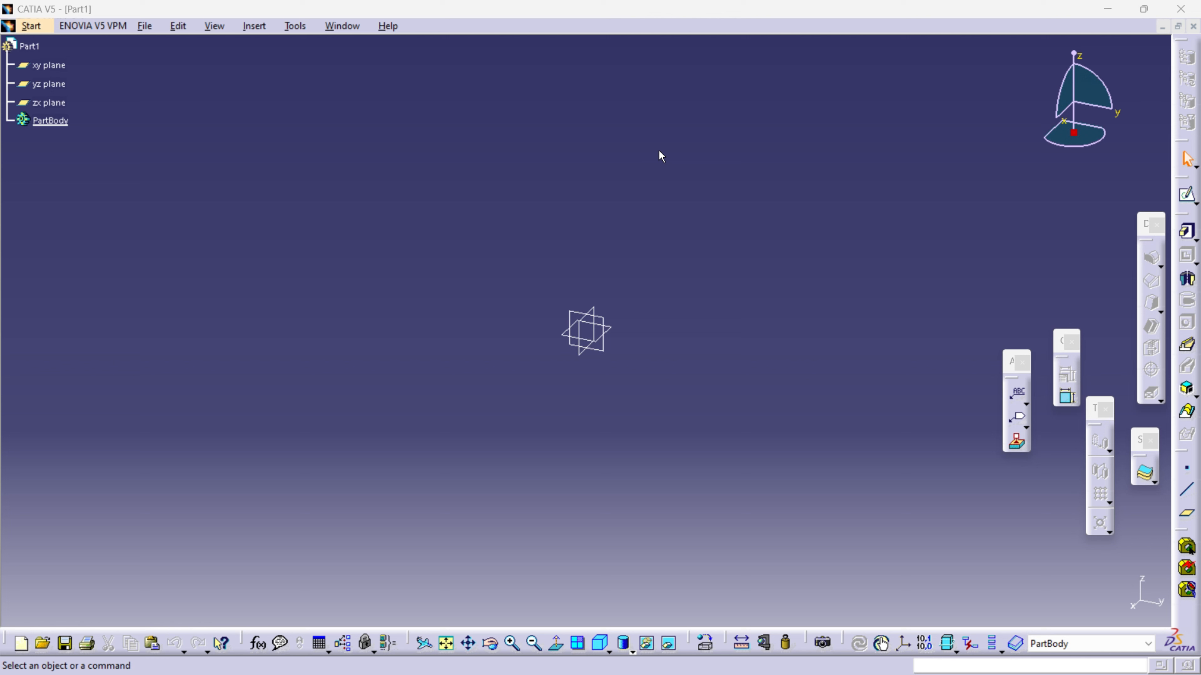
# Open a new sketch on the xy plane
pyautogui.click(1185, 196)
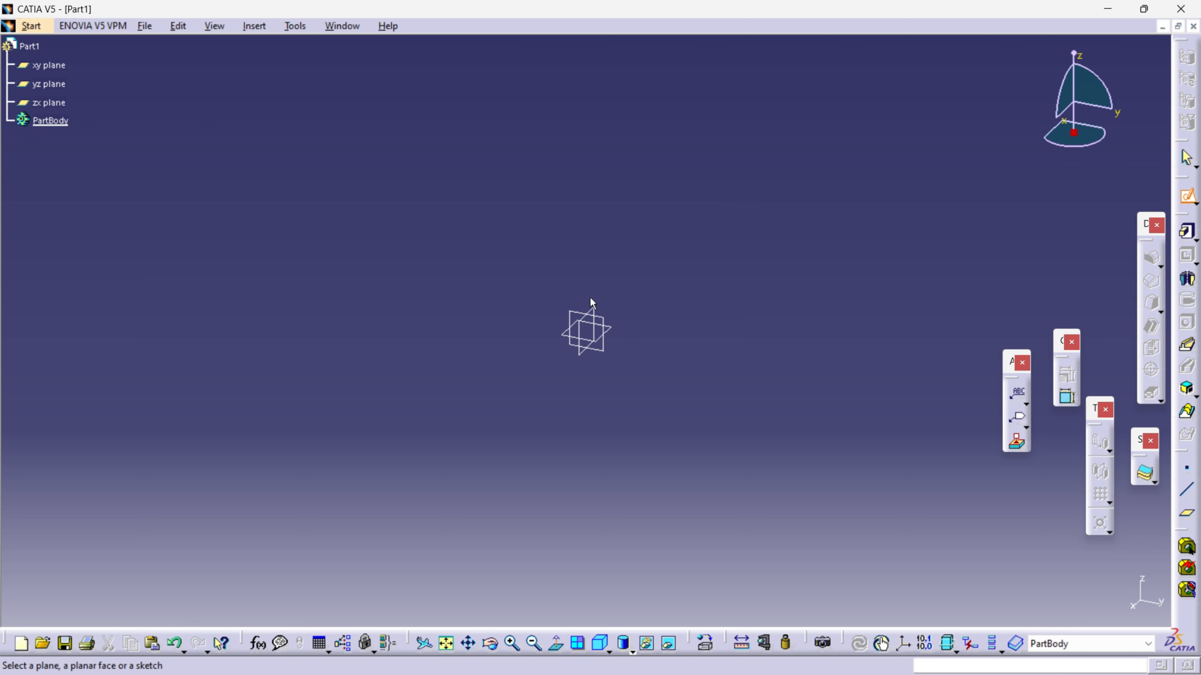
pyautogui.click(618, 335)
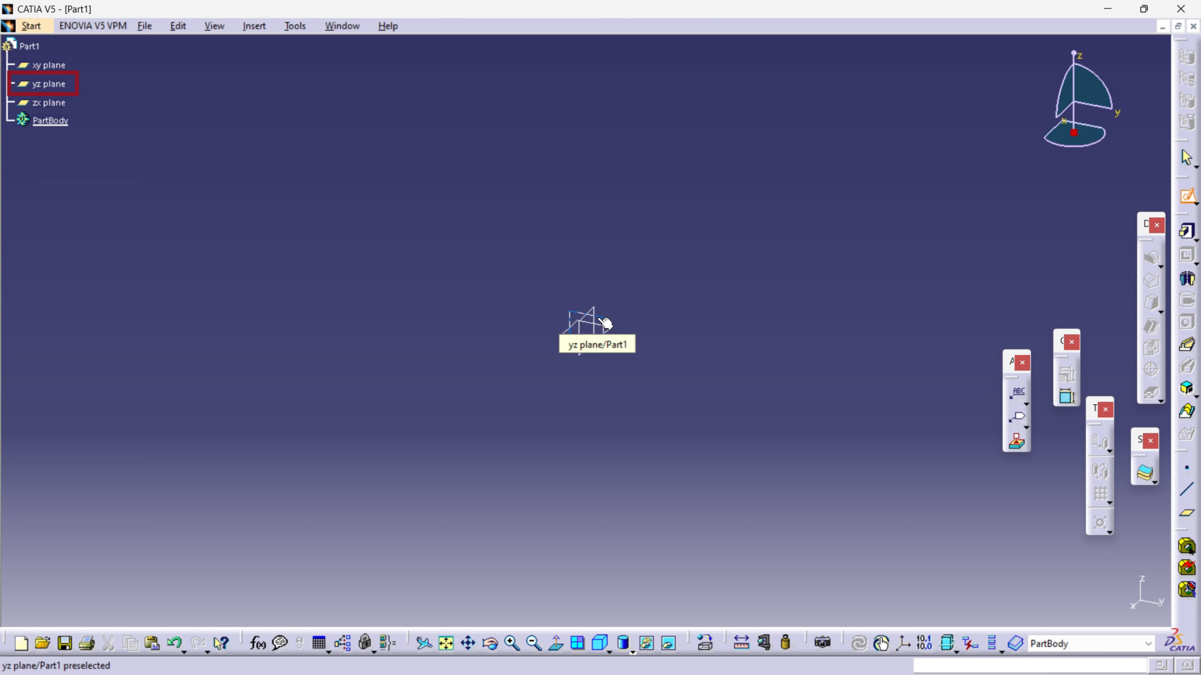
pyautogui.click(587, 329)
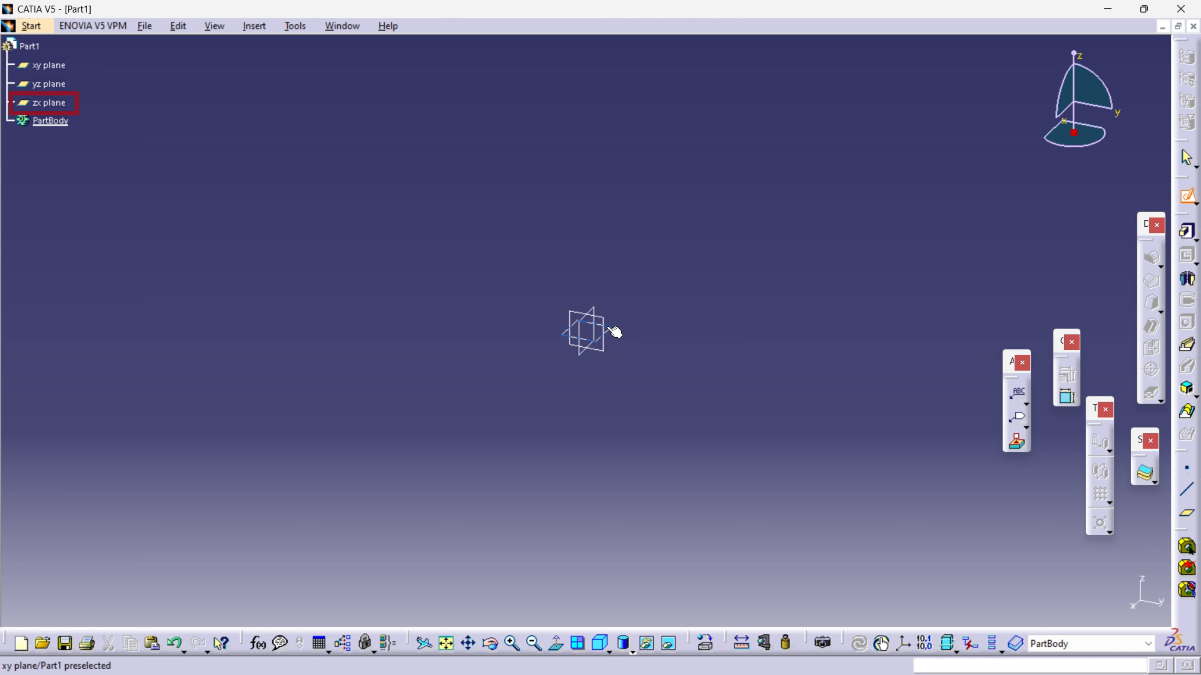
pyautogui.click(615, 331)
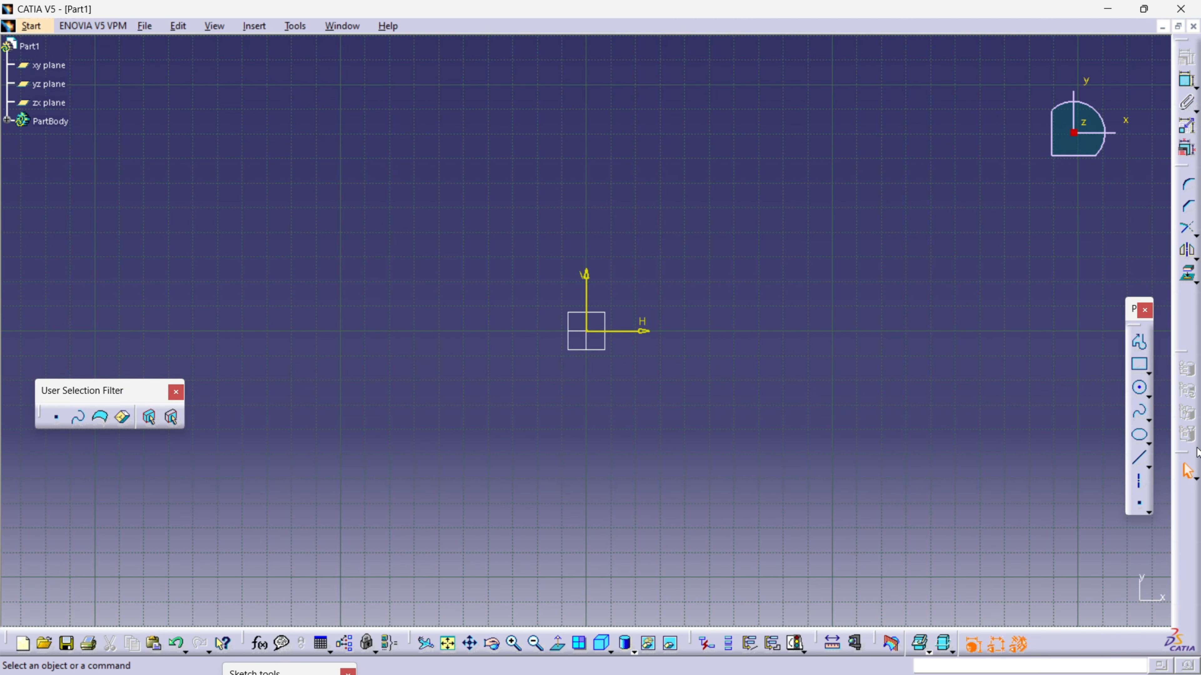
# Restore the contents and positions of all toolbars in the Sketcher workbench to their defaults
pyautogui.moveTo(1197, 453); pyautogui.dragTo(1193, 452)
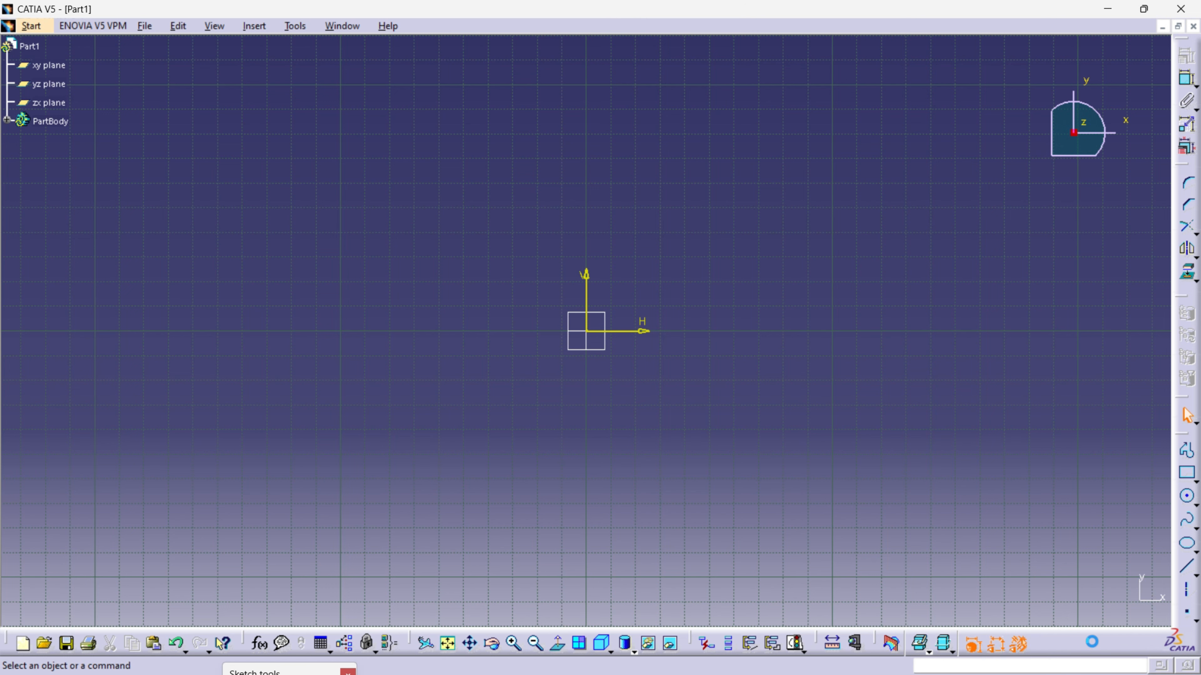
pyautogui.rightClick(1029, 644)
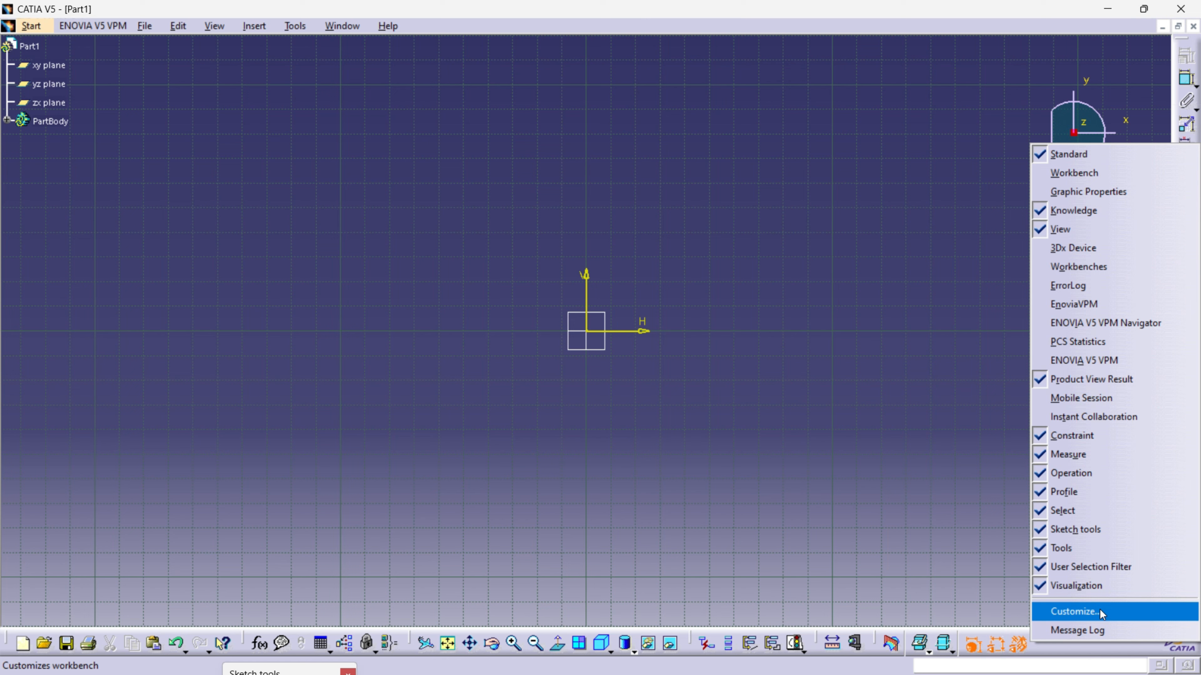
pyautogui.click(1100, 611)
pyautogui.click(885, 313)
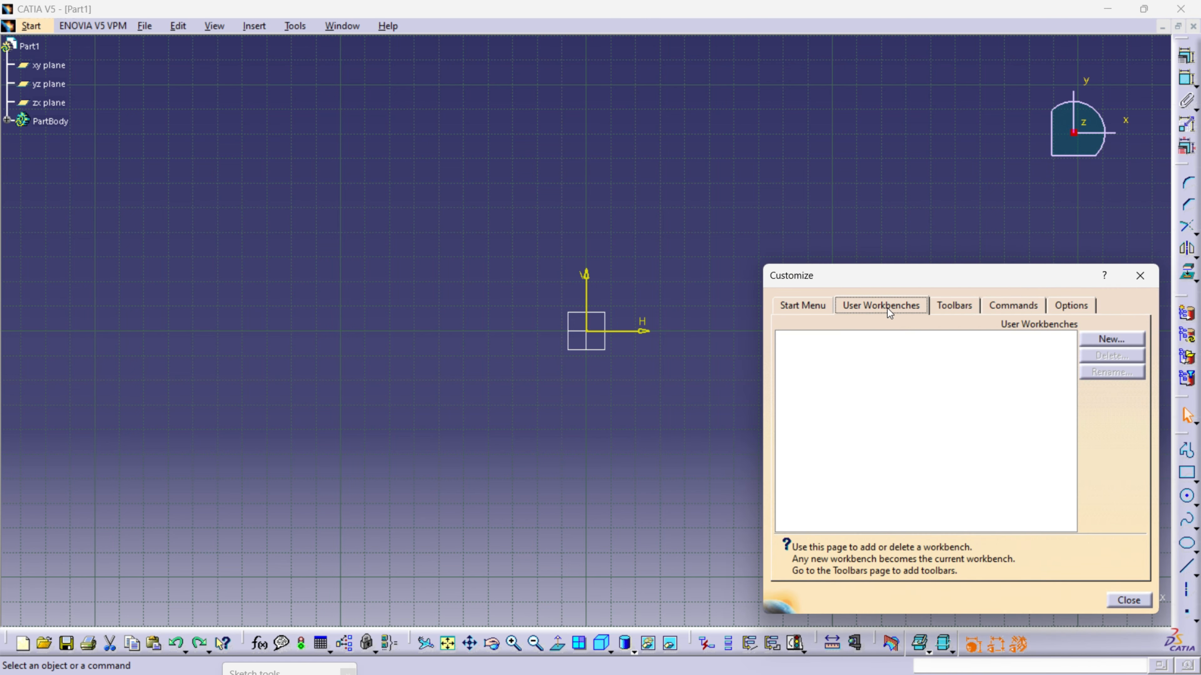
pyautogui.click(958, 306)
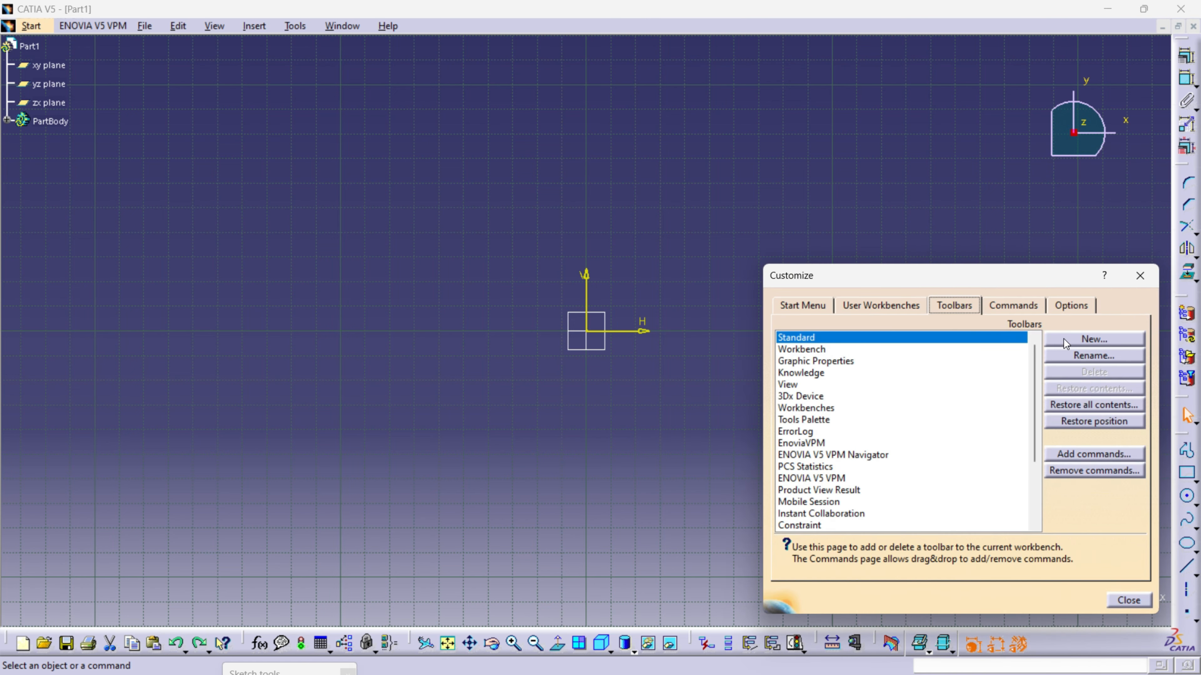
pyautogui.click(1084, 405)
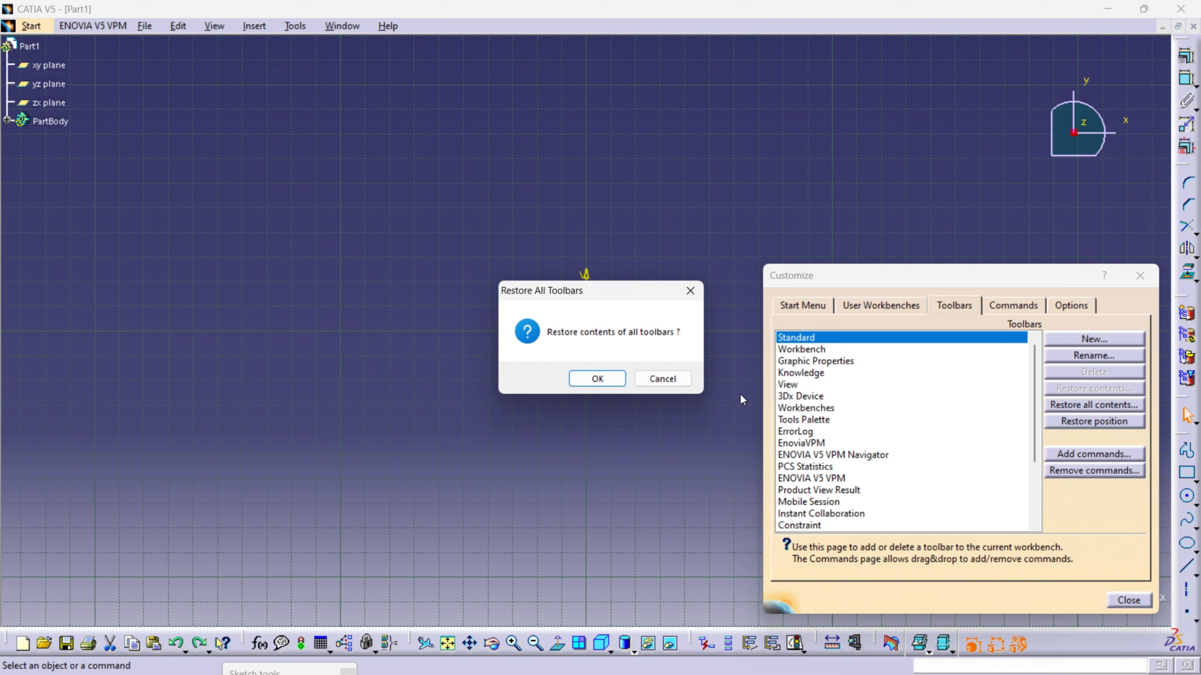
pyautogui.click(596, 376)
pyautogui.click(1114, 421)
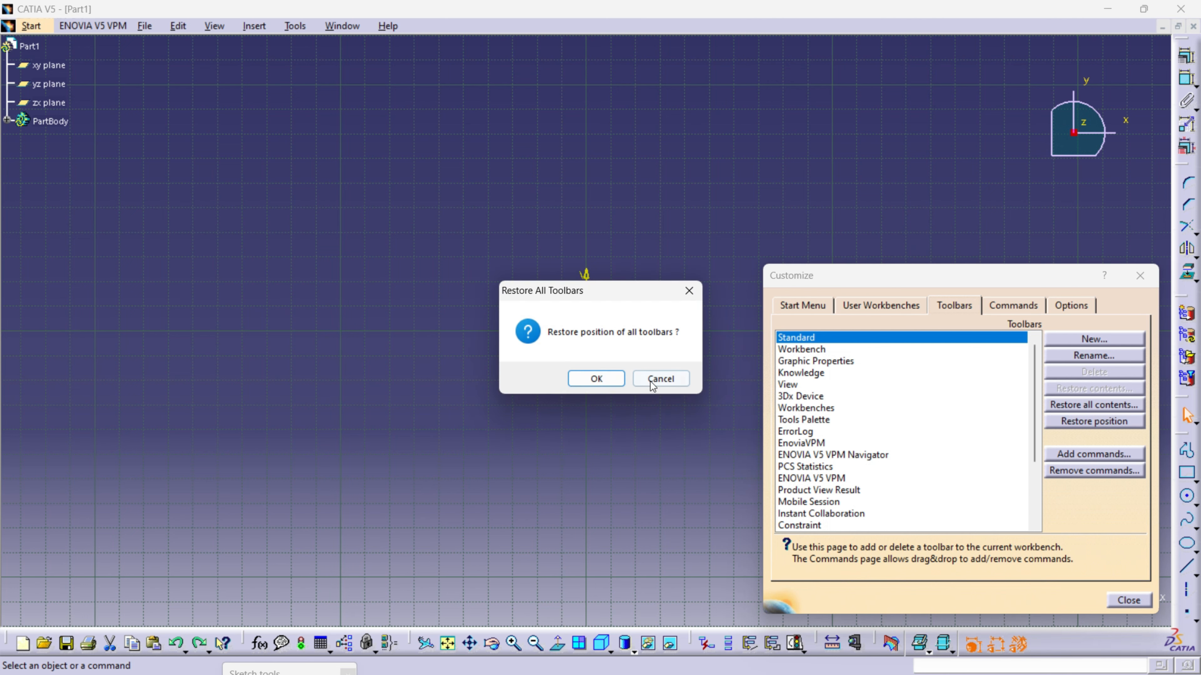
pyautogui.click(597, 381)
pyautogui.click(1139, 276)
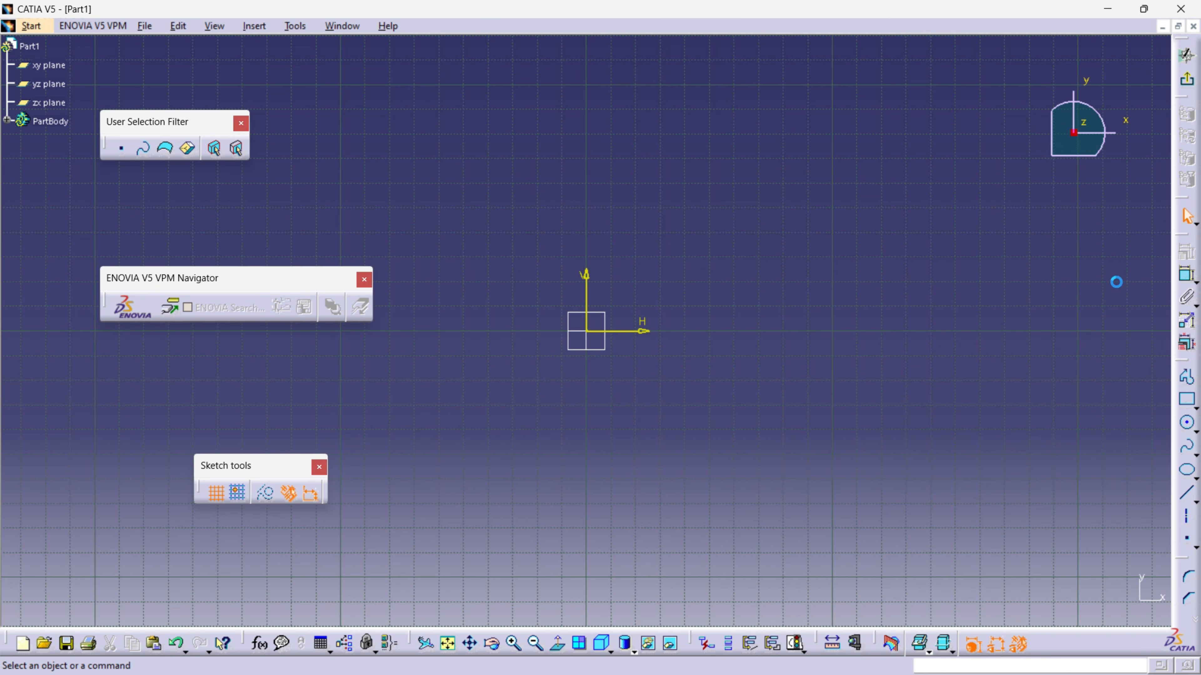
# Close the ENOVIA V5 VPM Navigator toolbar and arrange the User Selection Filter, Sketch tools, Constraint, Profile and Operation toolbars as floating palettes around the sketch
pyautogui.click(367, 281)
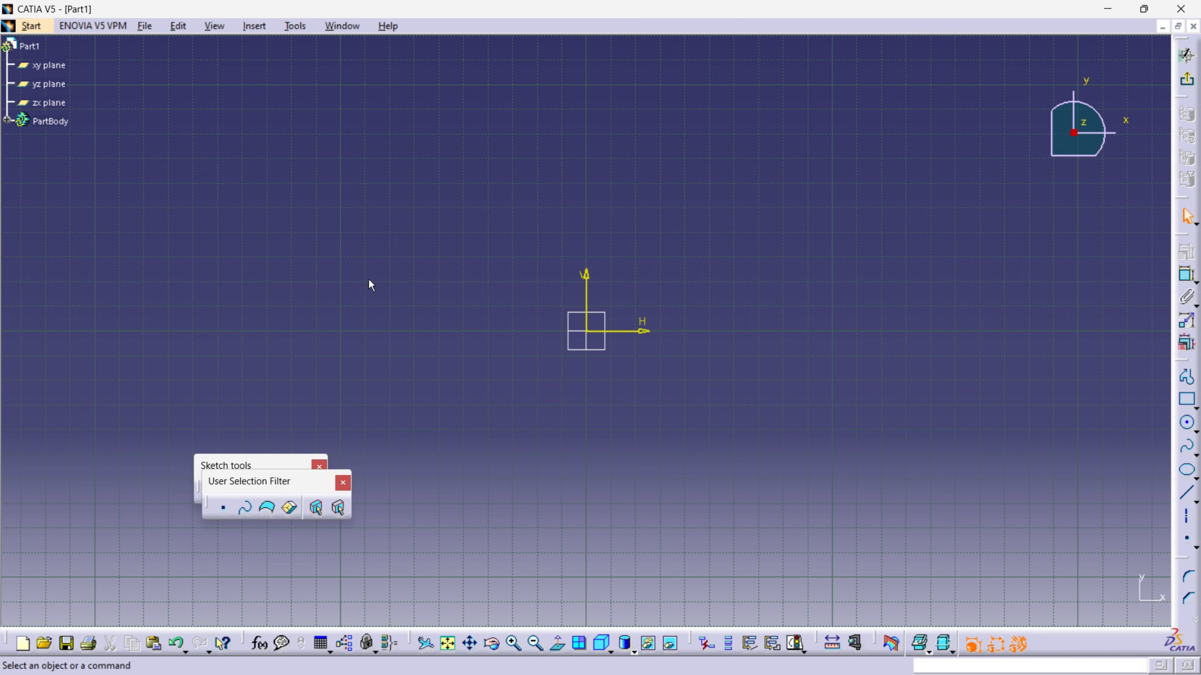
pyautogui.moveTo(292, 477); pyautogui.dragTo(216, 222)
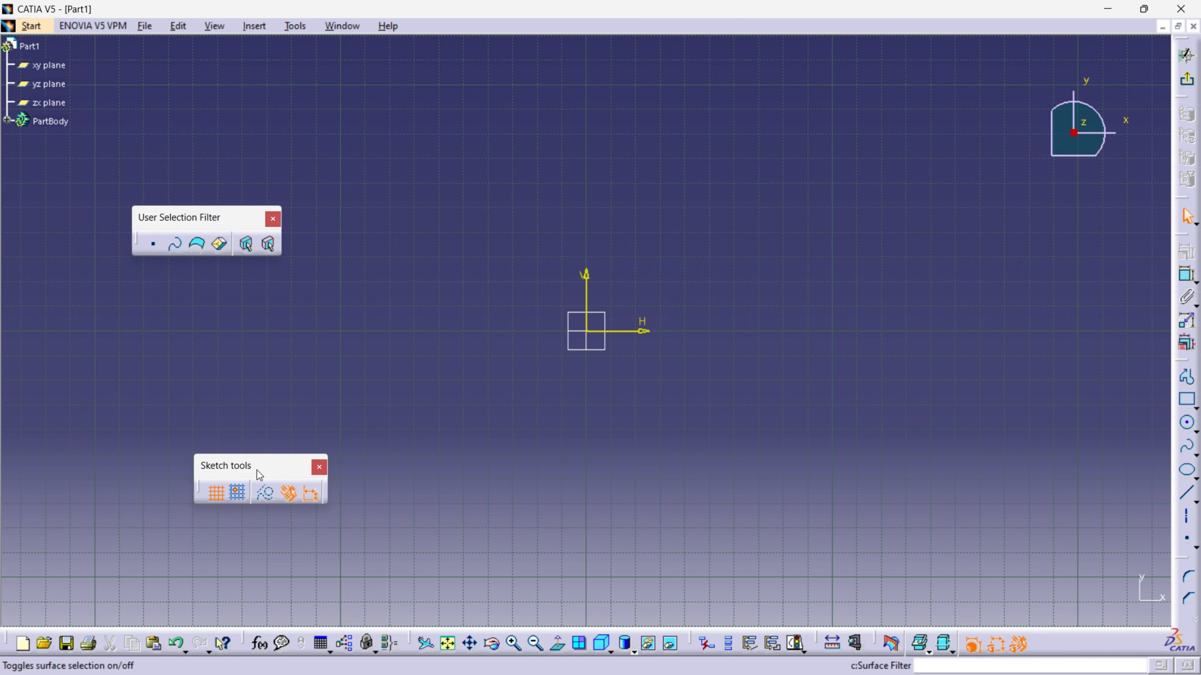
pyautogui.moveTo(257, 470); pyautogui.dragTo(101, 365)
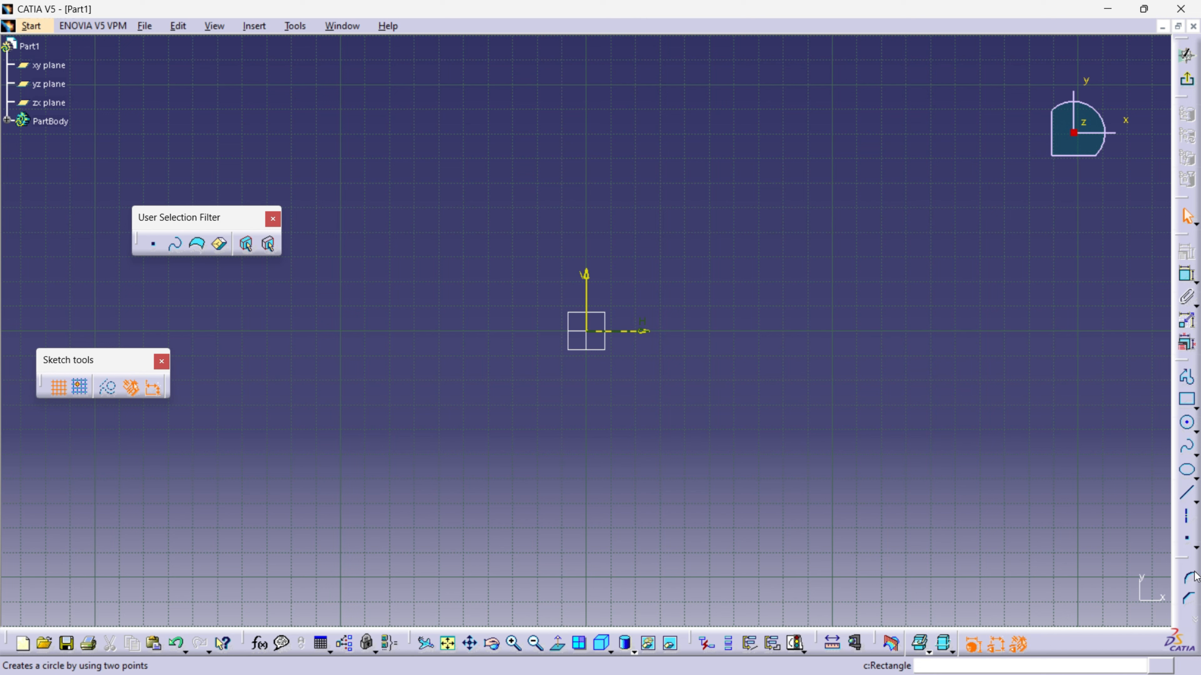
pyautogui.moveTo(1186, 236); pyautogui.dragTo(1132, 189)
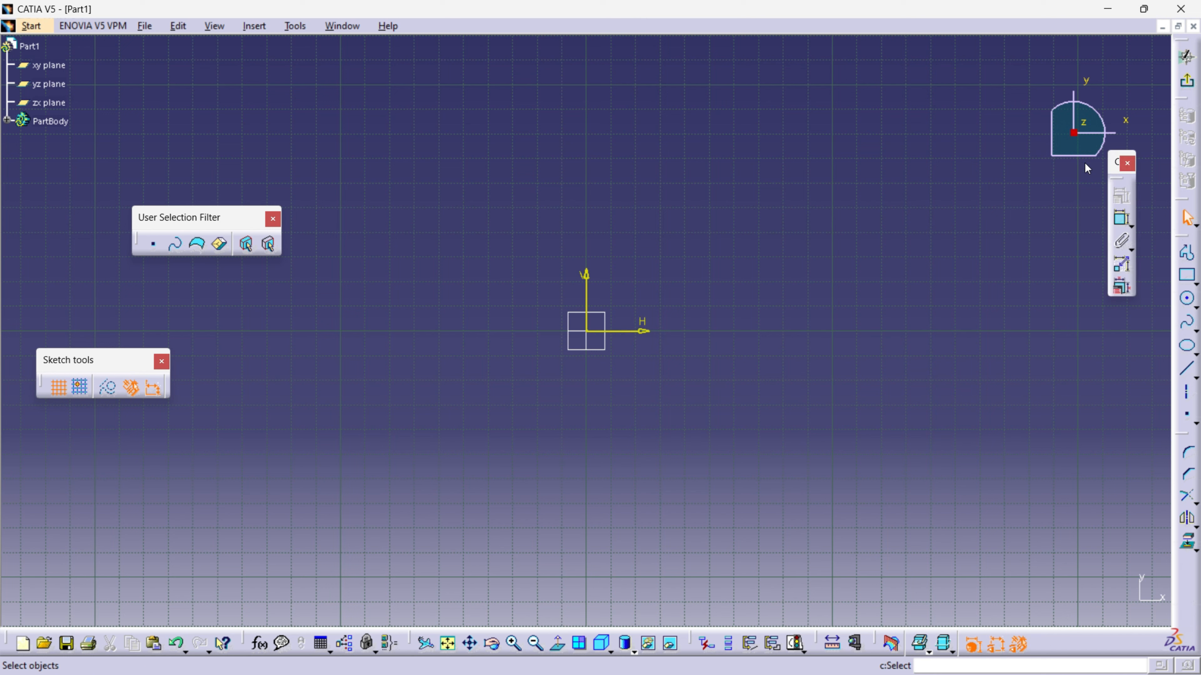
pyautogui.moveTo(1179, 236); pyautogui.dragTo(1032, 153)
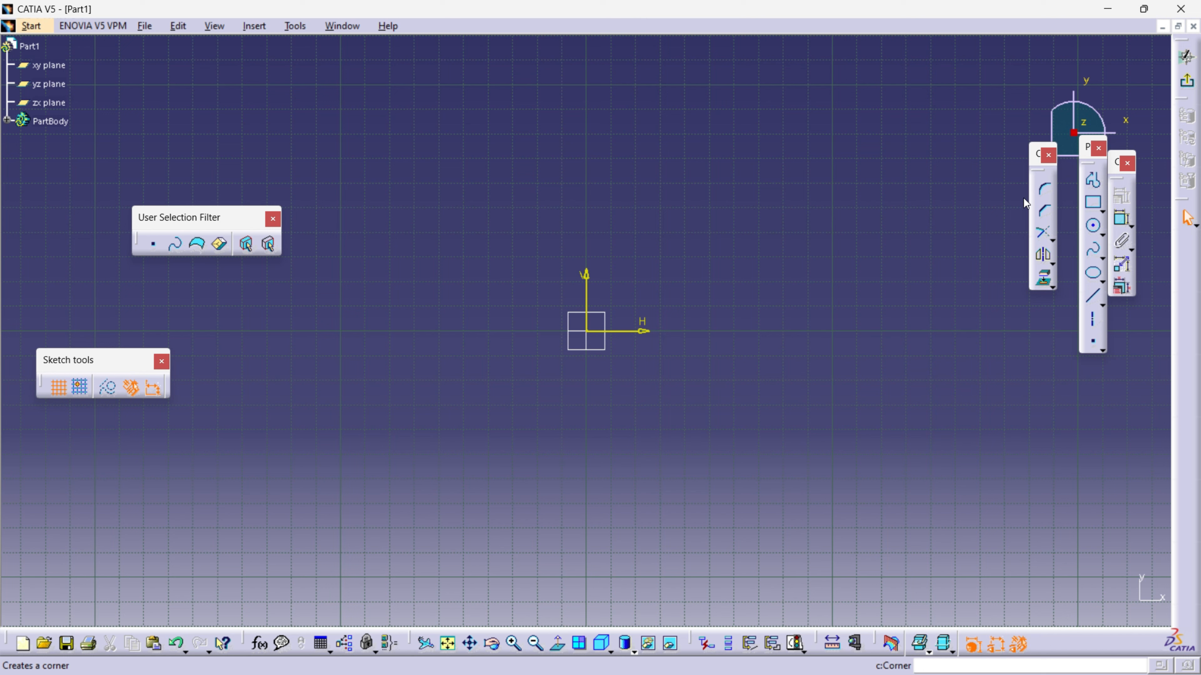
# Draw a closed rectangle about 125 mm by 88 mm with the Profile tool, starting and ending at the sketch origin
pyautogui.click(1094, 180)
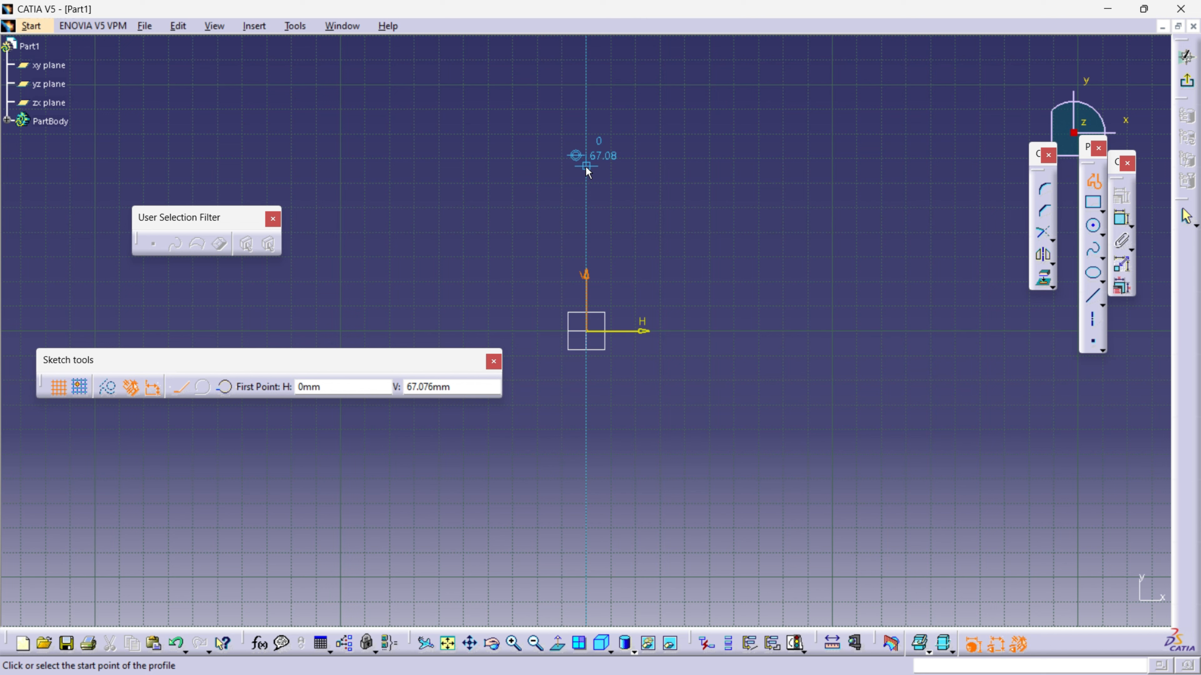
pyautogui.click(595, 334)
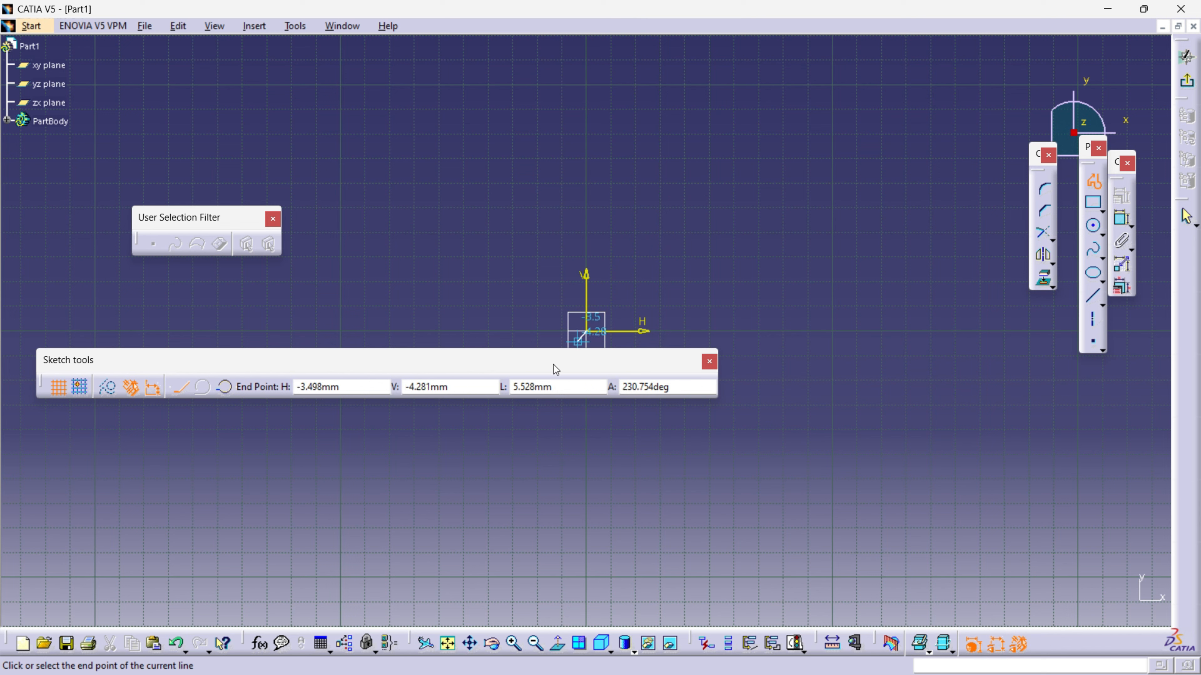
pyautogui.moveTo(548, 600); pyautogui.dragTo(556, 608)
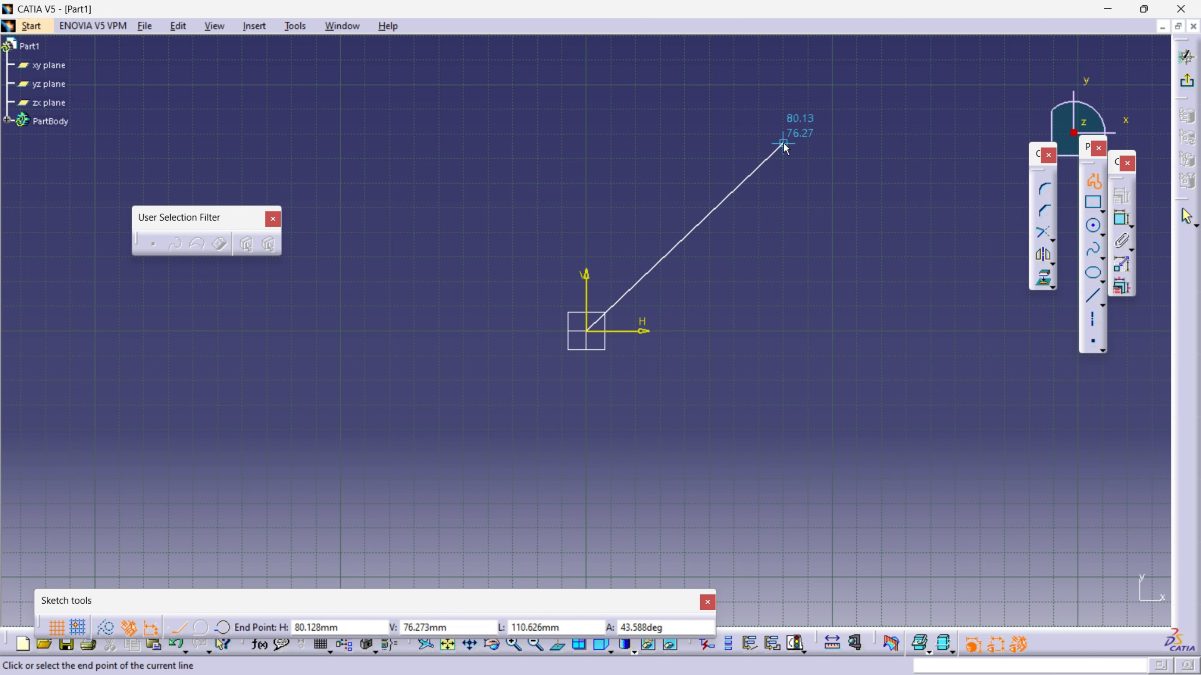
pyautogui.click(893, 331)
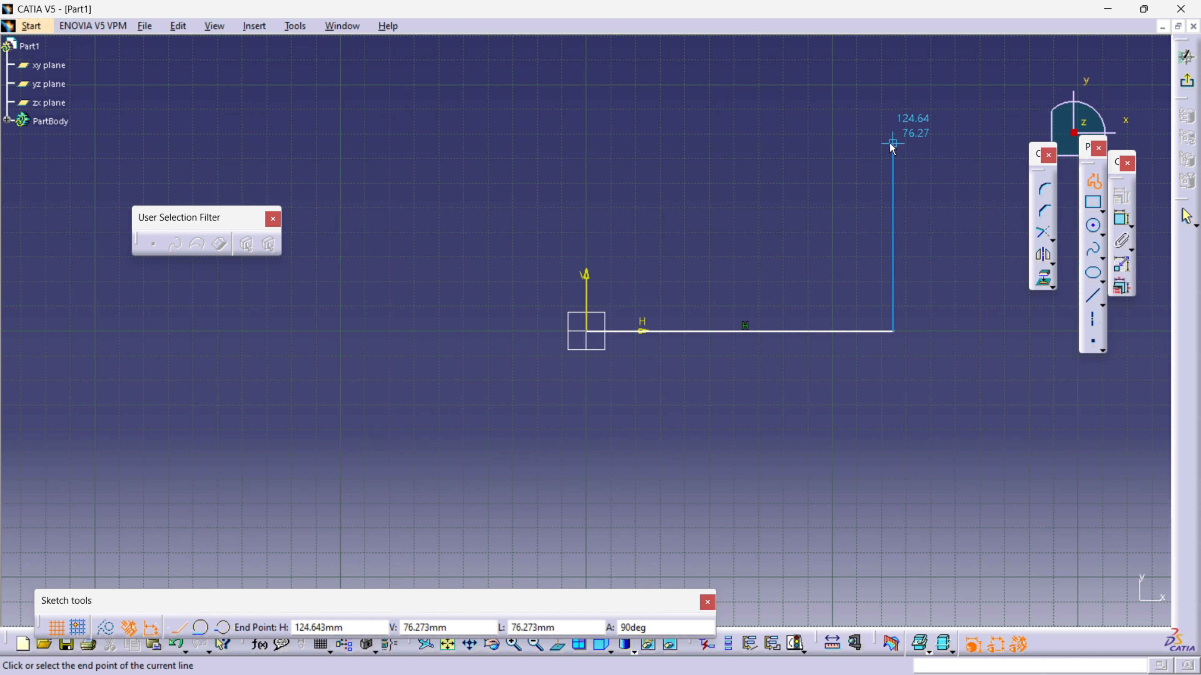
pyautogui.click(892, 114)
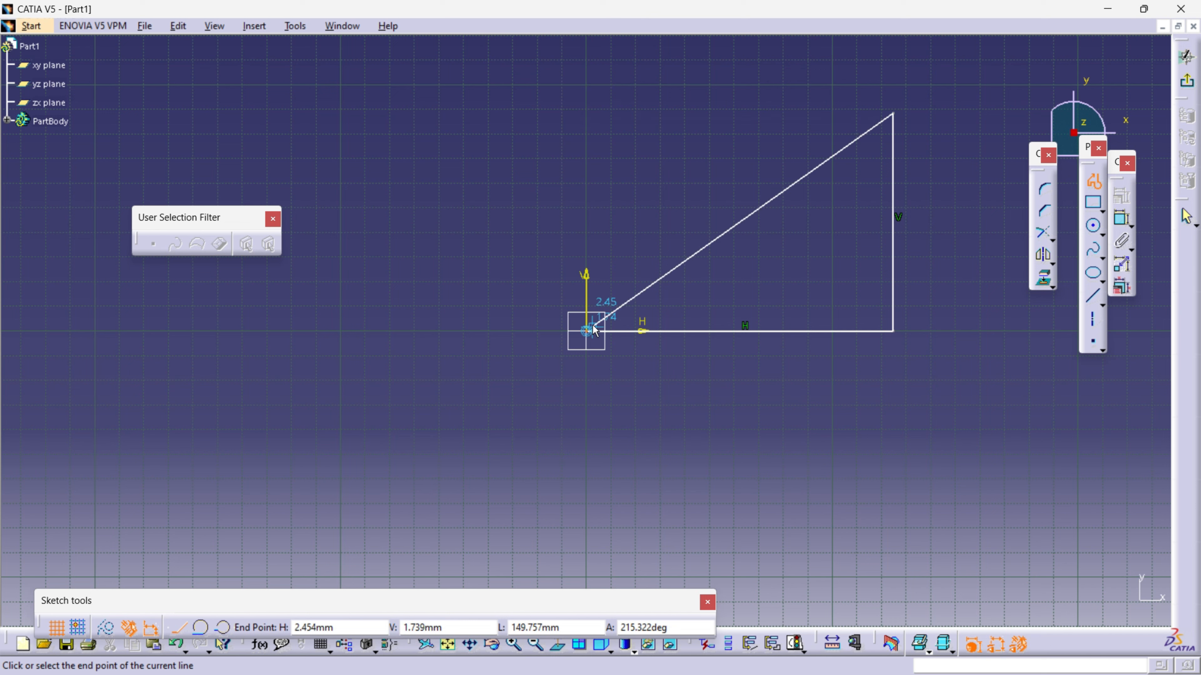
pyautogui.click(587, 113)
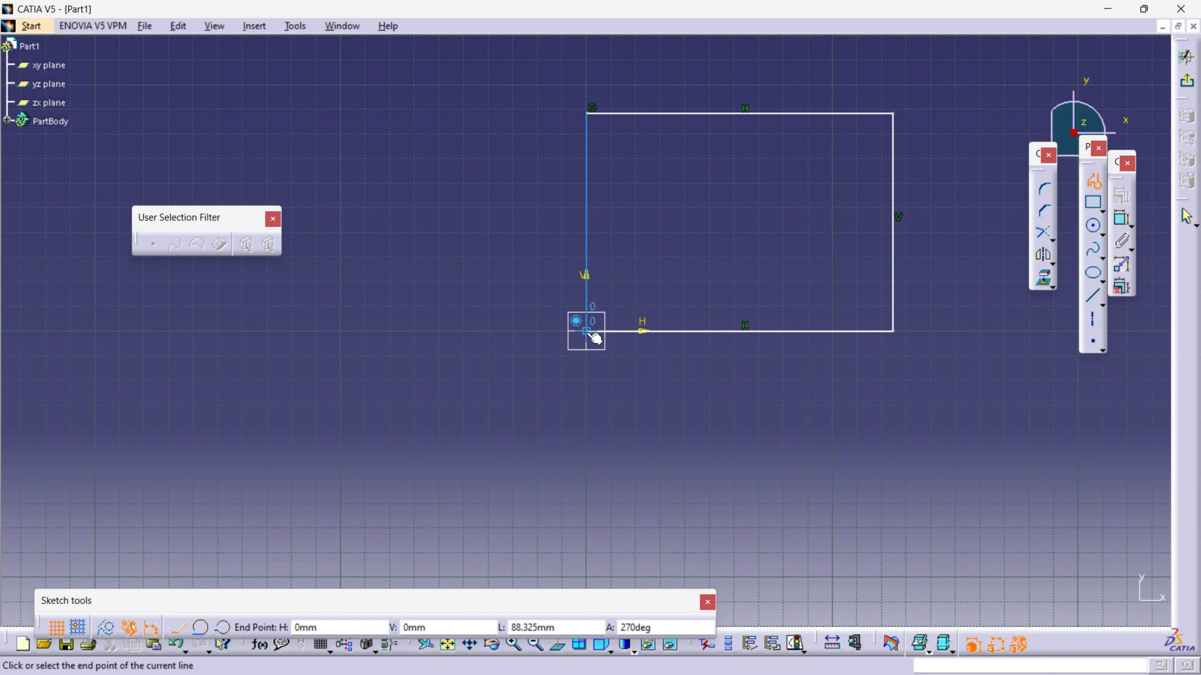
pyautogui.click(587, 331)
pyautogui.click(592, 332)
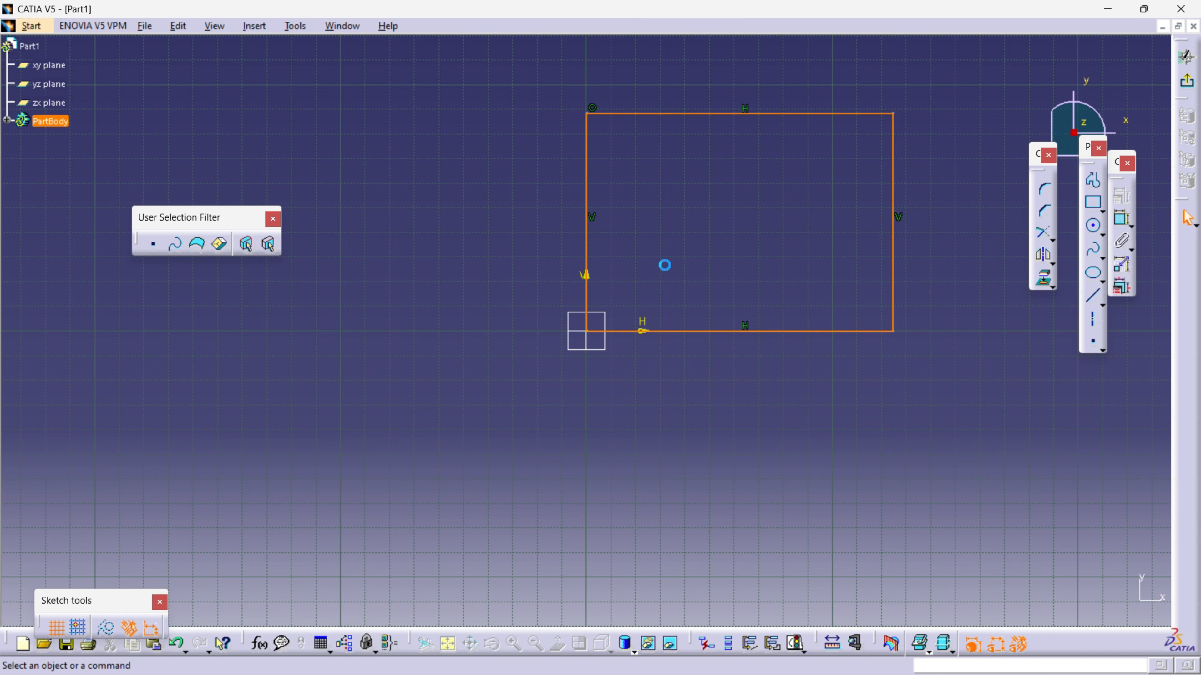
# Delete the vertical constraint on the rectangle's right side and pull its upper-right corner outward so the side slants
pyautogui.moveTo(665, 268); pyautogui.dragTo(533, 293, button='middle')
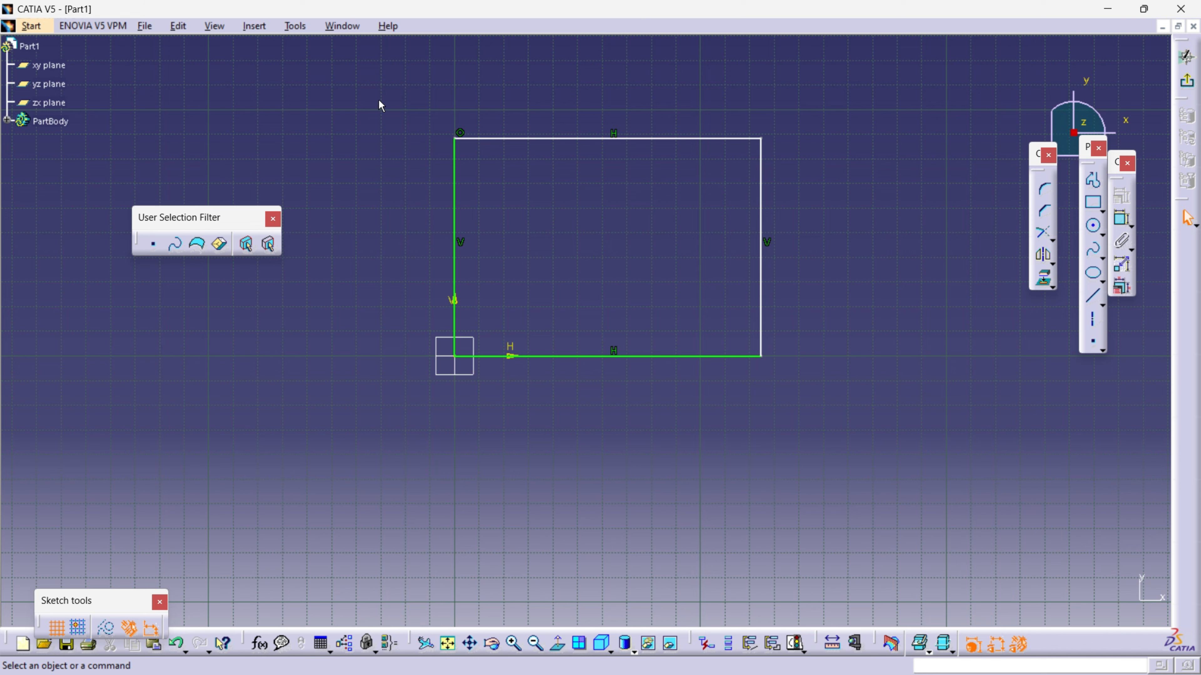
pyautogui.moveTo(785, 196)
pyautogui.mouseDown(button='middle')
pyautogui.moveTo(780, 228)
pyautogui.moveTo(785, 178)
pyautogui.mouseUp(button='middle')
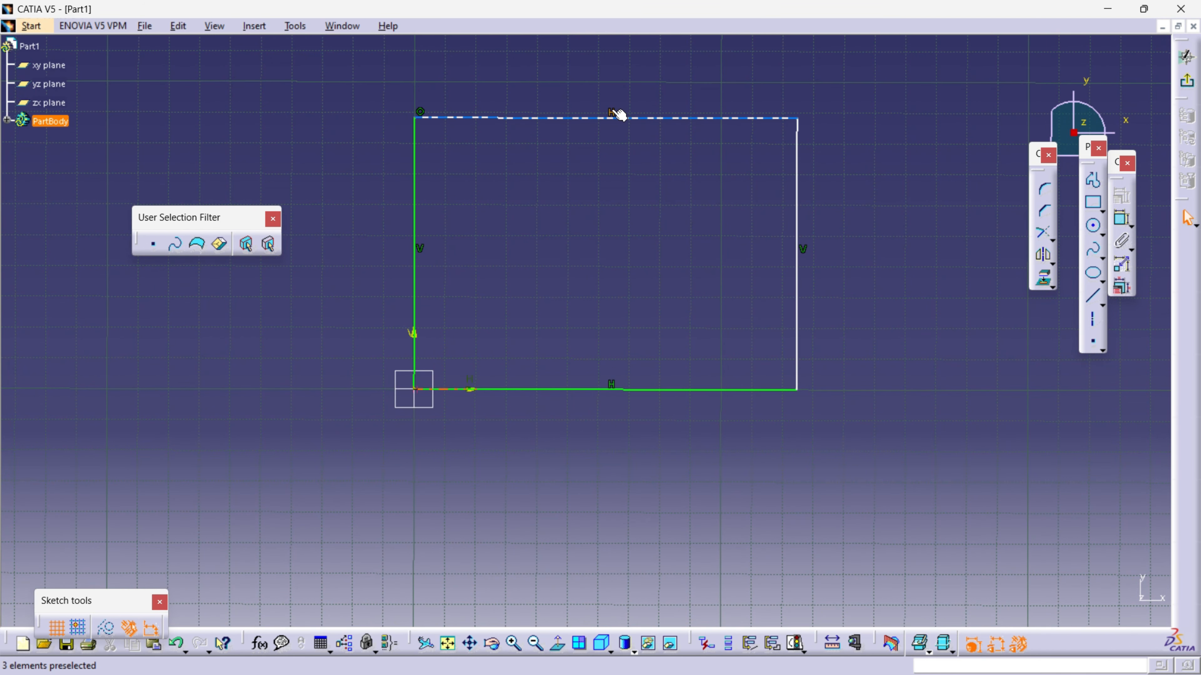
pyautogui.click(803, 251)
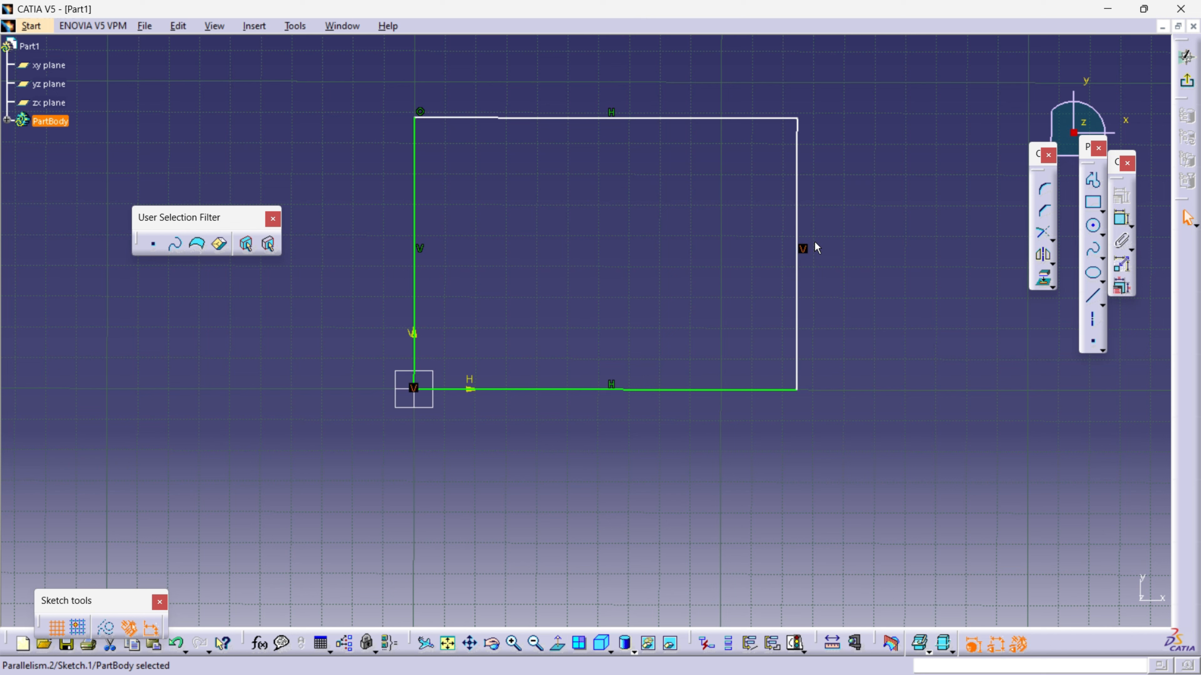
pyautogui.press('Delete')
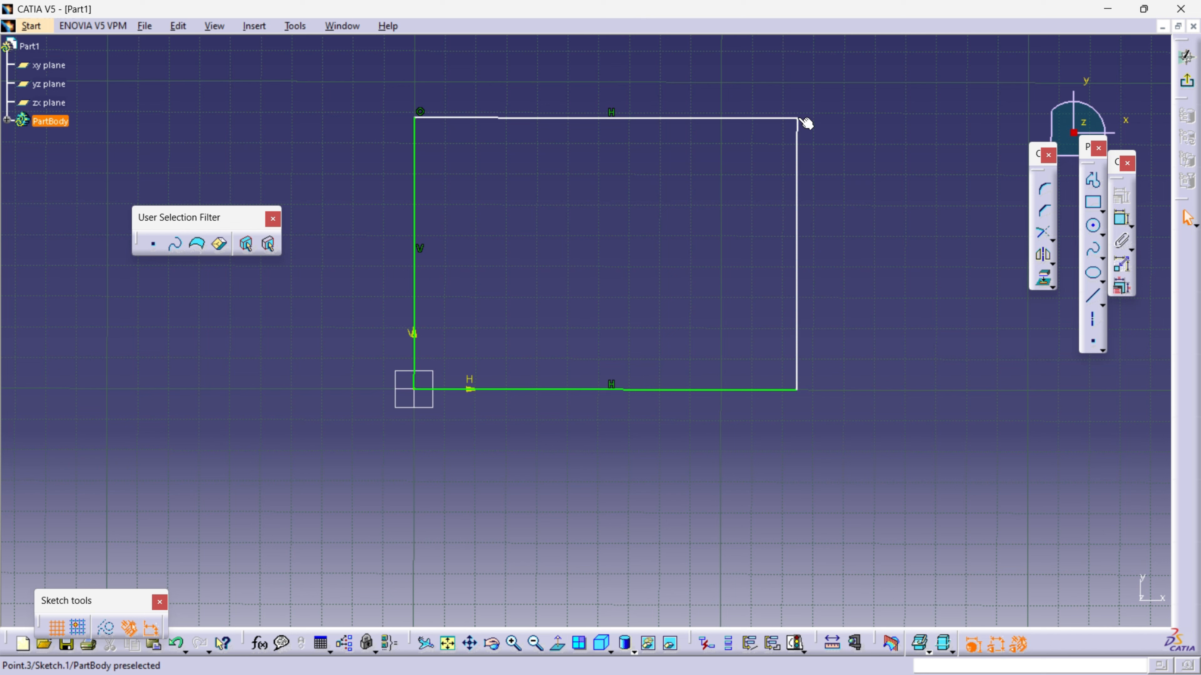
pyautogui.moveTo(799, 119); pyautogui.dragTo(877, 126)
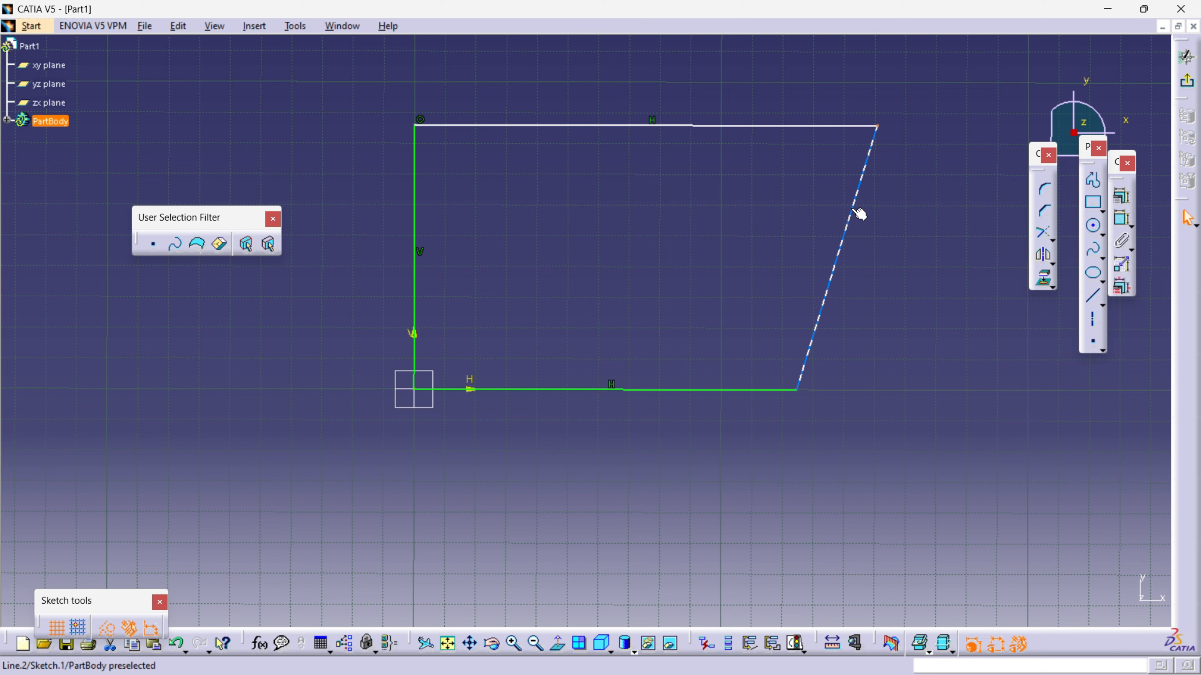
# Apply a Vertical constraint to the slanted right side of the profile
pyautogui.click(850, 208)
pyautogui.rightClick(850, 209)
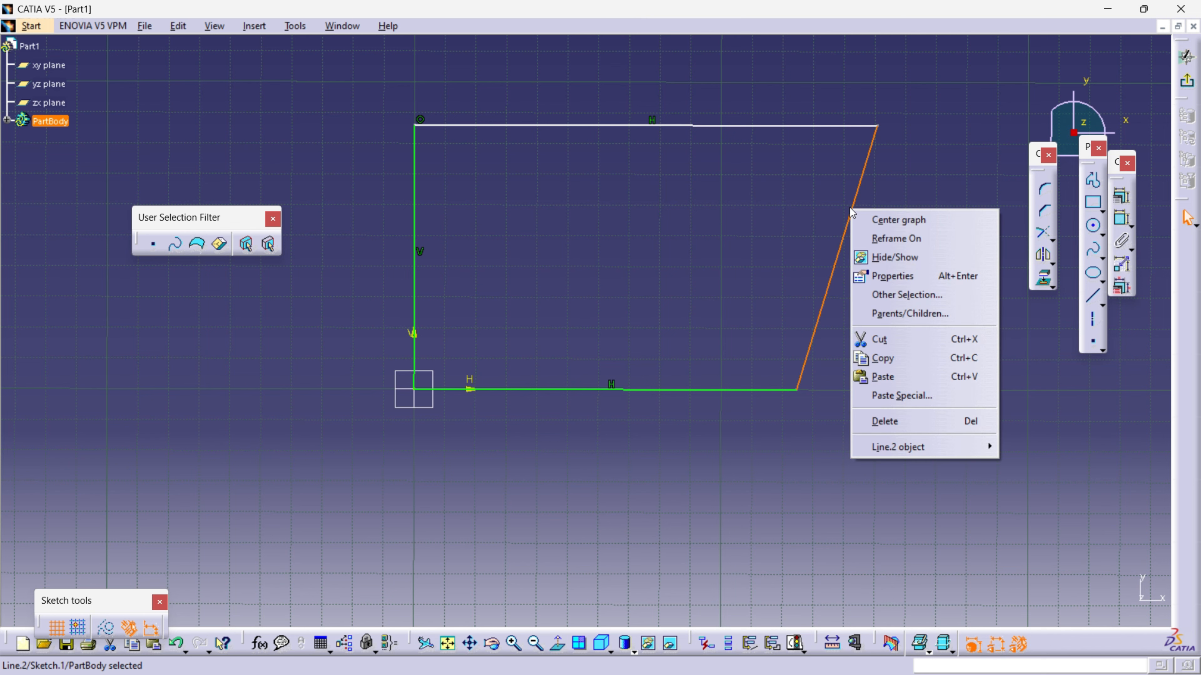
pyautogui.press('Escape')
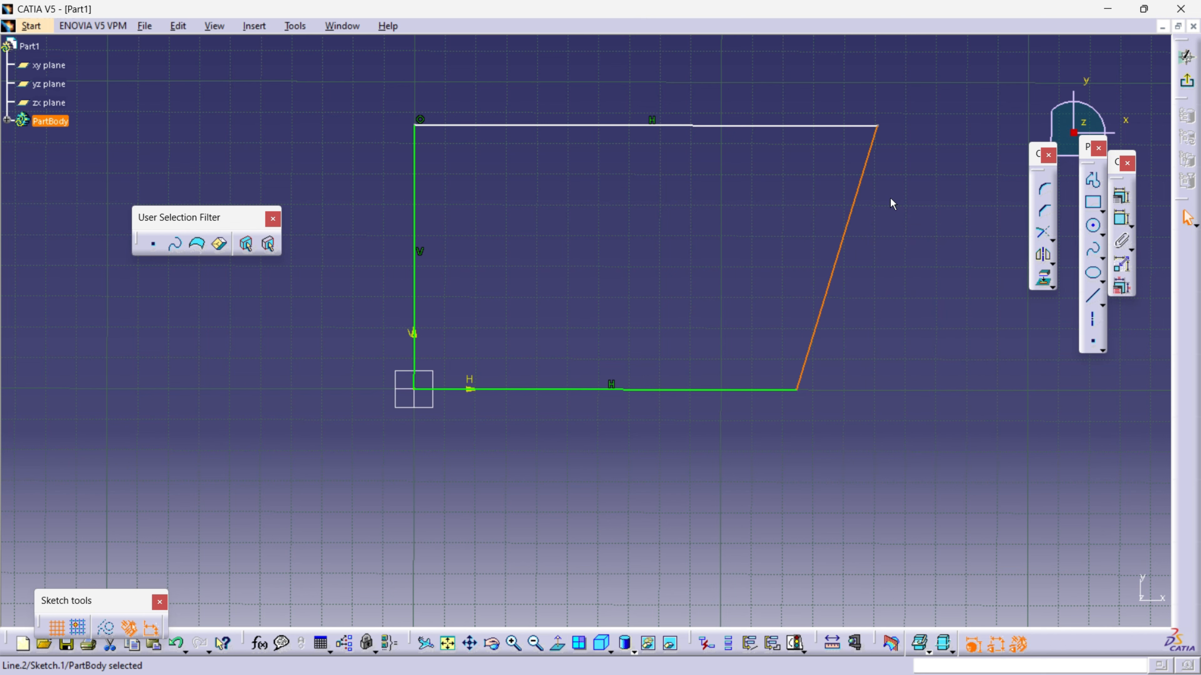
pyautogui.click(1124, 220)
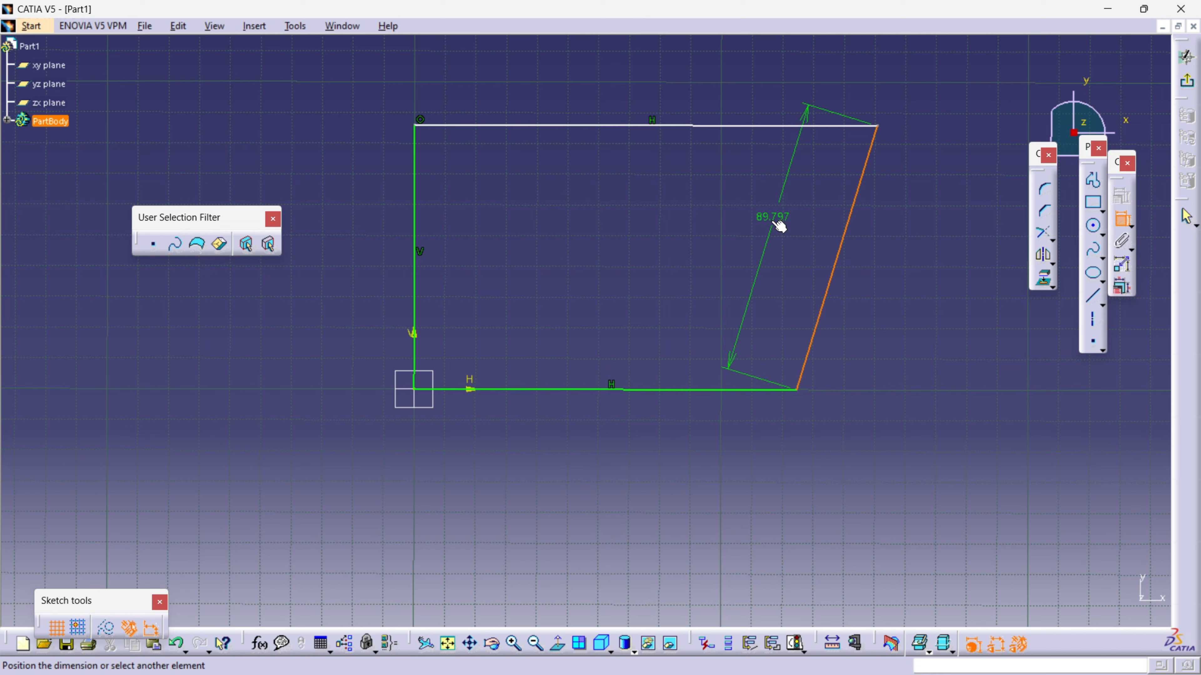
pyautogui.rightClick(777, 224)
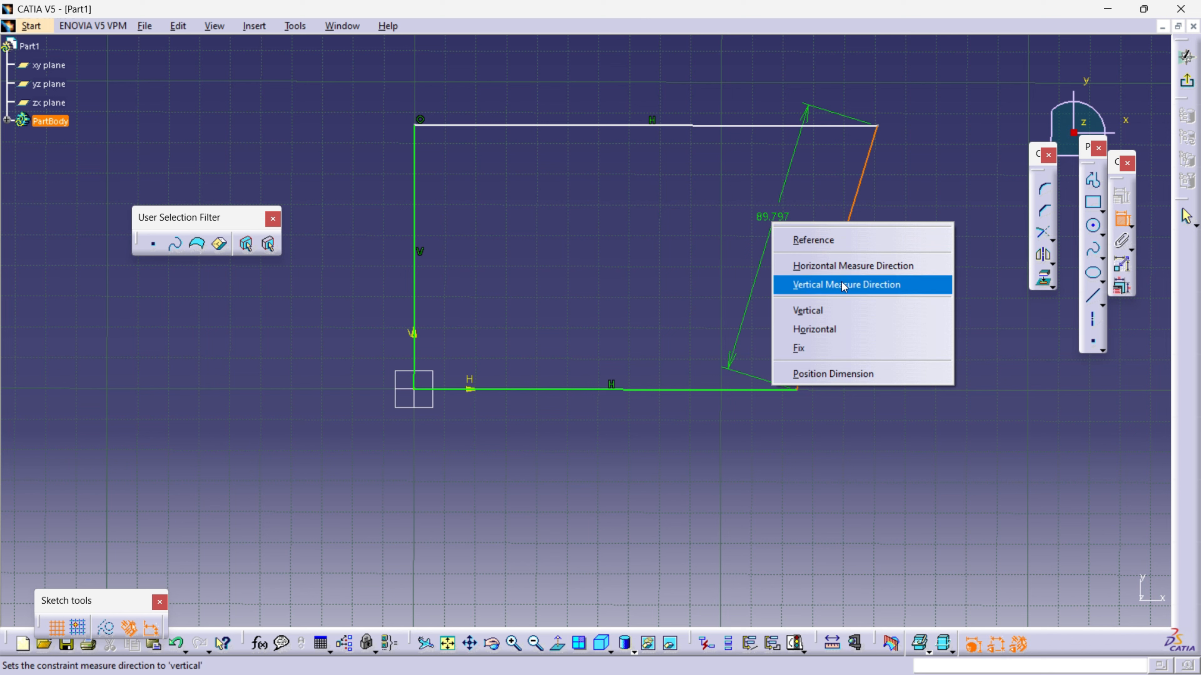
pyautogui.click(841, 310)
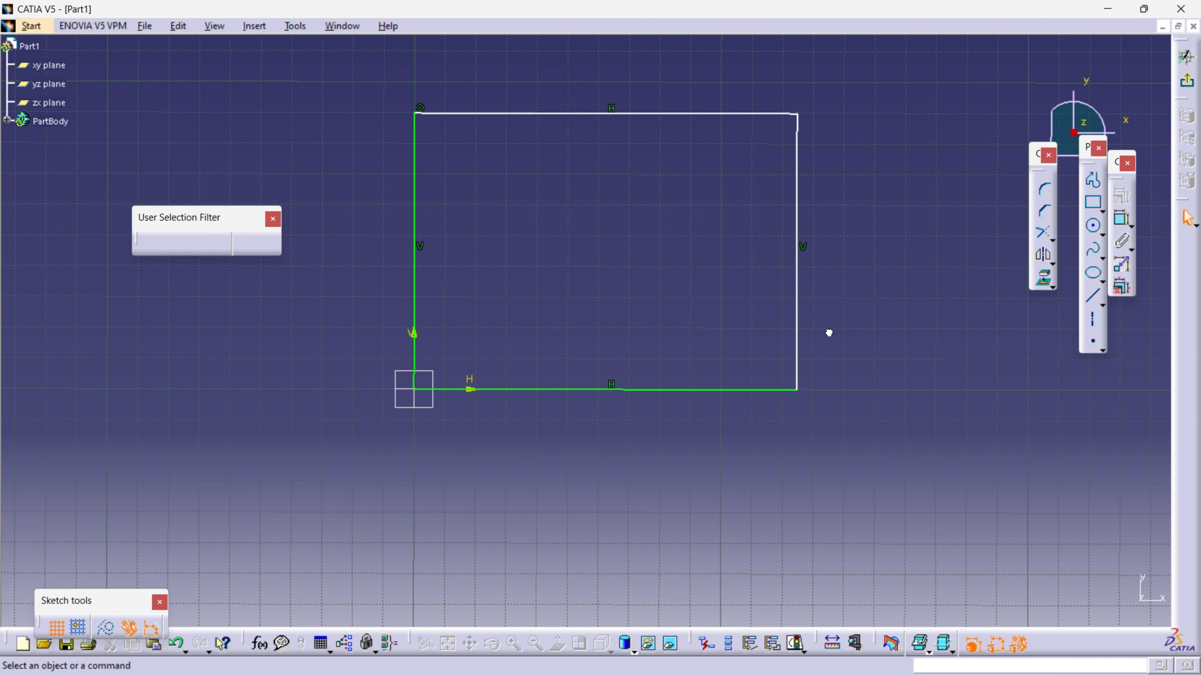
# Delete the entire rectangle together with its constraints from the sketch
pyautogui.moveTo(328, 73)
pyautogui.mouseDown()
pyautogui.moveTo(854, 410)
pyautogui.moveTo(850, 421)
pyautogui.mouseUp()
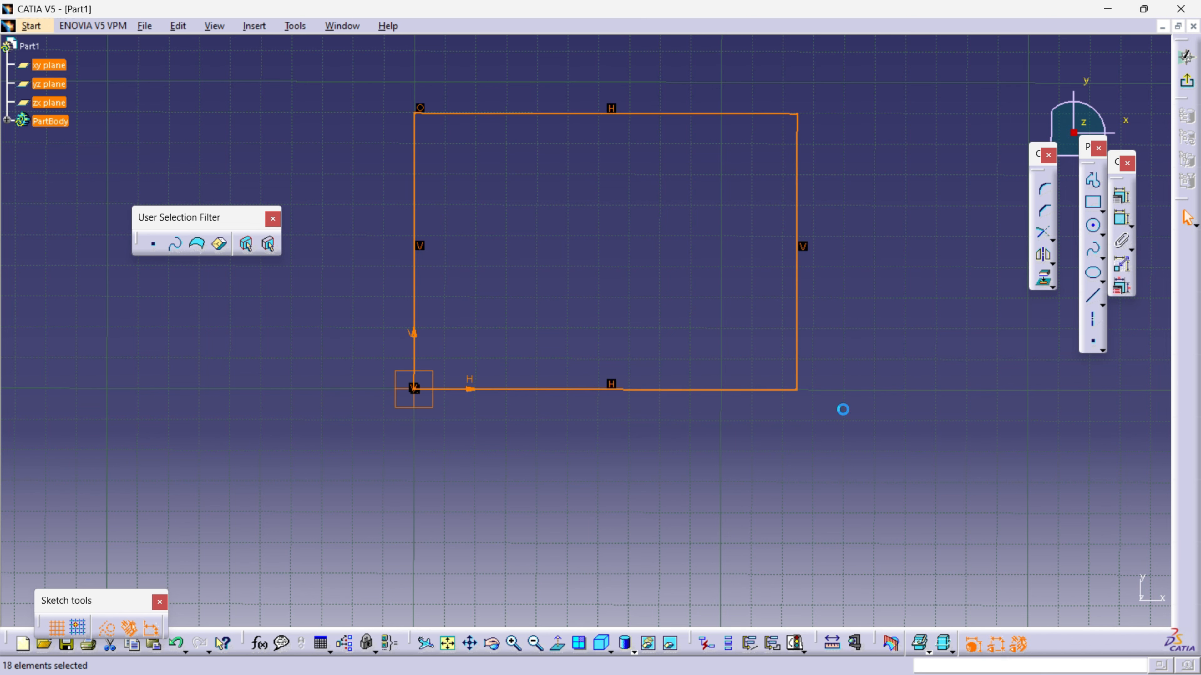
pyautogui.press('Delete')
# Draw a single slanted line up from the sketch origin with the Profile tool, end the profile, and delete the line
pyautogui.click(1092, 180)
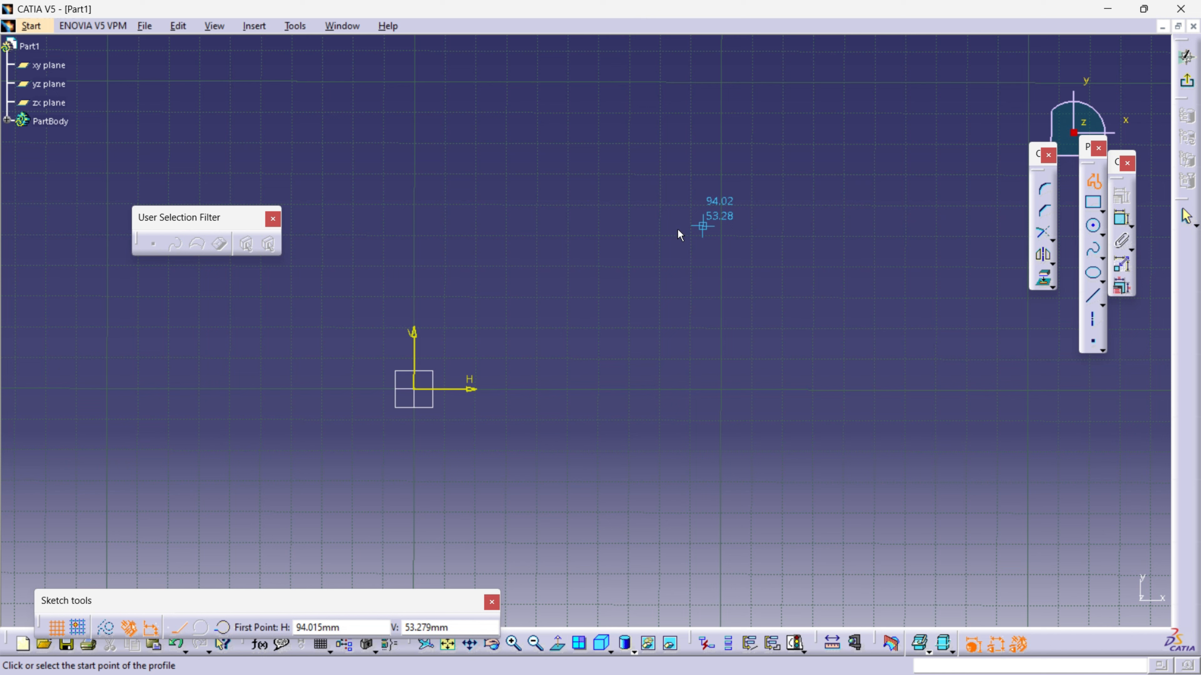
pyautogui.click(415, 389)
pyautogui.click(592, 192)
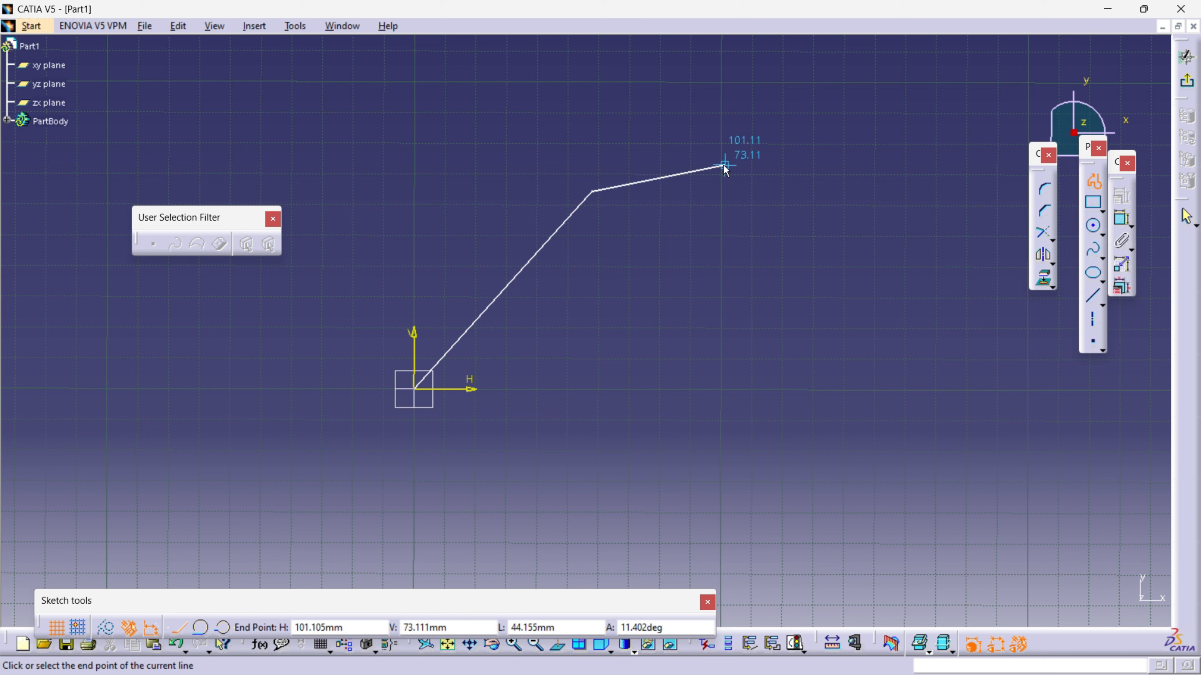
pyautogui.press('Escape')
pyautogui.click(686, 180)
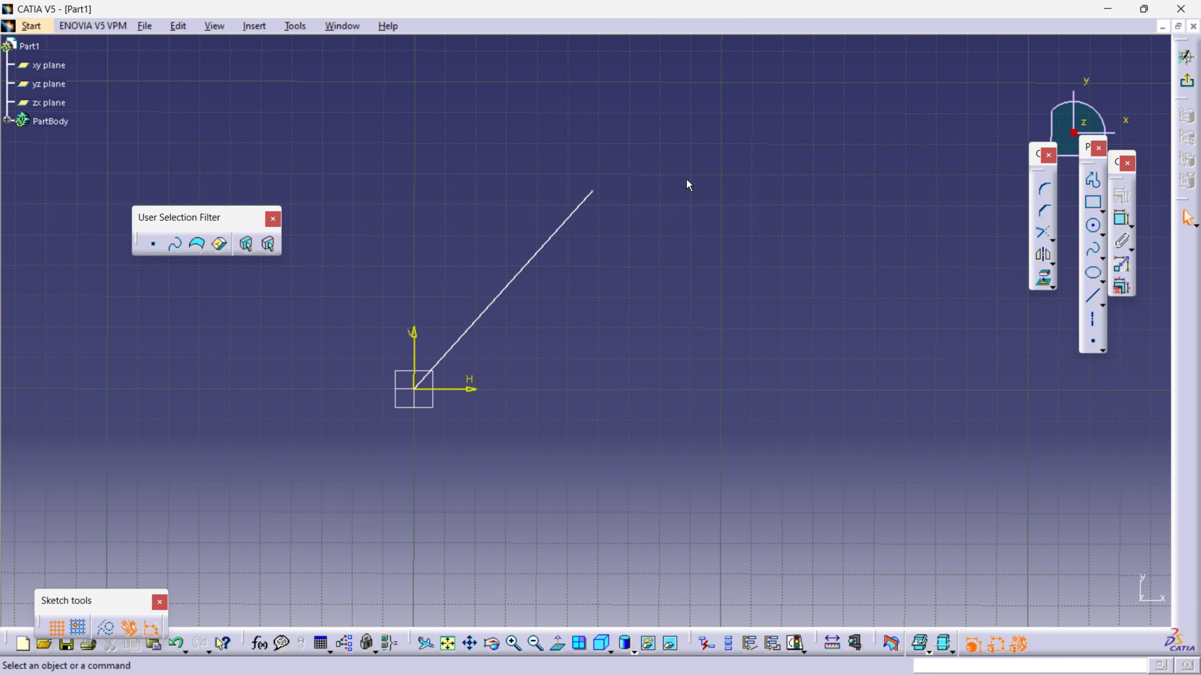
pyautogui.click(555, 237)
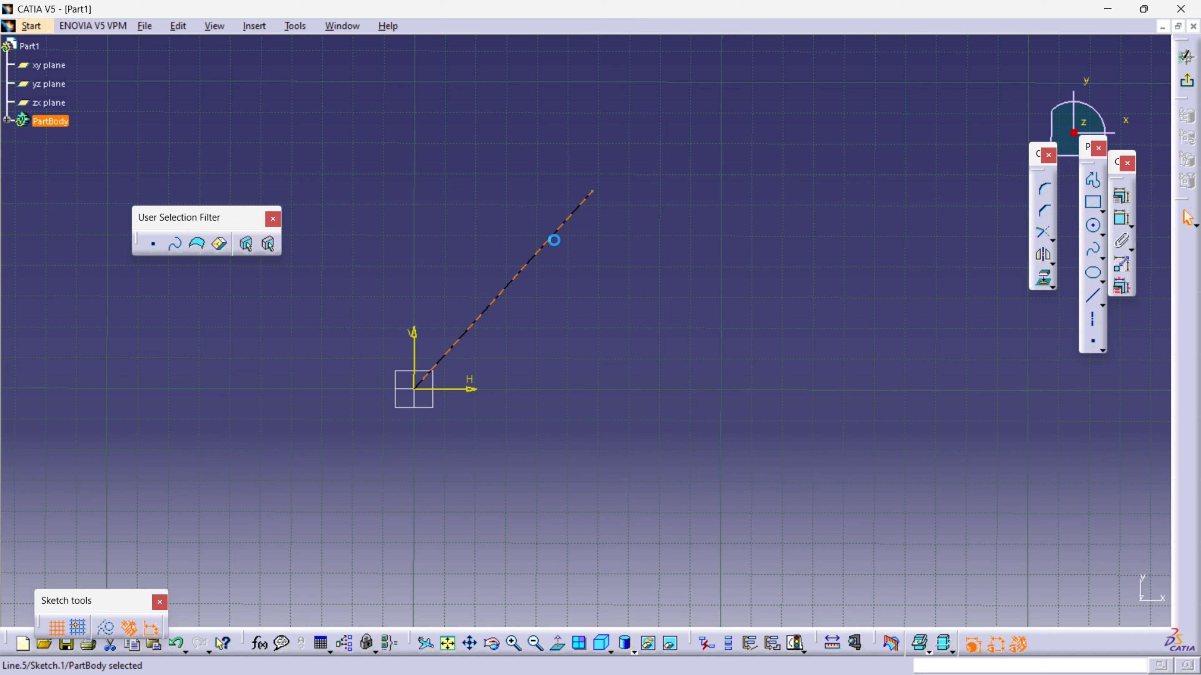
pyautogui.press('Delete')
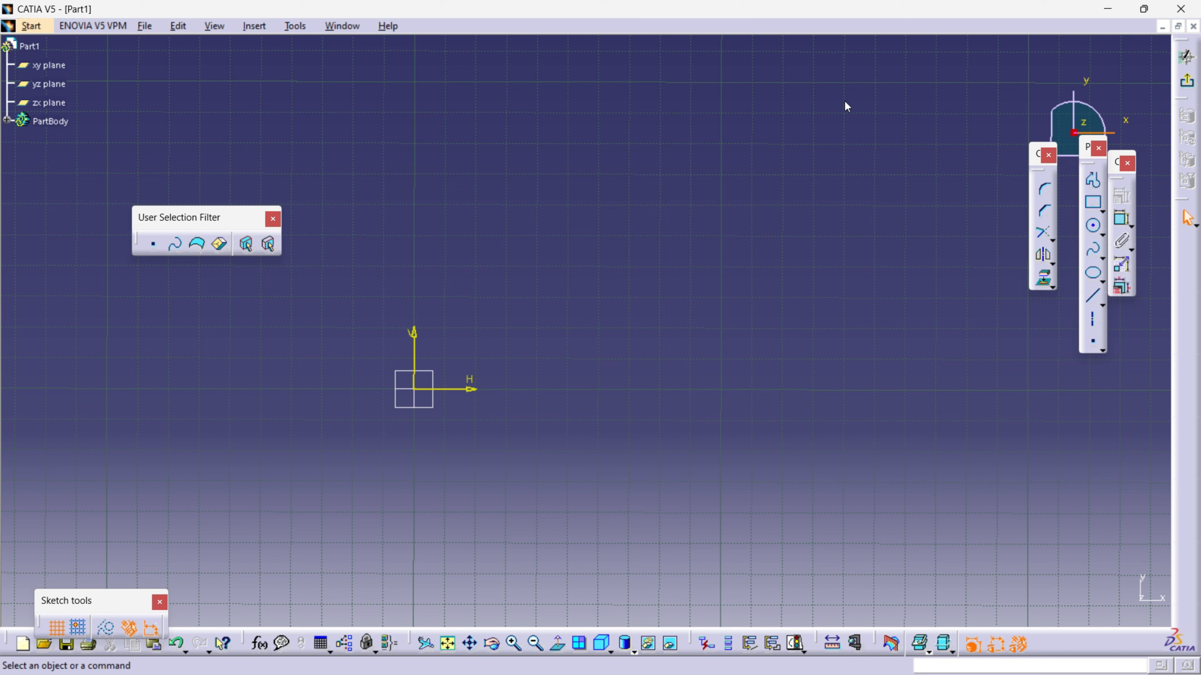
# Move the Profile toolbar closer to the sketch and draw a wide rectangle above the H axis with the Rectangle tool
pyautogui.moveTo(1083, 142); pyautogui.dragTo(845, 102)
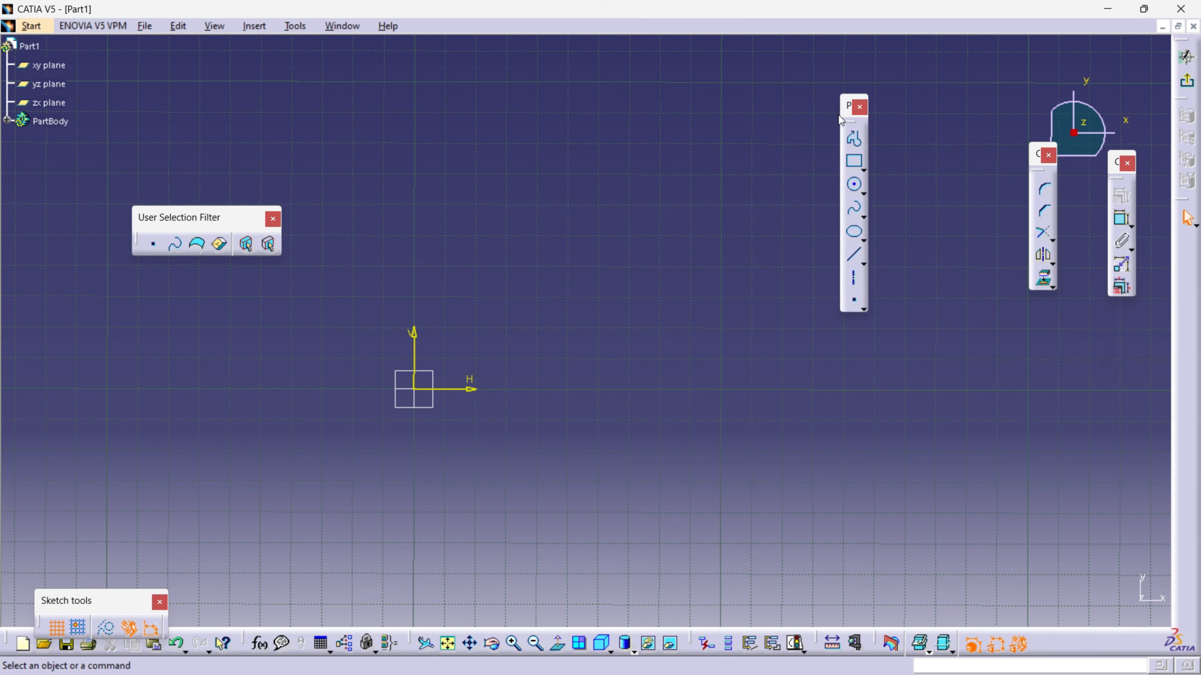
pyautogui.click(855, 138)
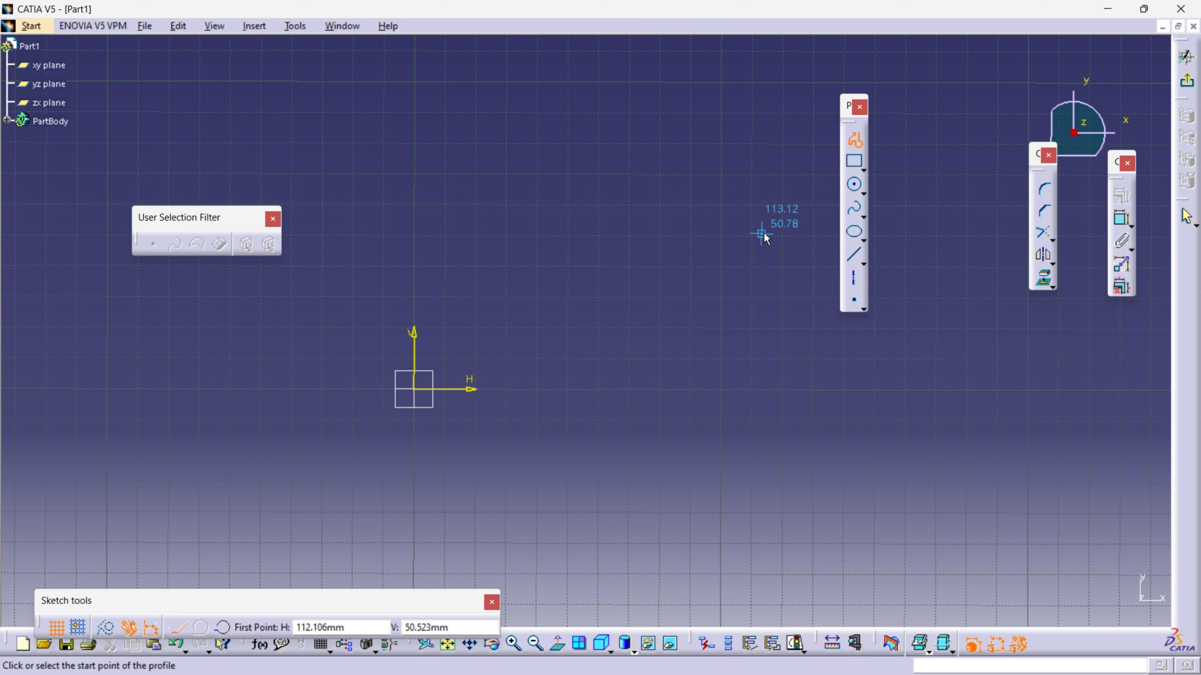
pyautogui.click(856, 163)
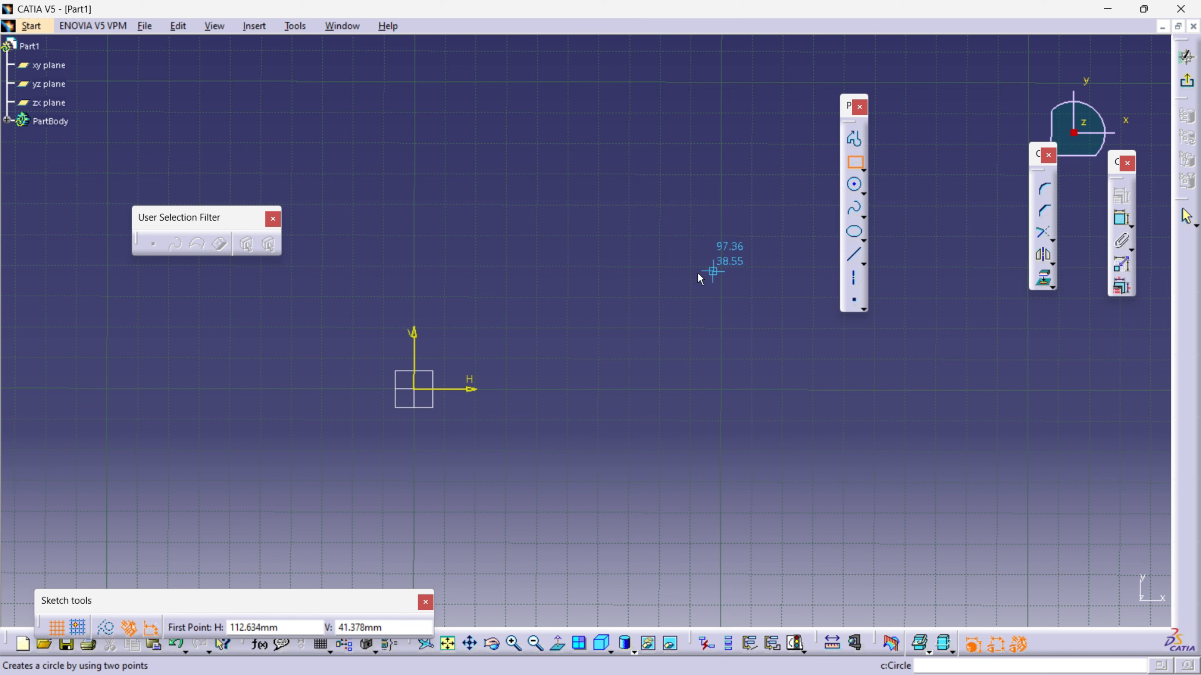
pyautogui.click(435, 136)
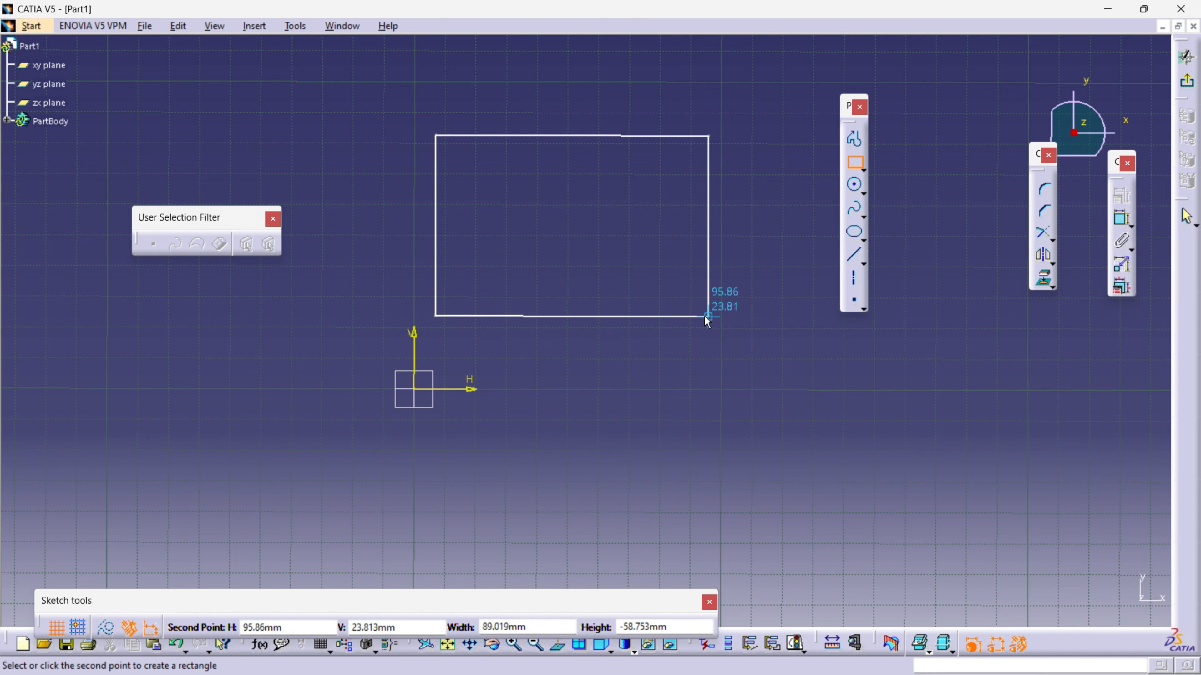
pyautogui.click(810, 363)
pyautogui.click(341, 236)
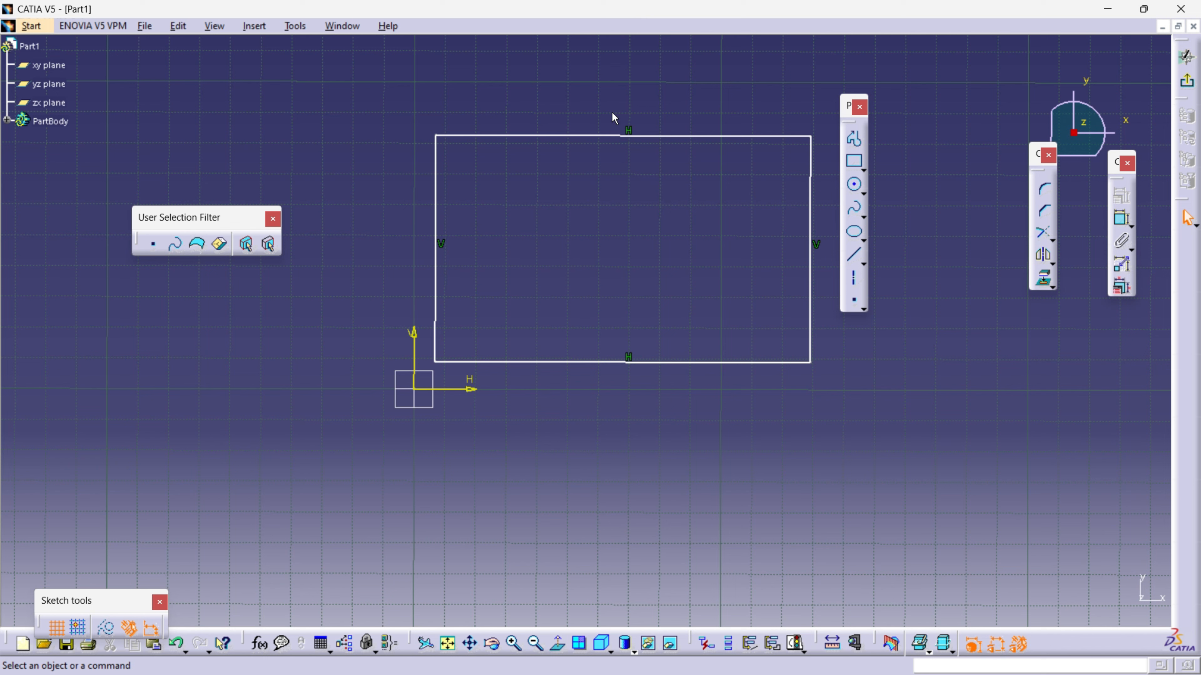
# Delete the axis-aligned rectangle together with its horizontal and vertical constraints
pyautogui.moveTo(430, 75); pyautogui.dragTo(436, 124)
pyautogui.moveTo(351, 97); pyautogui.dragTo(825, 413)
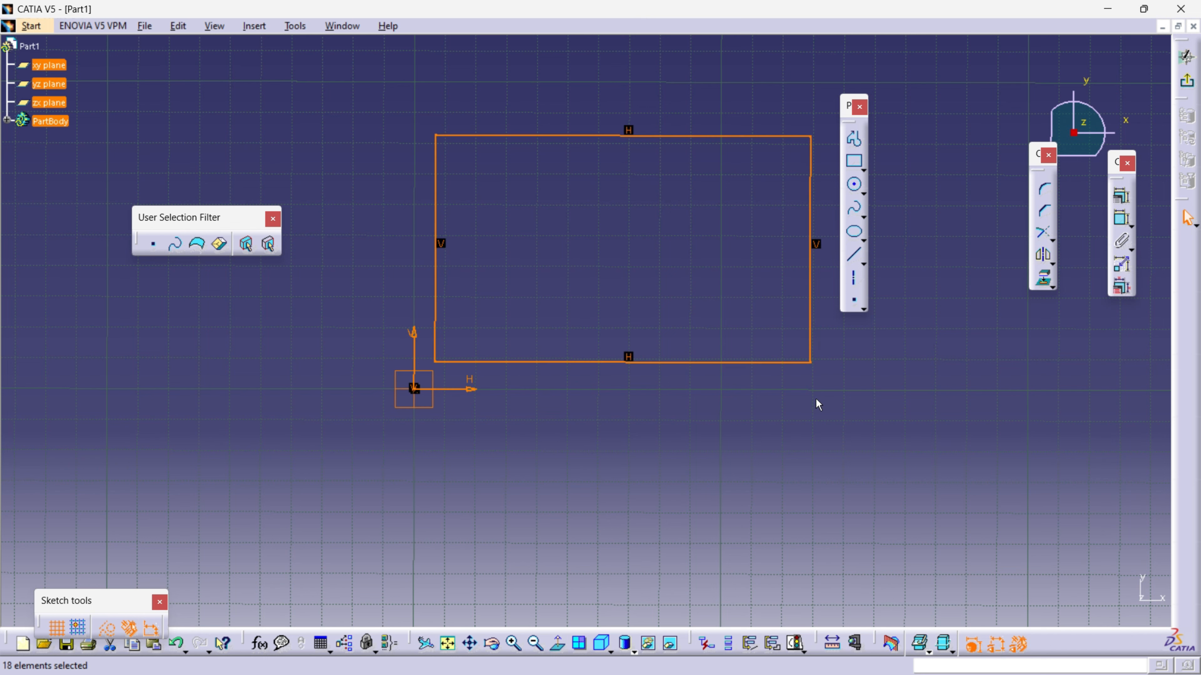
pyautogui.press('Delete')
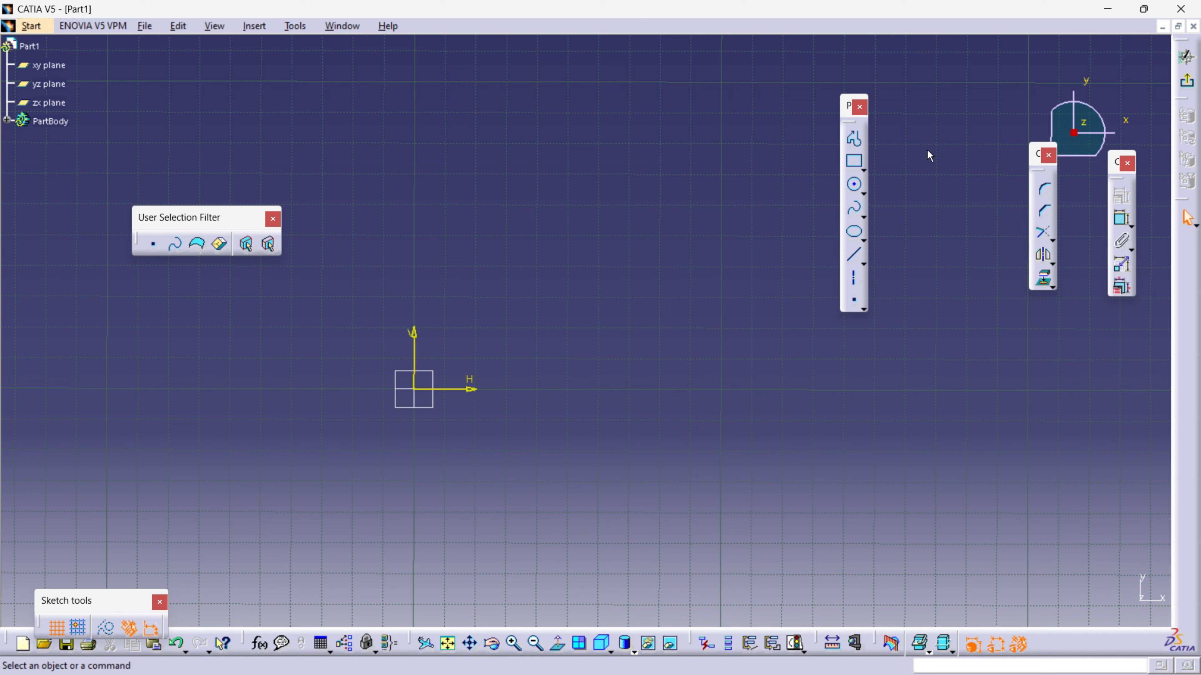
# Draw an Oriented Rectangle starting at the sketch origin, with its first side rising diagonally to the right
pyautogui.click(866, 169)
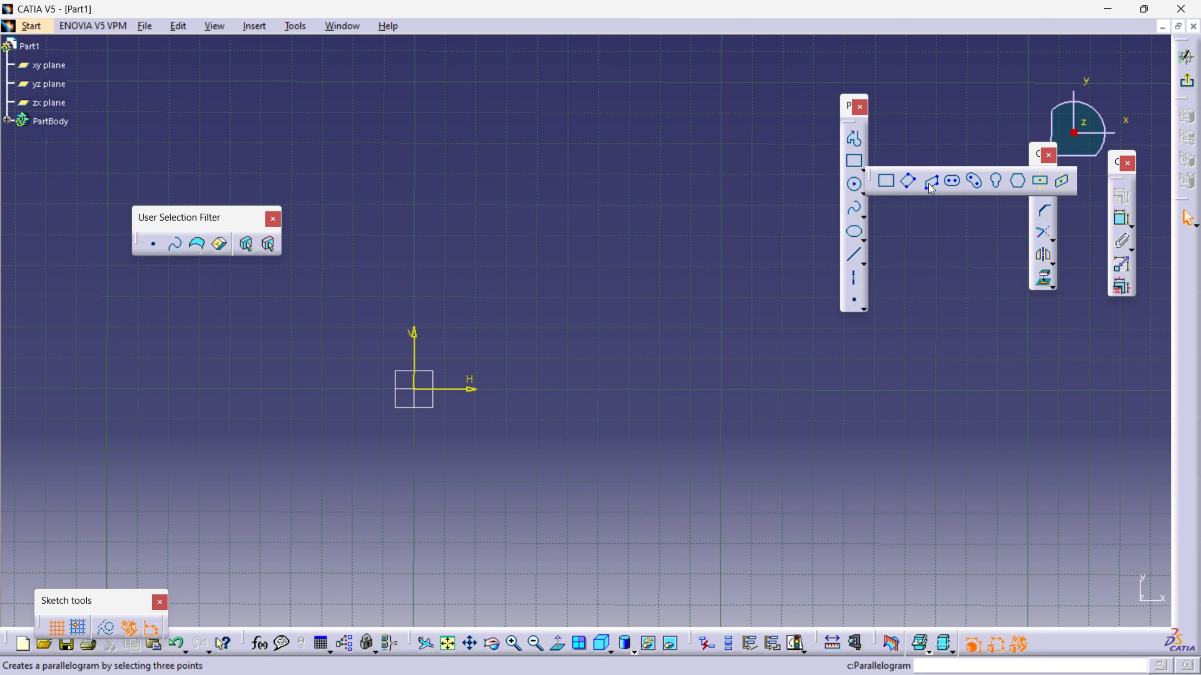
pyautogui.click(908, 181)
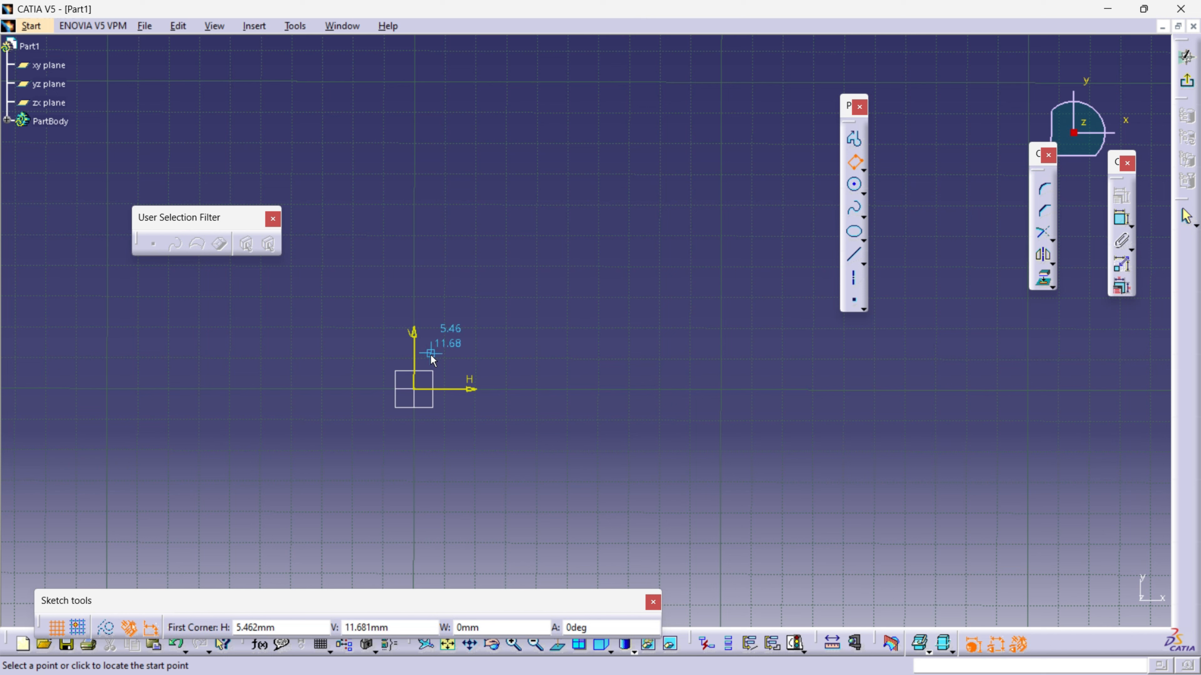
pyautogui.click(414, 390)
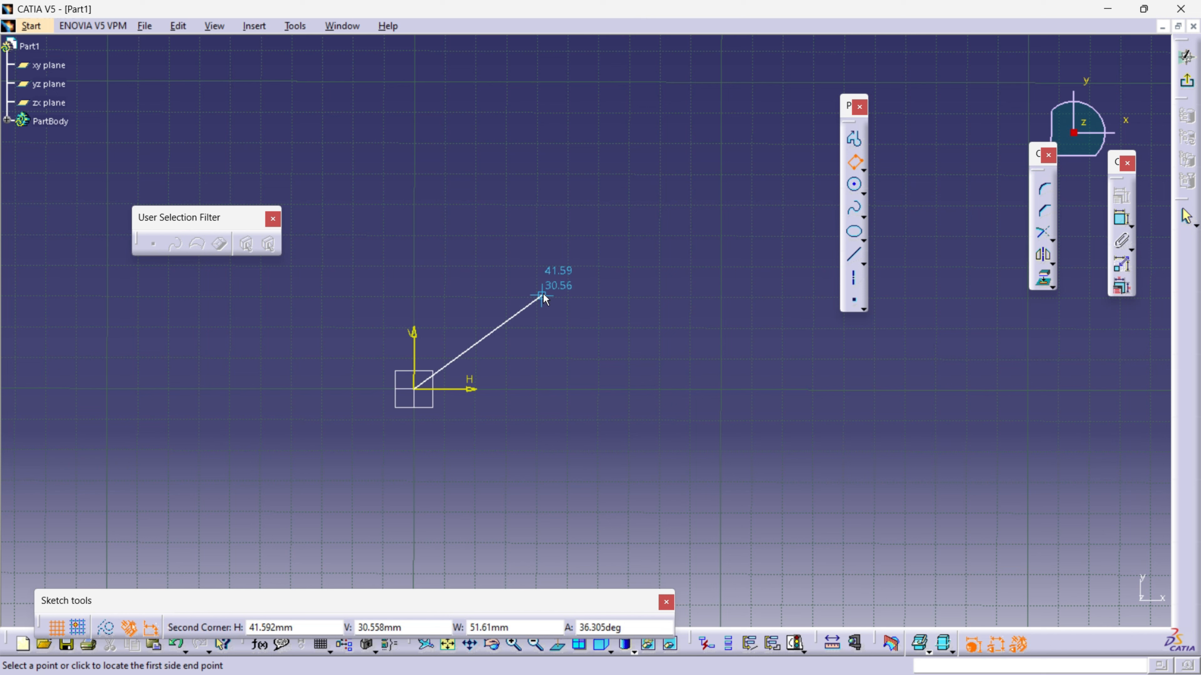
pyautogui.click(663, 190)
pyautogui.click(754, 302)
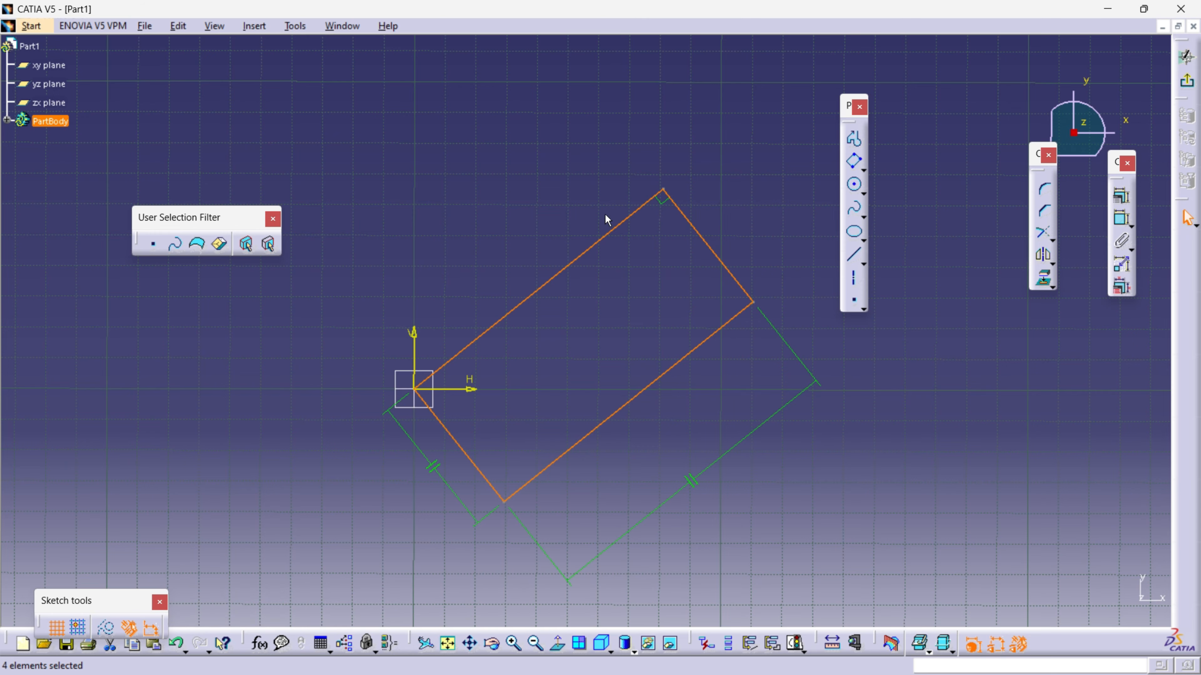
pyautogui.moveTo(605, 214); pyautogui.dragTo(574, 158, button='middle')
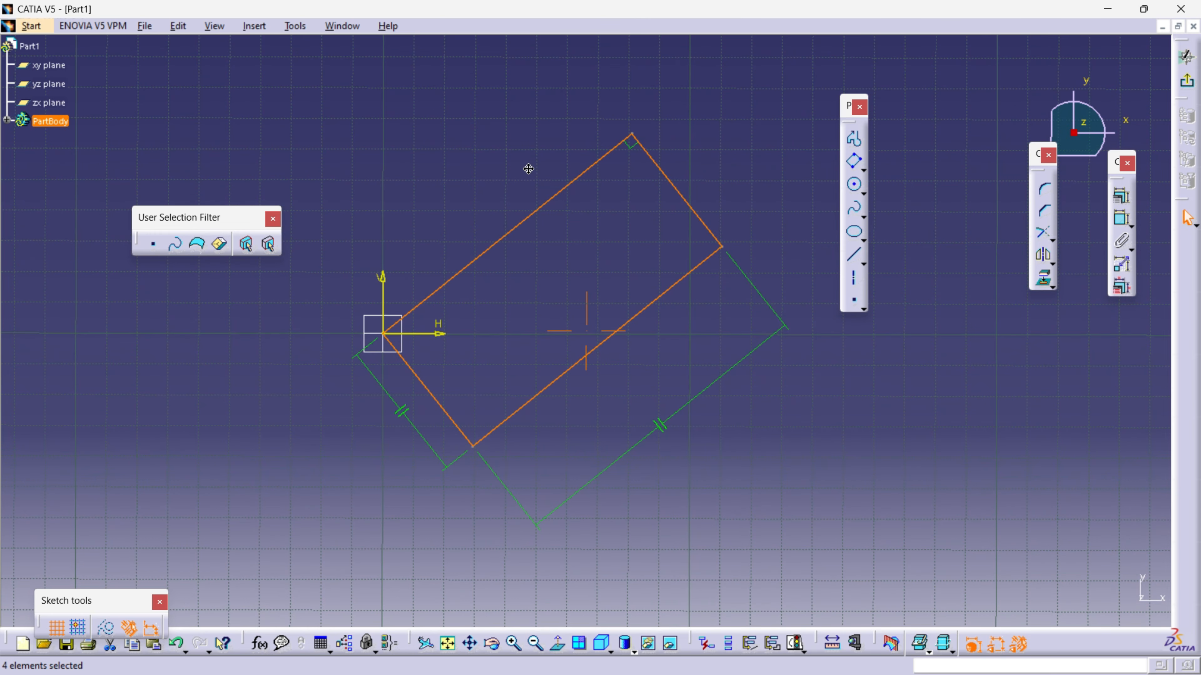
pyautogui.click(539, 277)
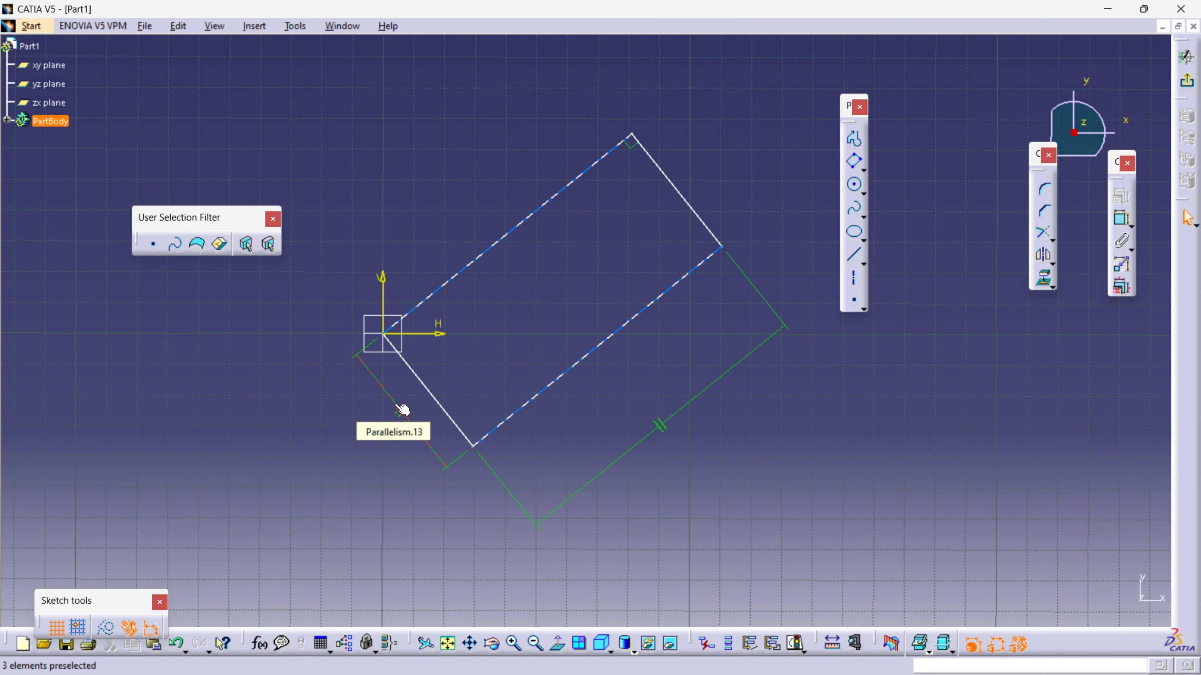
pyautogui.click(453, 142)
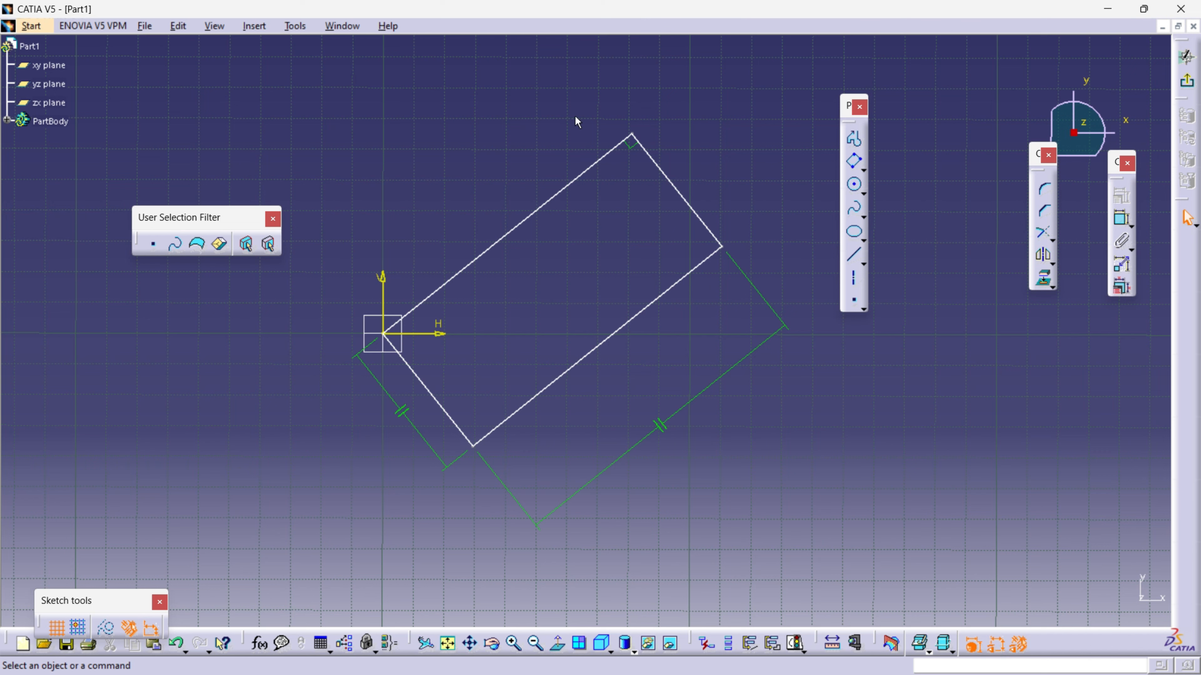
# Delete the tilted rectangle together with its parallelism and perpendicularity constraints
pyautogui.moveTo(502, 128); pyautogui.dragTo(507, 147, button='middle')
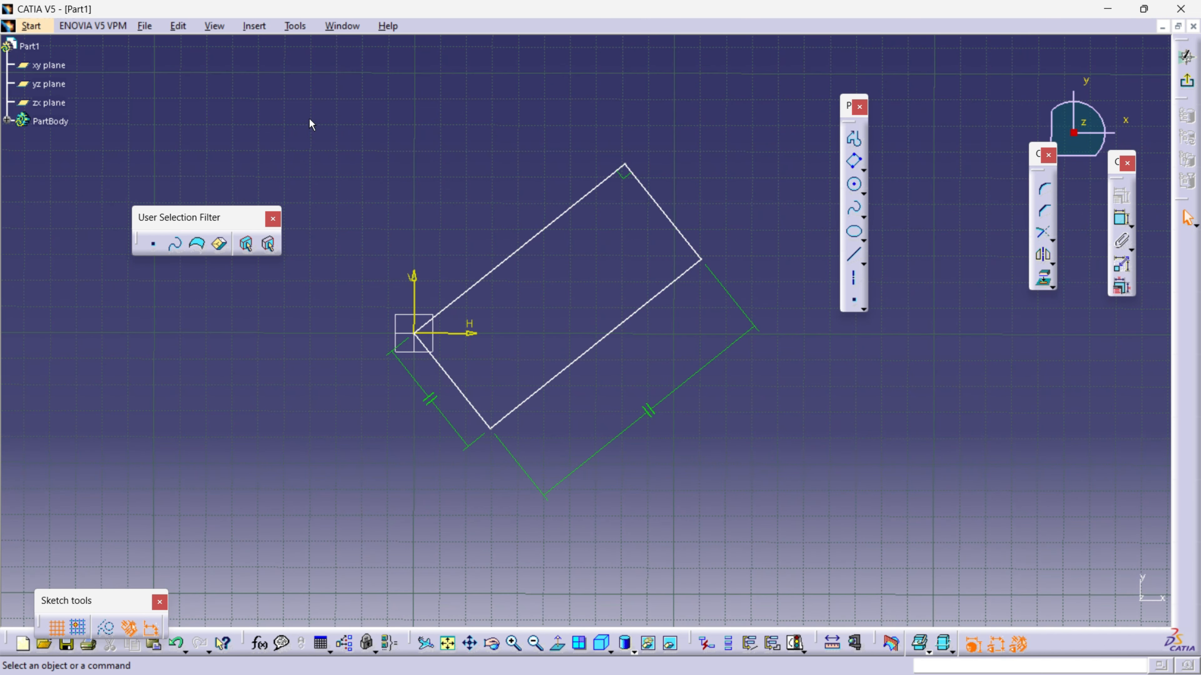
pyautogui.moveTo(308, 118)
pyautogui.mouseDown()
pyautogui.moveTo(758, 496)
pyautogui.moveTo(780, 539)
pyautogui.mouseUp()
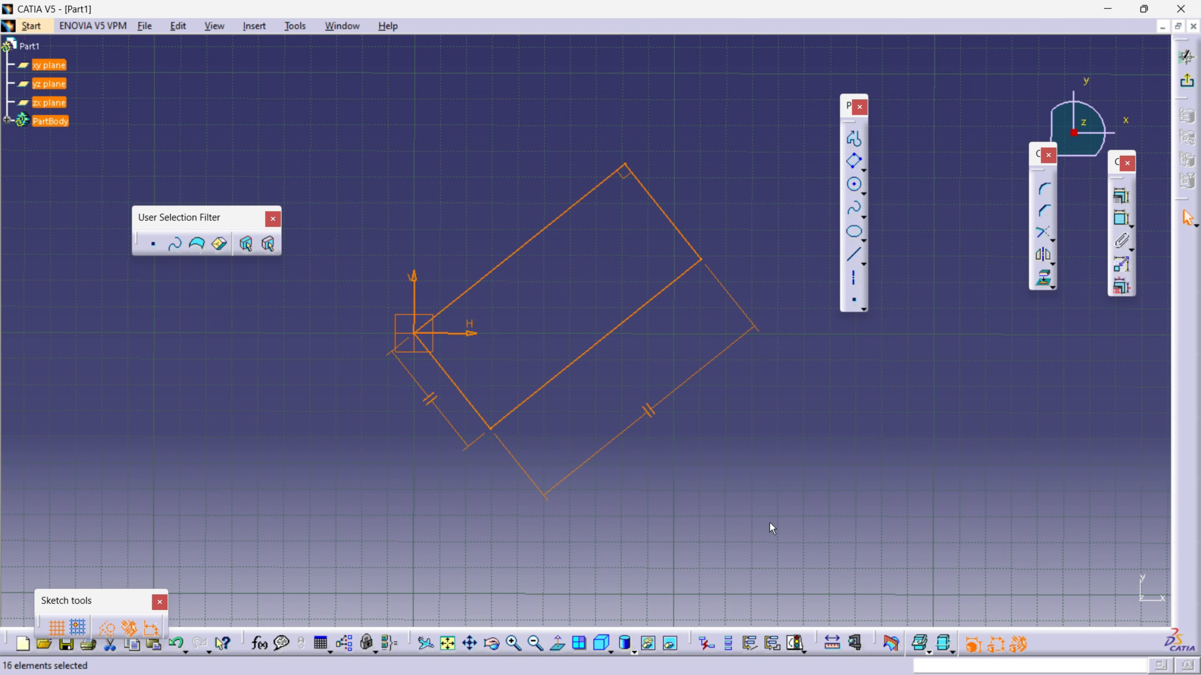
pyautogui.press('Delete')
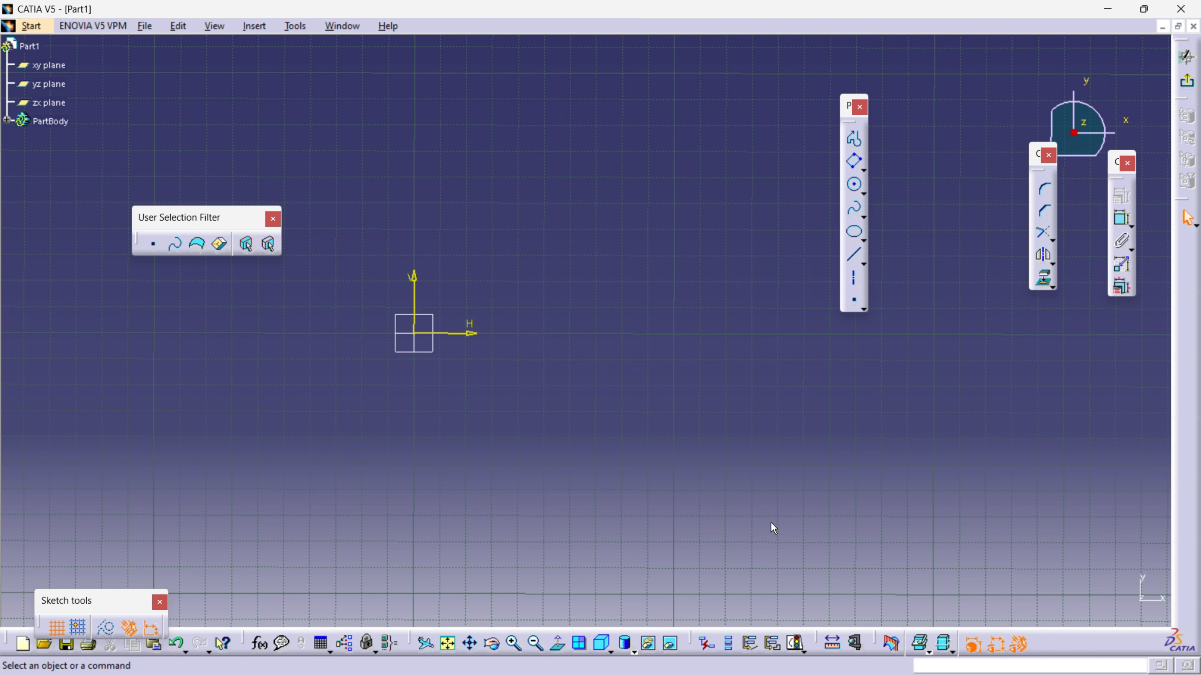
# Draw a Parallelogram from the sketch origin with a base about 111 mm long on the H axis and sides leaning left
pyautogui.click(861, 171)
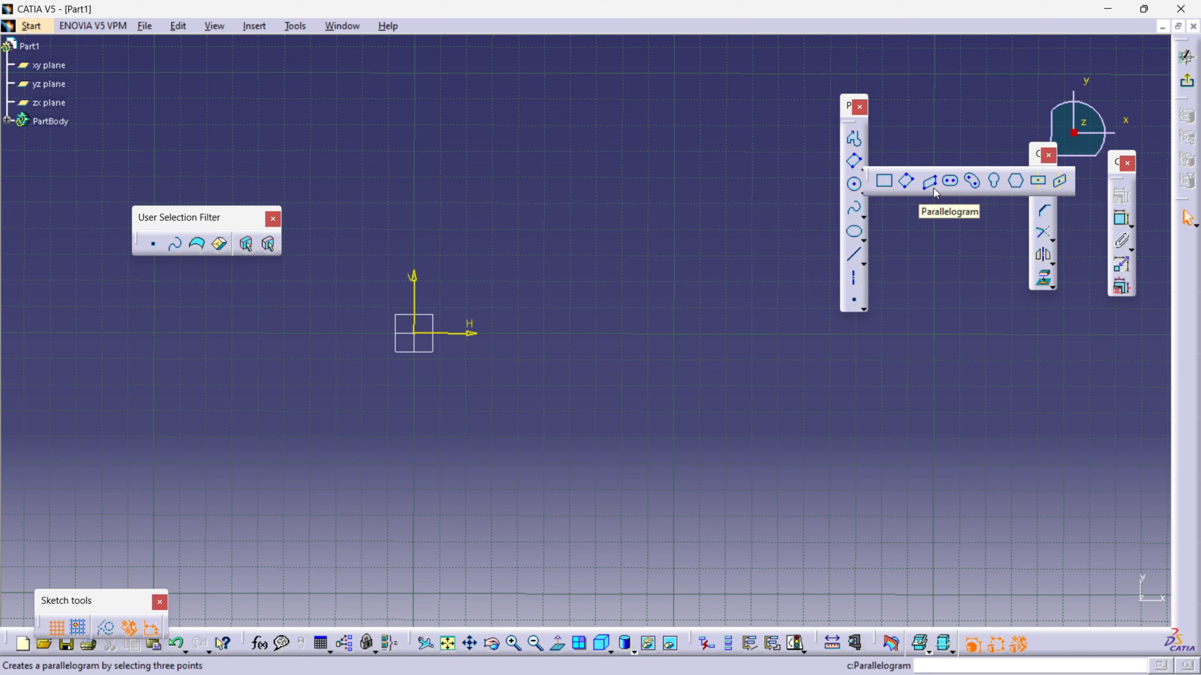
pyautogui.click(929, 182)
pyautogui.click(414, 333)
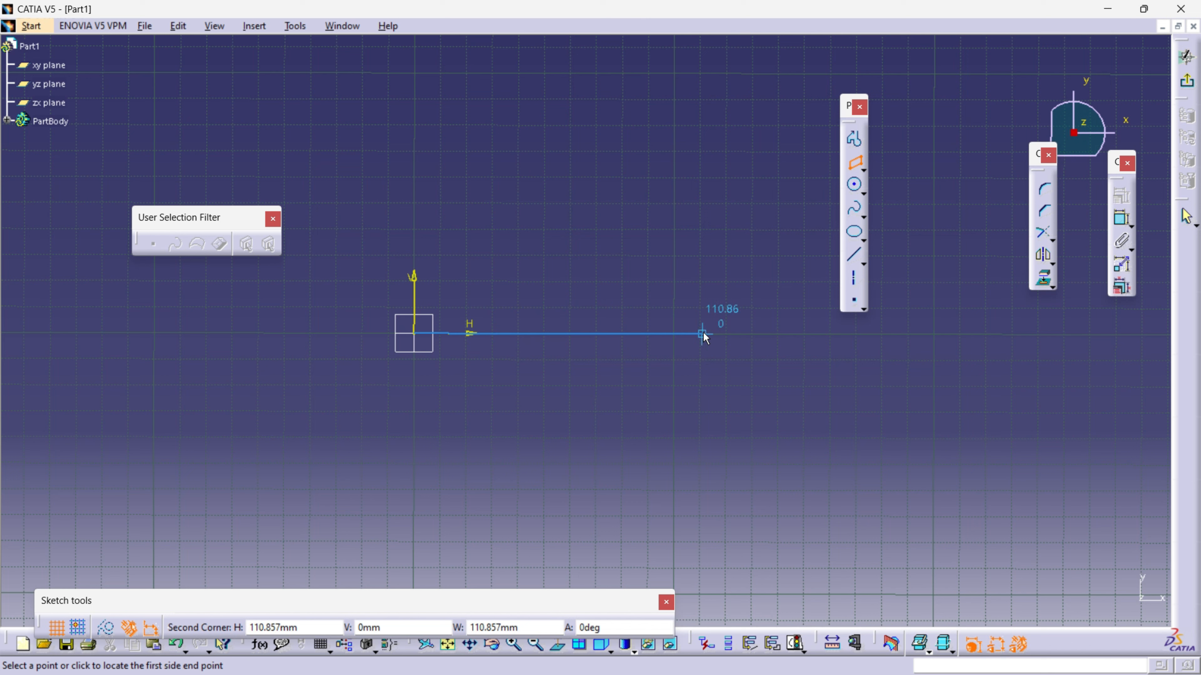
pyautogui.click(701, 333)
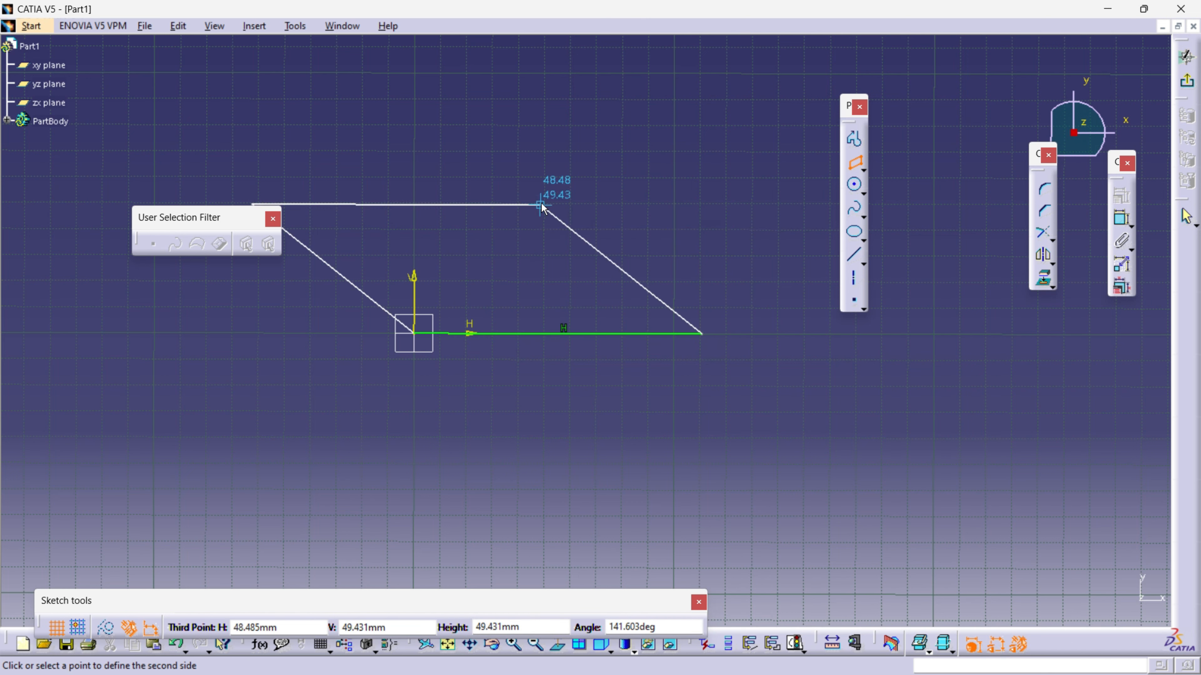
pyautogui.click(499, 134)
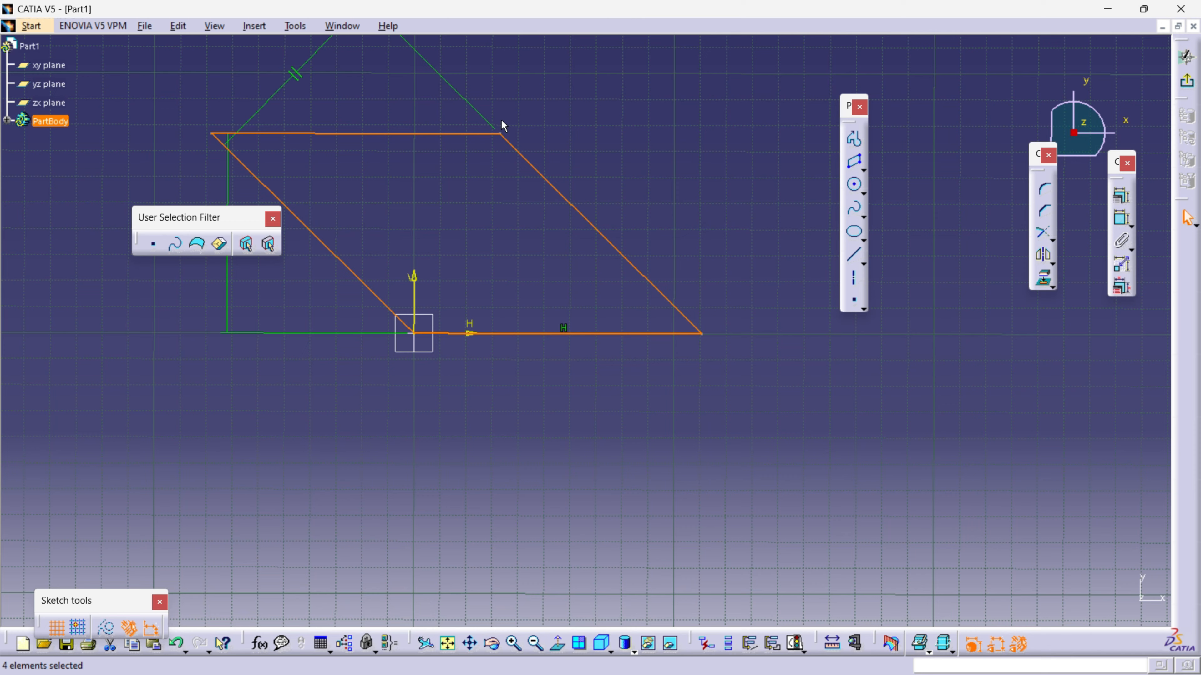
# Delete the whole parallelogram together with its constraints from the sketch
pyautogui.moveTo(517, 111); pyautogui.dragTo(586, 130, button='middle')
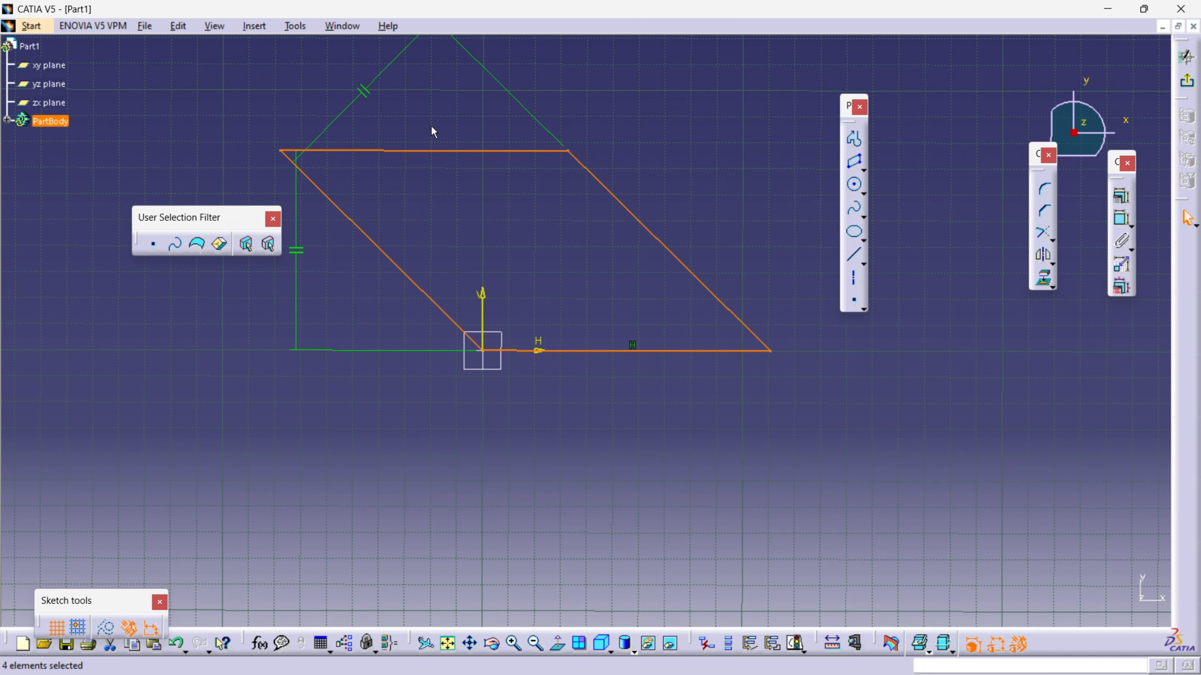
pyautogui.moveTo(232, 98)
pyautogui.mouseDown()
pyautogui.moveTo(630, 335)
pyautogui.moveTo(801, 409)
pyautogui.mouseUp()
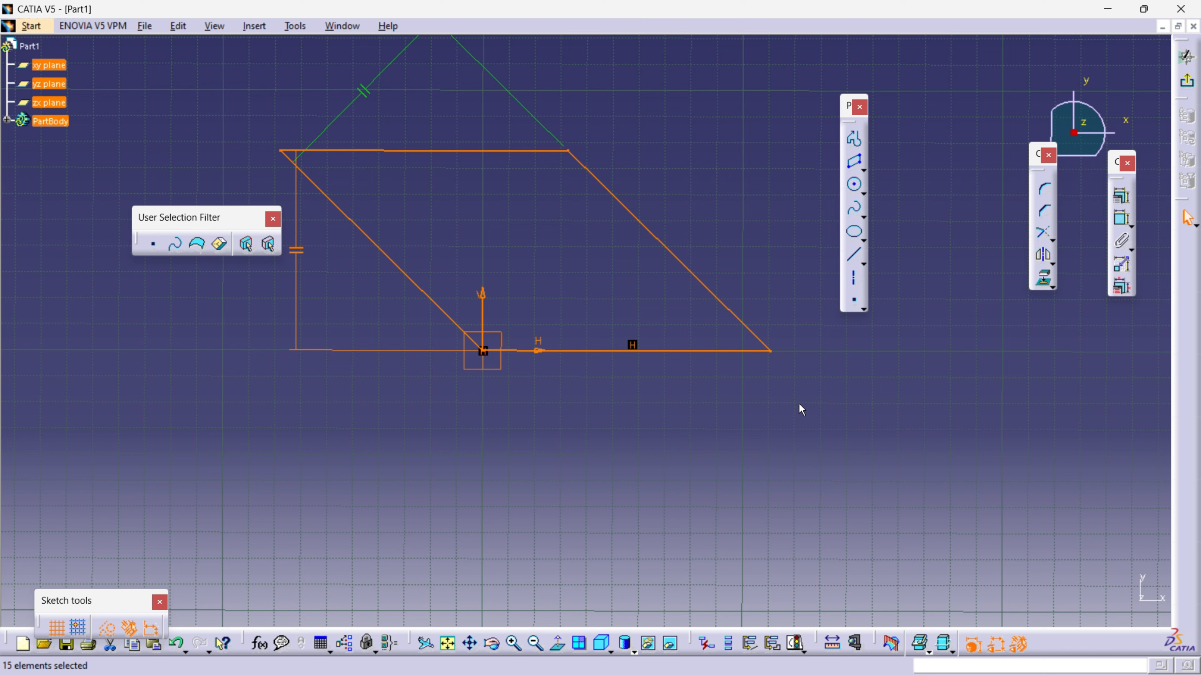
pyautogui.press('Delete')
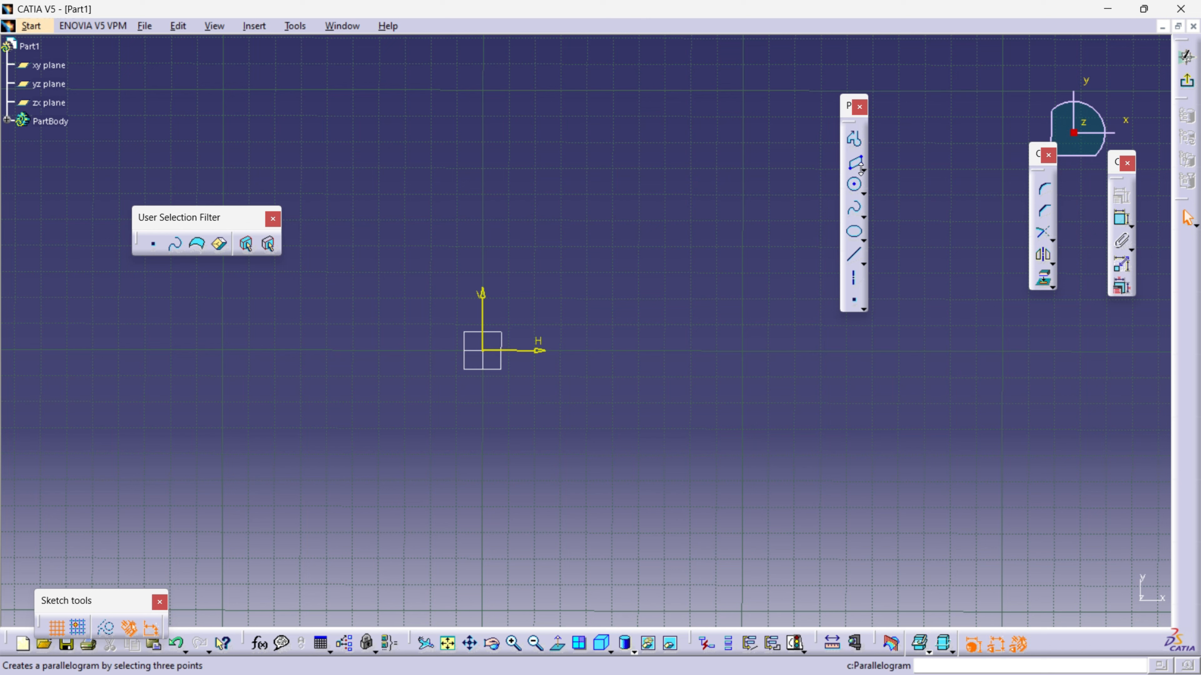
# Draw a horizontal Elongated Hole with a radius of about 20 mm, its two centres on the H axis either side of the origin
pyautogui.click(861, 169)
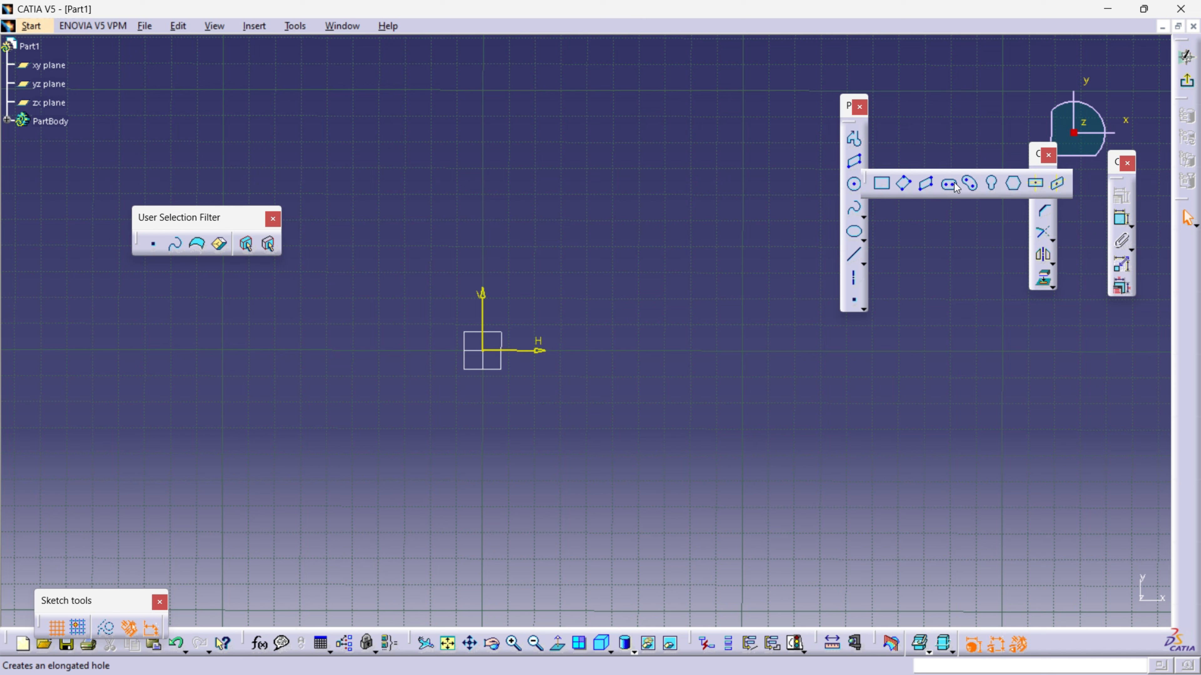
pyautogui.click(949, 184)
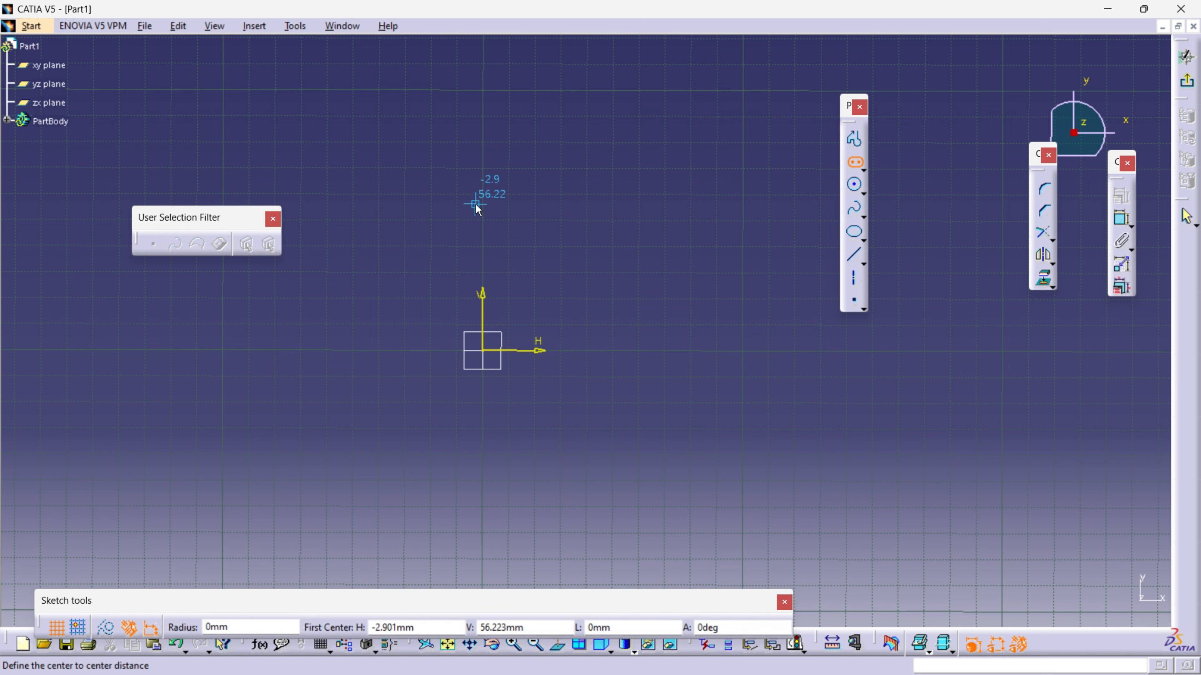
pyautogui.click(383, 350)
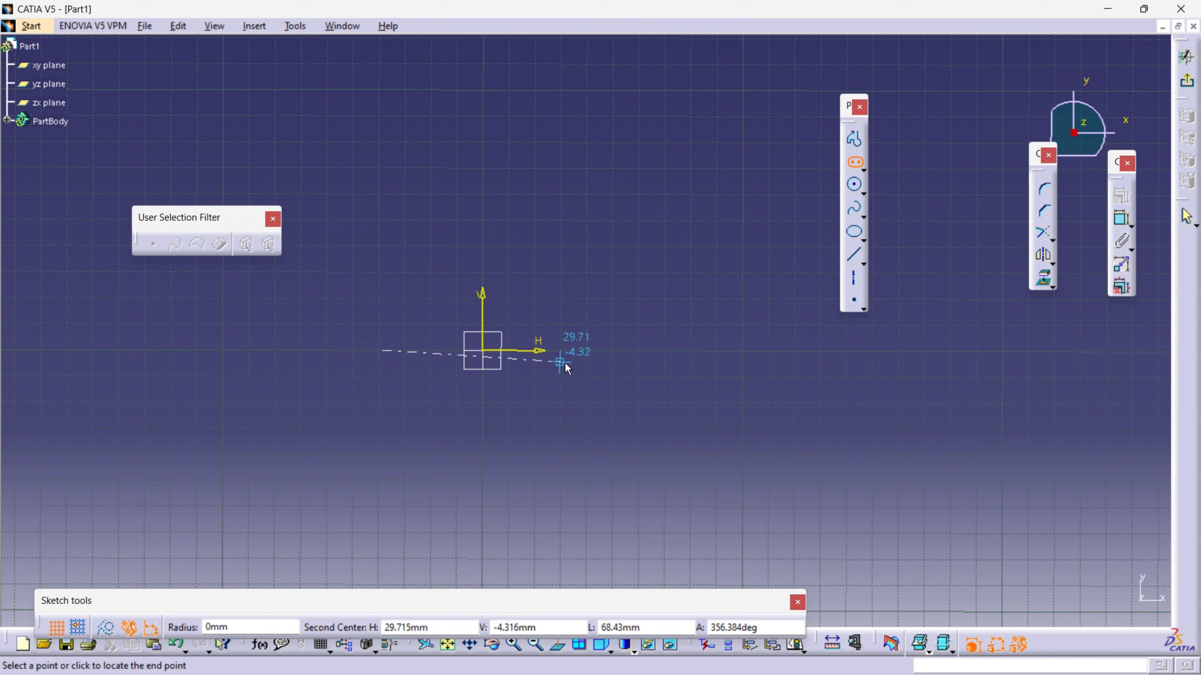
pyautogui.click(665, 351)
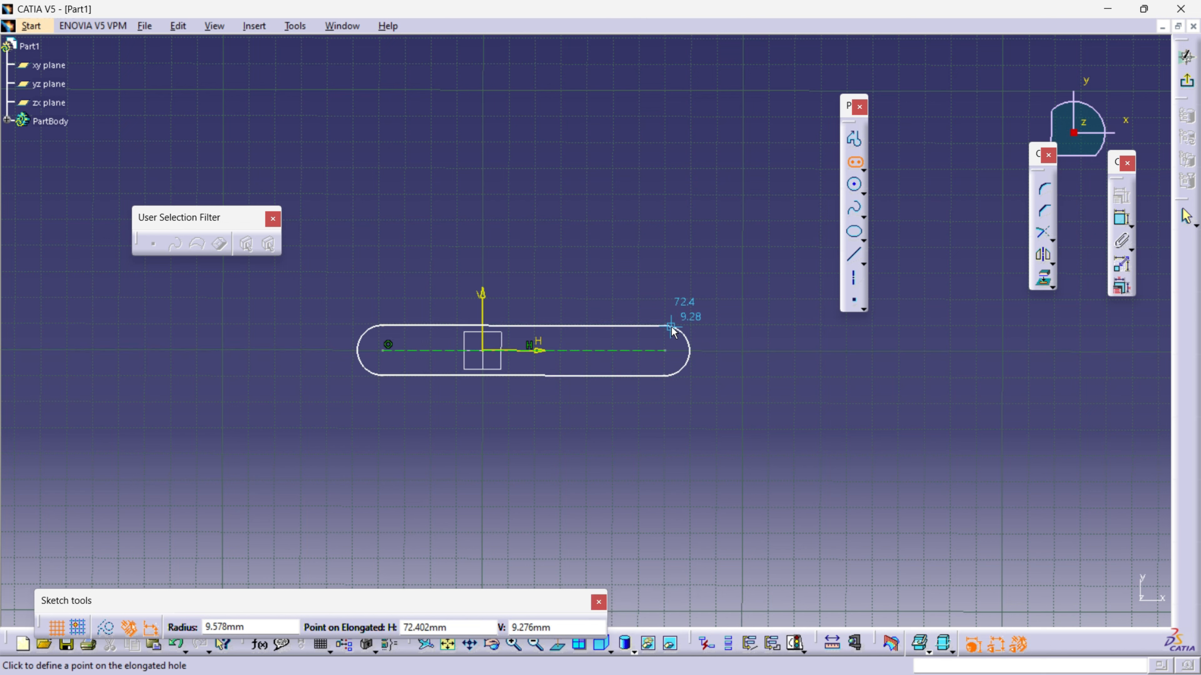
pyautogui.click(679, 311)
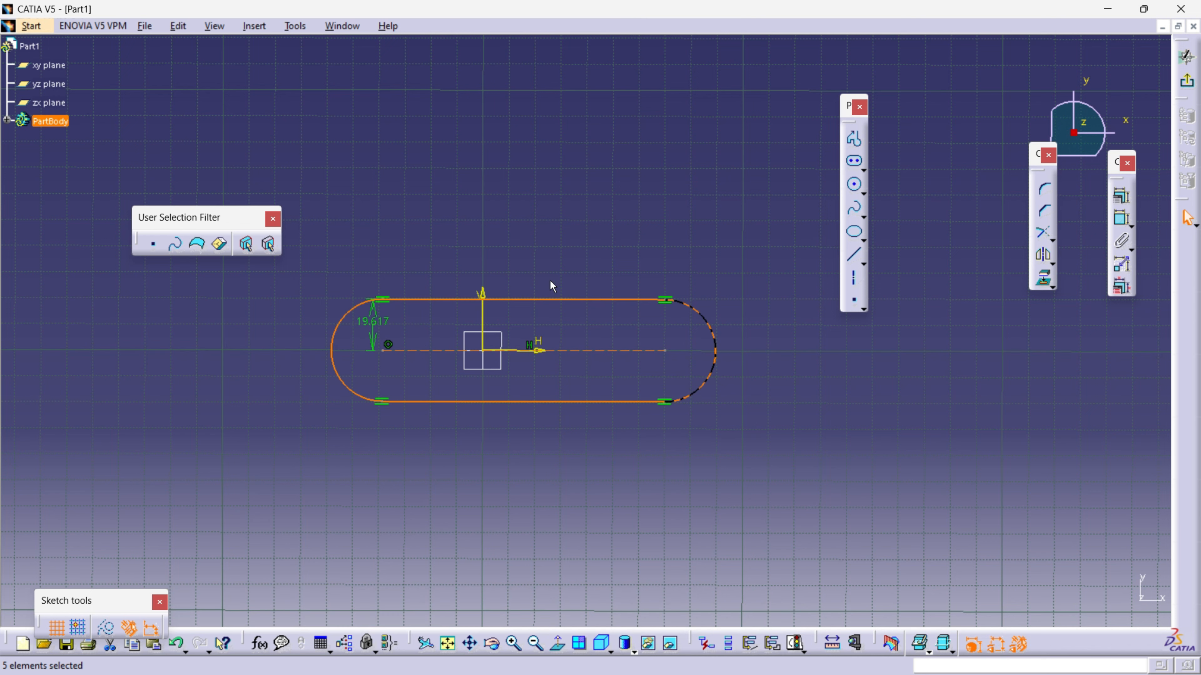
pyautogui.middleClick(415, 201)
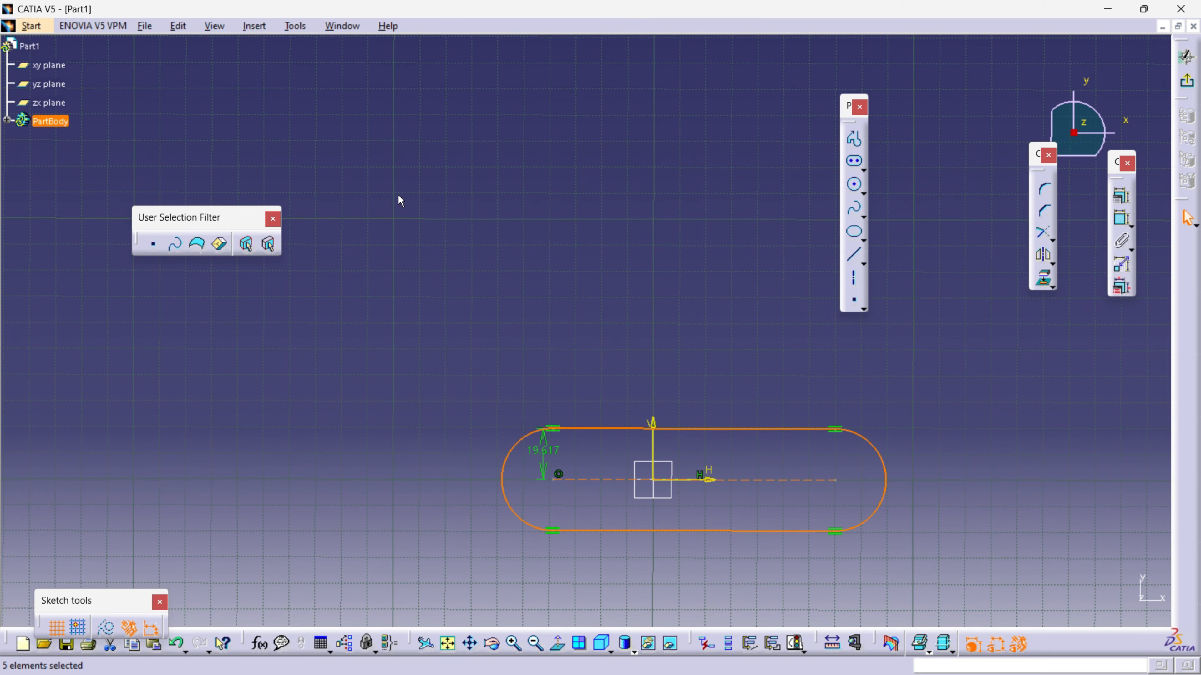
# Delete the whole elongated hole together with its constraints from the sketch
pyautogui.moveTo(548, 225); pyautogui.dragTo(482, 114, button='middle')
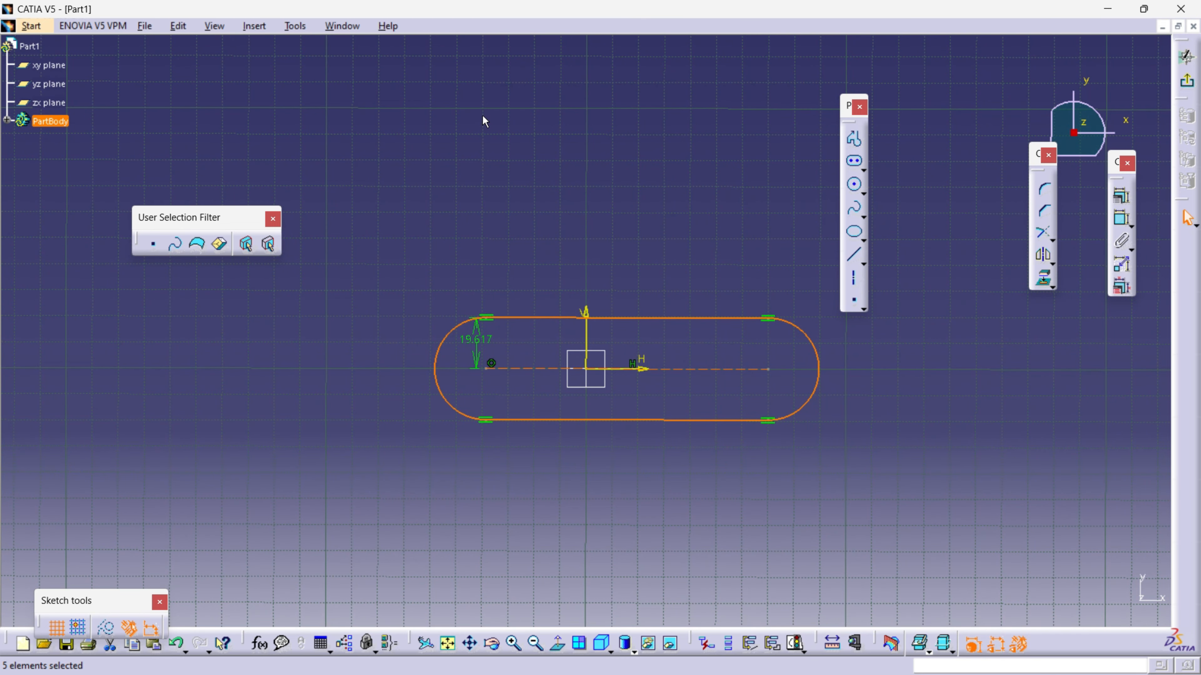
pyautogui.click(534, 250)
pyautogui.moveTo(567, 260); pyautogui.dragTo(498, 209, button='middle')
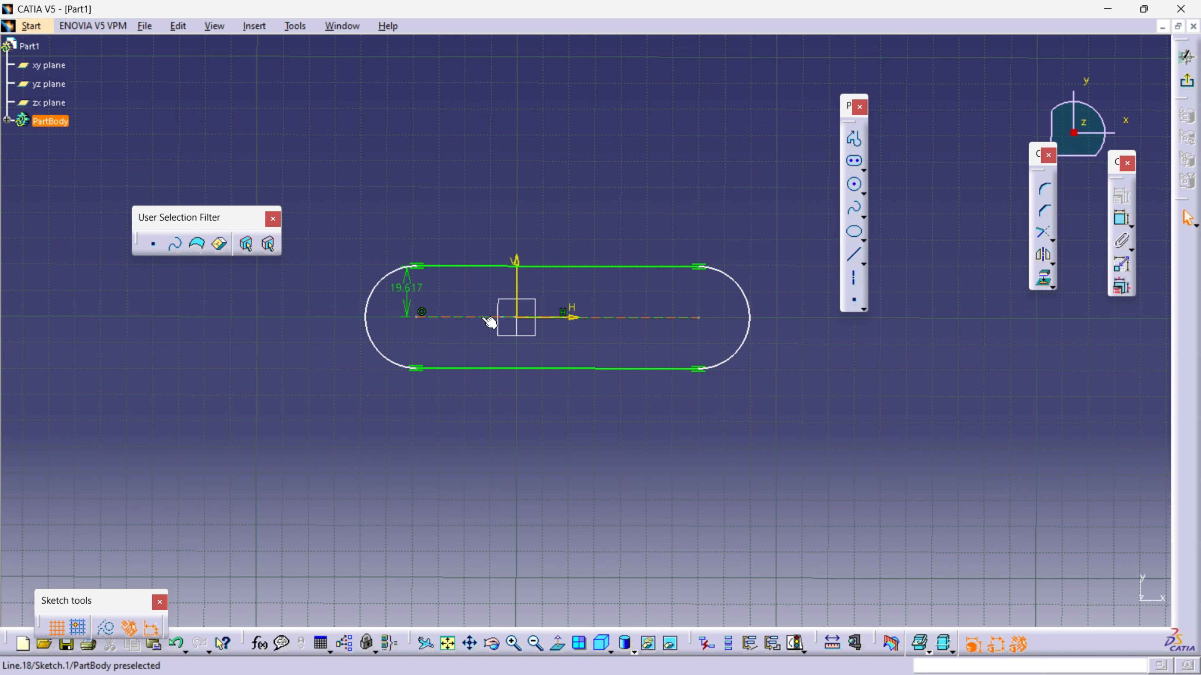
pyautogui.moveTo(343, 206)
pyautogui.mouseDown()
pyautogui.moveTo(560, 341)
pyautogui.moveTo(827, 458)
pyautogui.mouseUp()
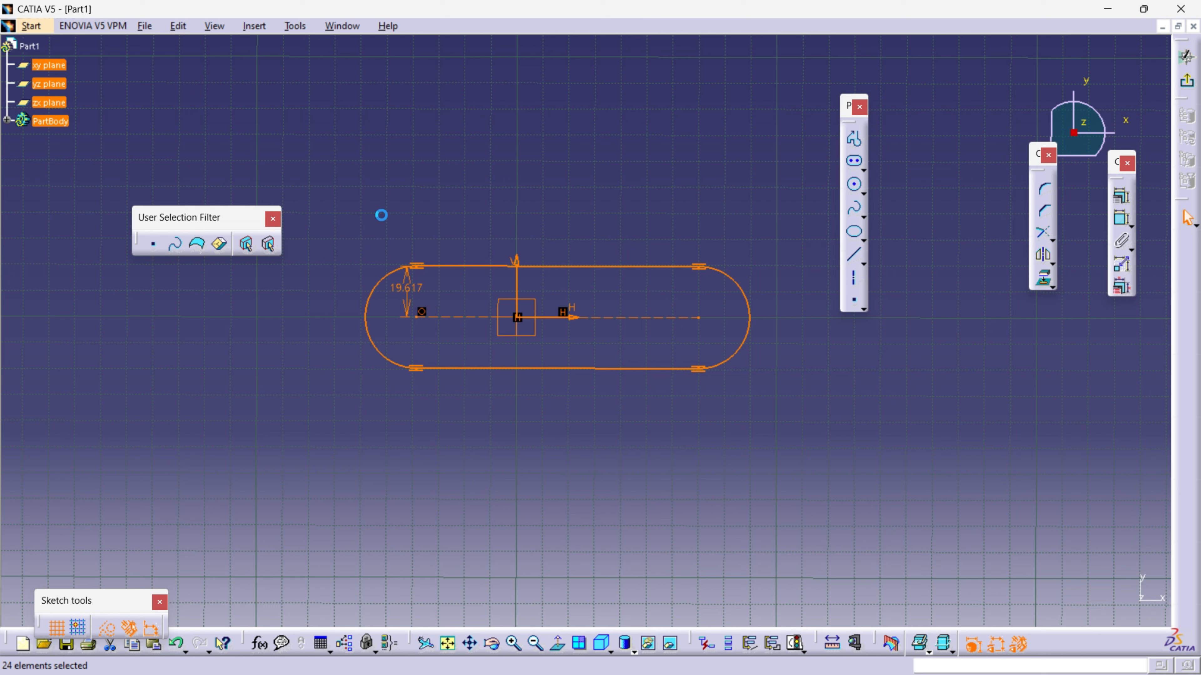
pyautogui.click(862, 168)
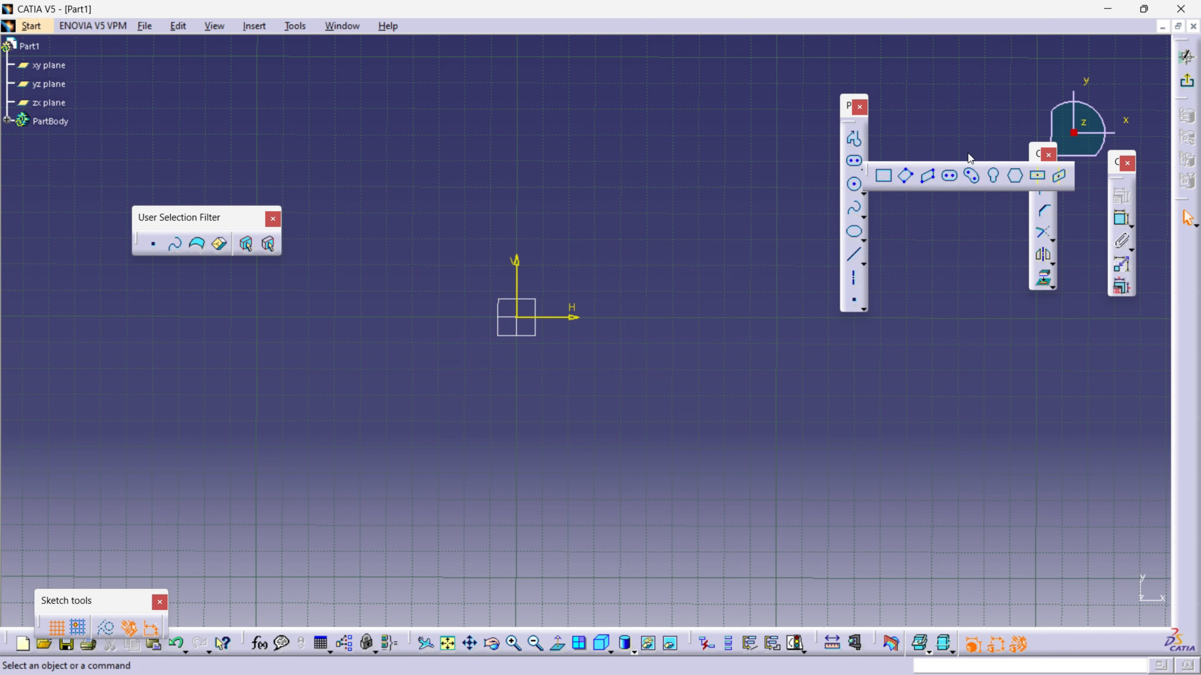
pyautogui.click(975, 182)
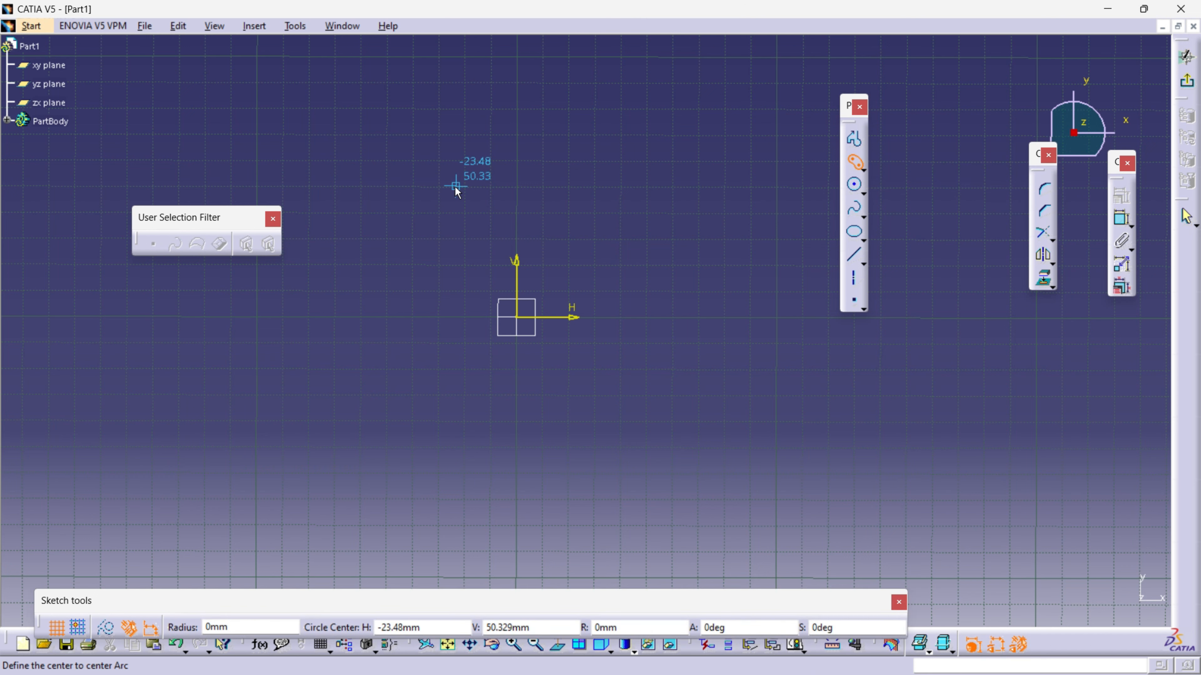
pyautogui.click(403, 232)
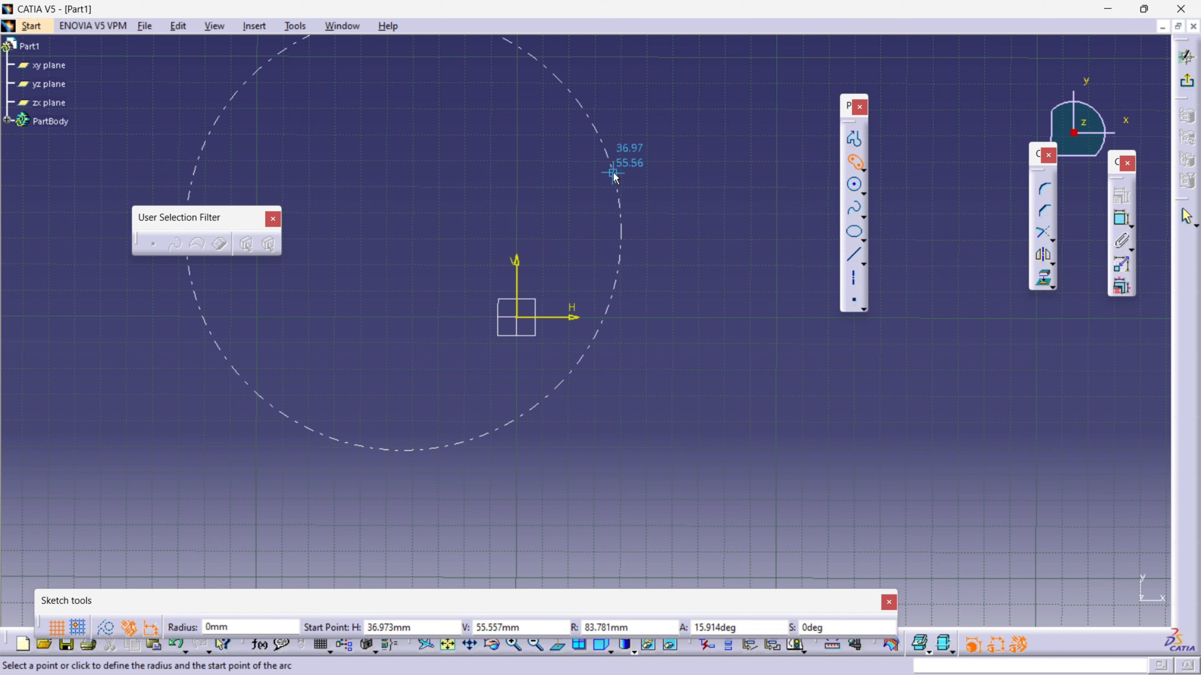
pyautogui.press('Escape')
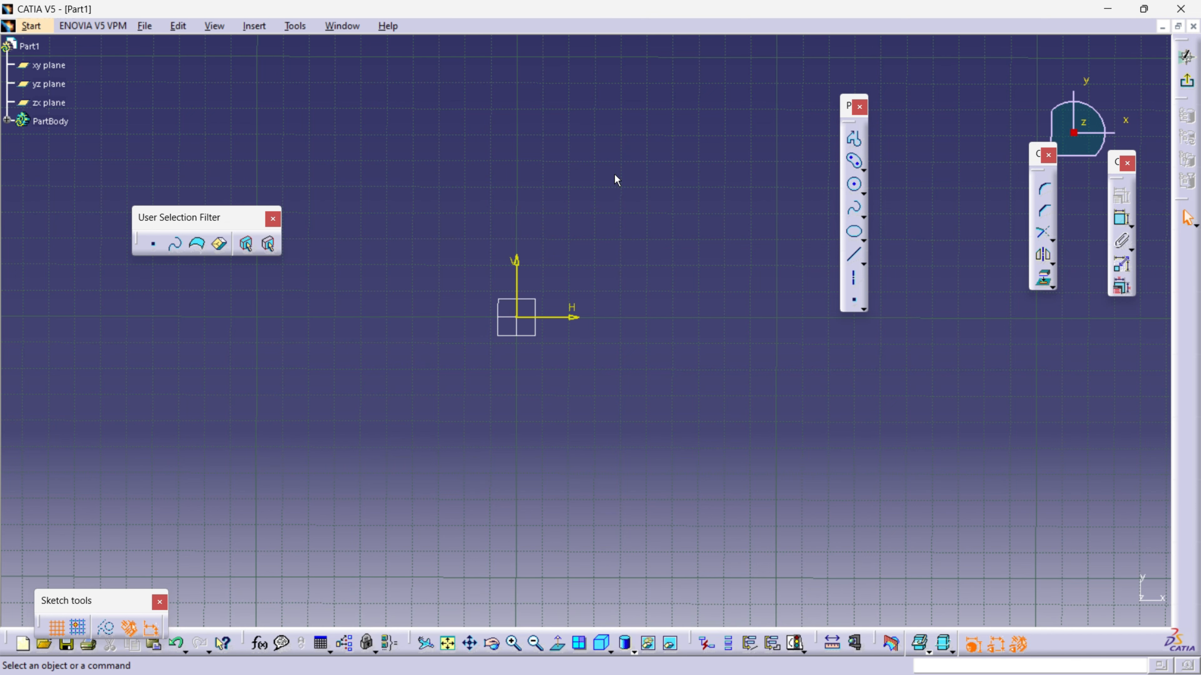
# Draw a Cylindrical Elongated Hole centred on the origin, its centre arc about 64 mm in radius, curving counterclockwise from the V axis, end radius about 7 mm
pyautogui.click(864, 169)
pyautogui.click(971, 174)
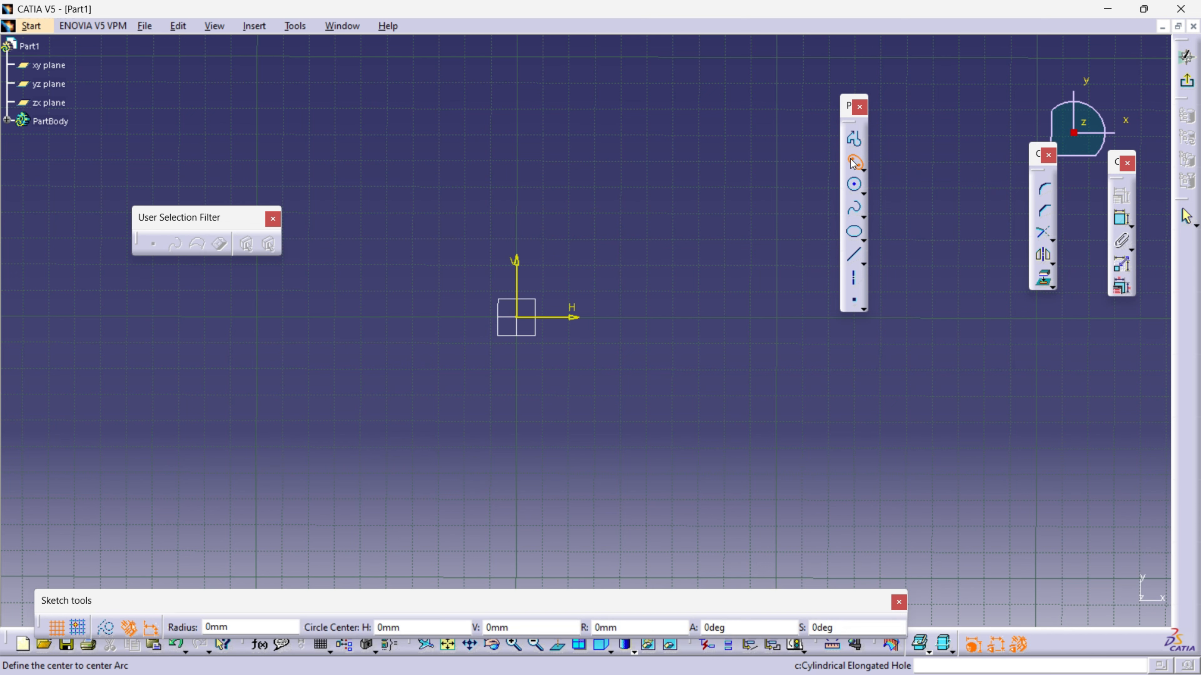
pyautogui.click(517, 317)
pyautogui.click(517, 150)
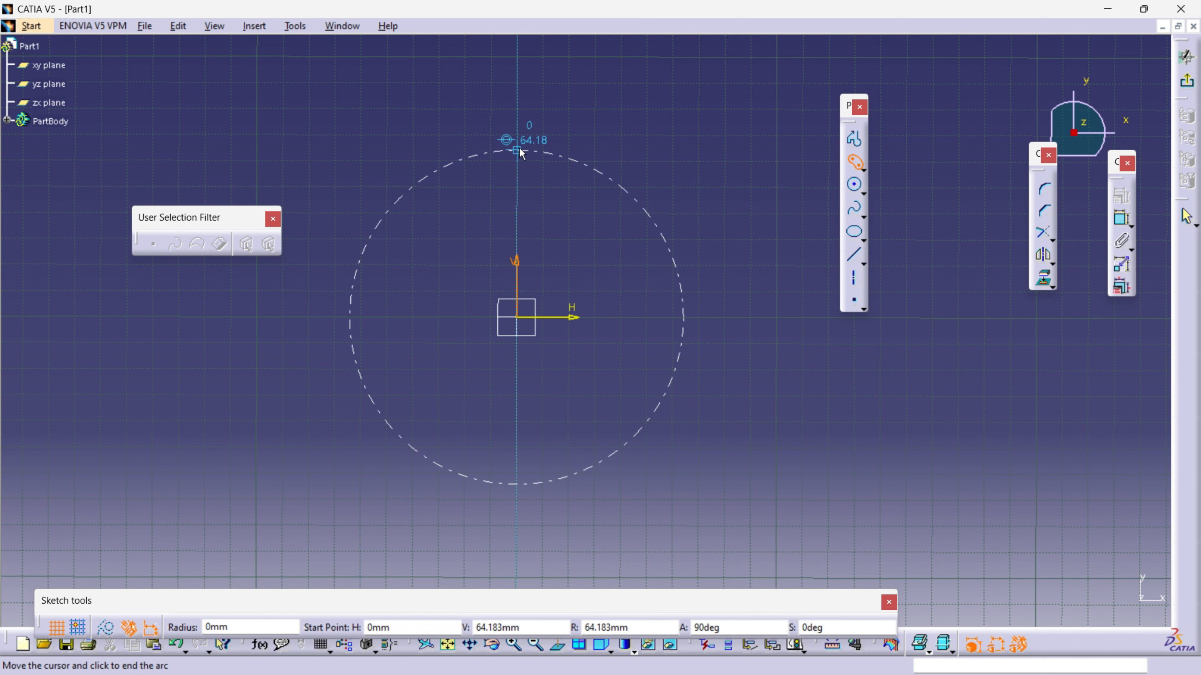
pyautogui.click(372, 210)
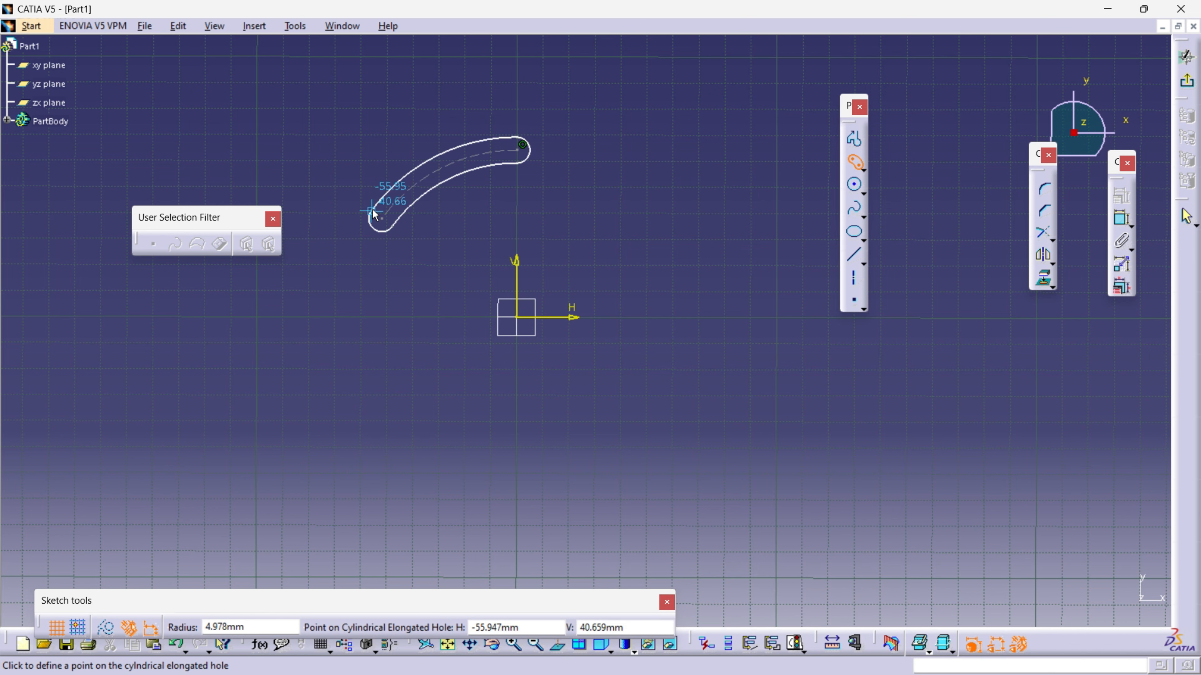
pyautogui.click(536, 148)
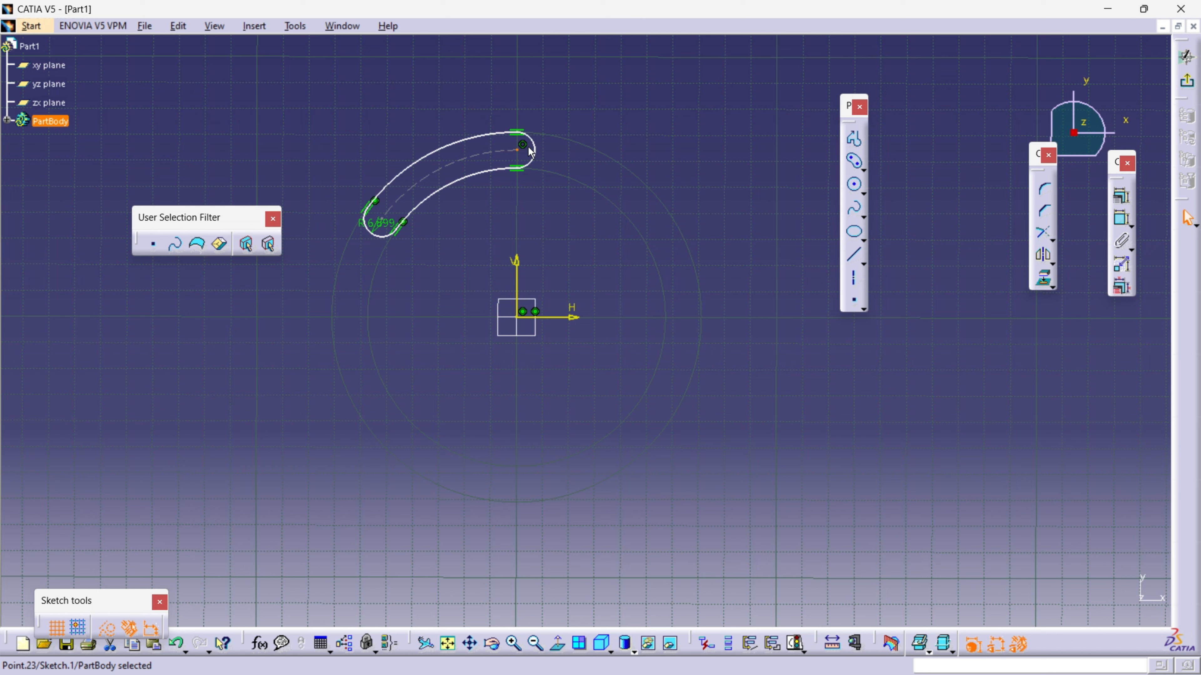
# Enlarge the curved slot about the origin and delete the coincidence constraint that ties its end to the V axis
pyautogui.moveTo(503, 159); pyautogui.dragTo(364, 129)
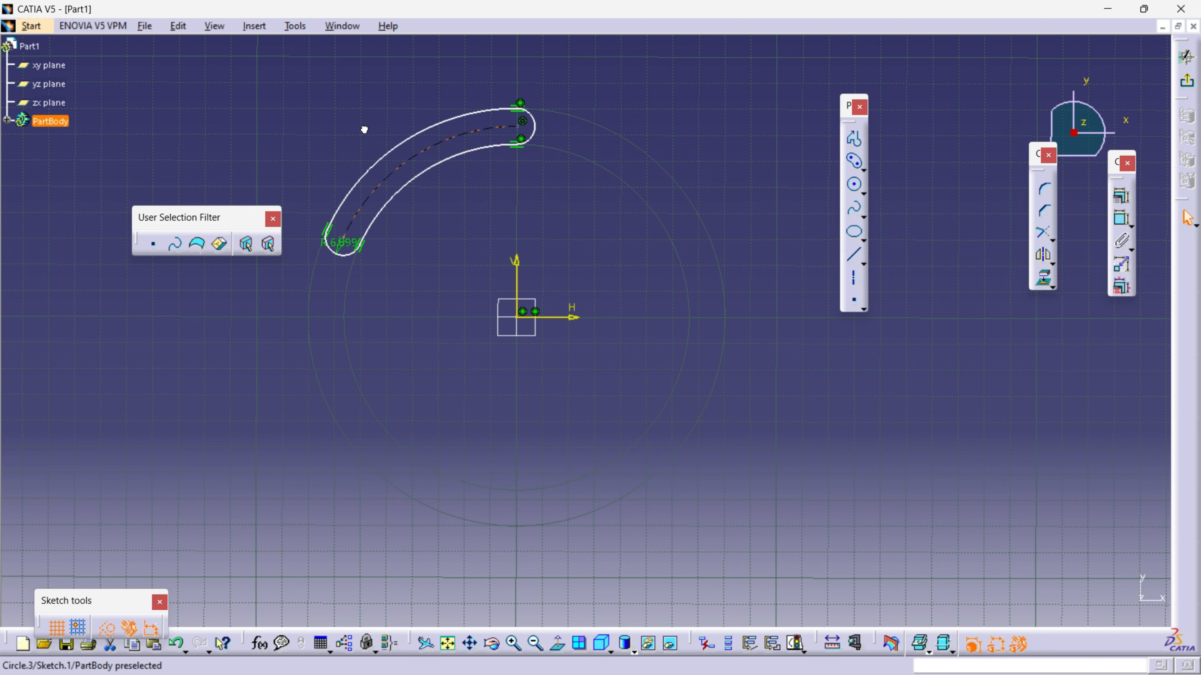
pyautogui.click(523, 122)
pyautogui.press('Delete')
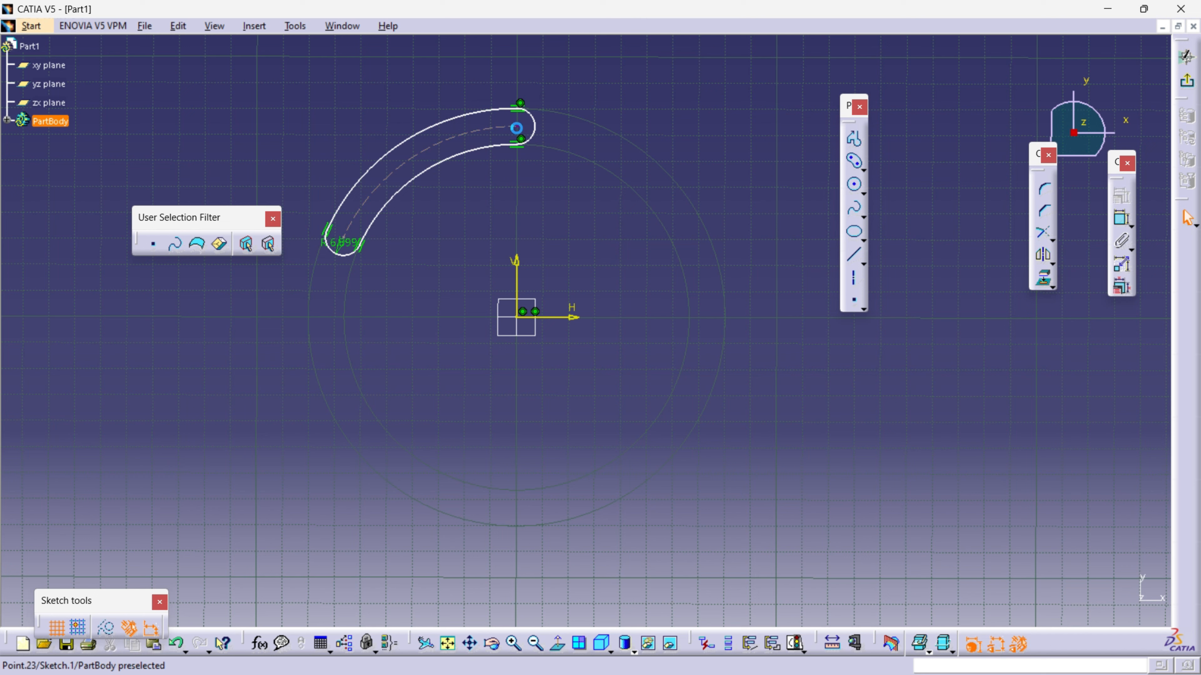
# Stretch the freed end of the curved slot clockwise around the origin so the slot arches over both sides of the V axis
pyautogui.moveTo(522, 135); pyautogui.dragTo(673, 218)
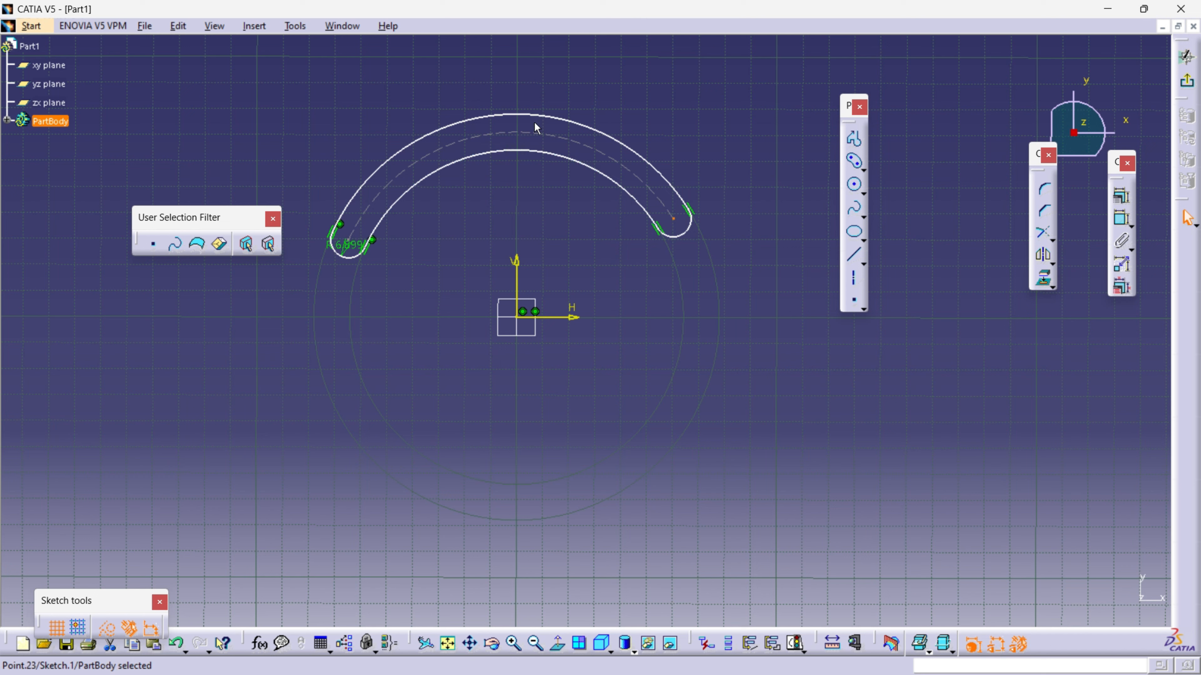
pyautogui.click(558, 227)
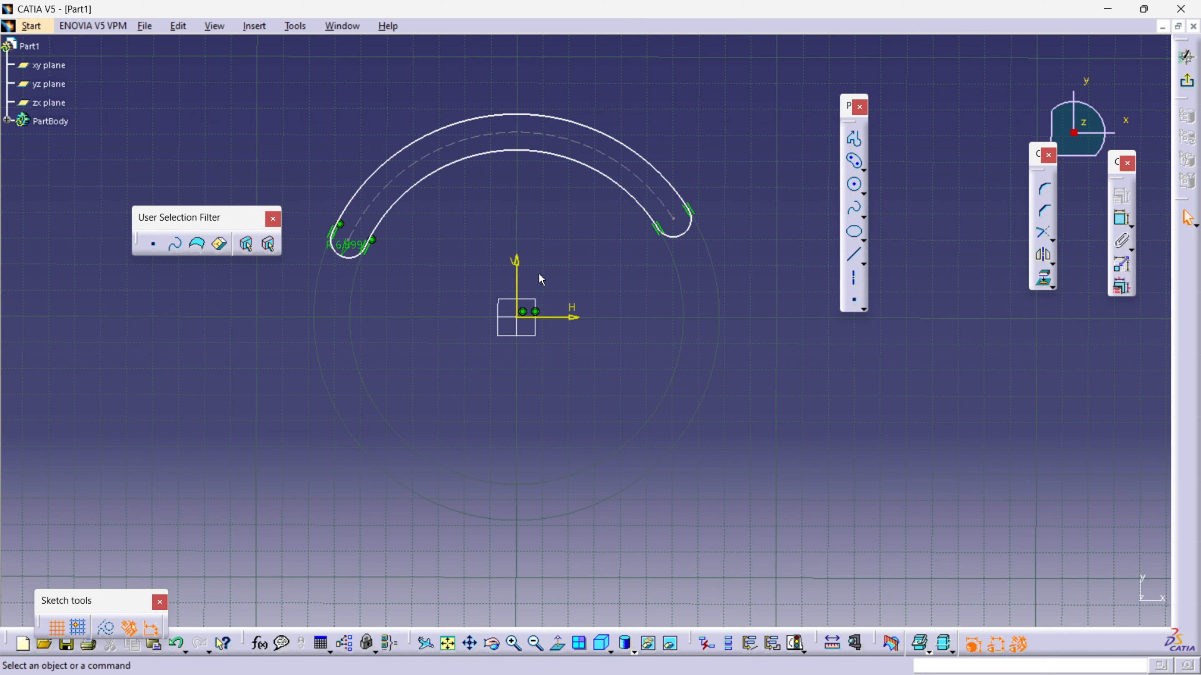
pyautogui.click(539, 315)
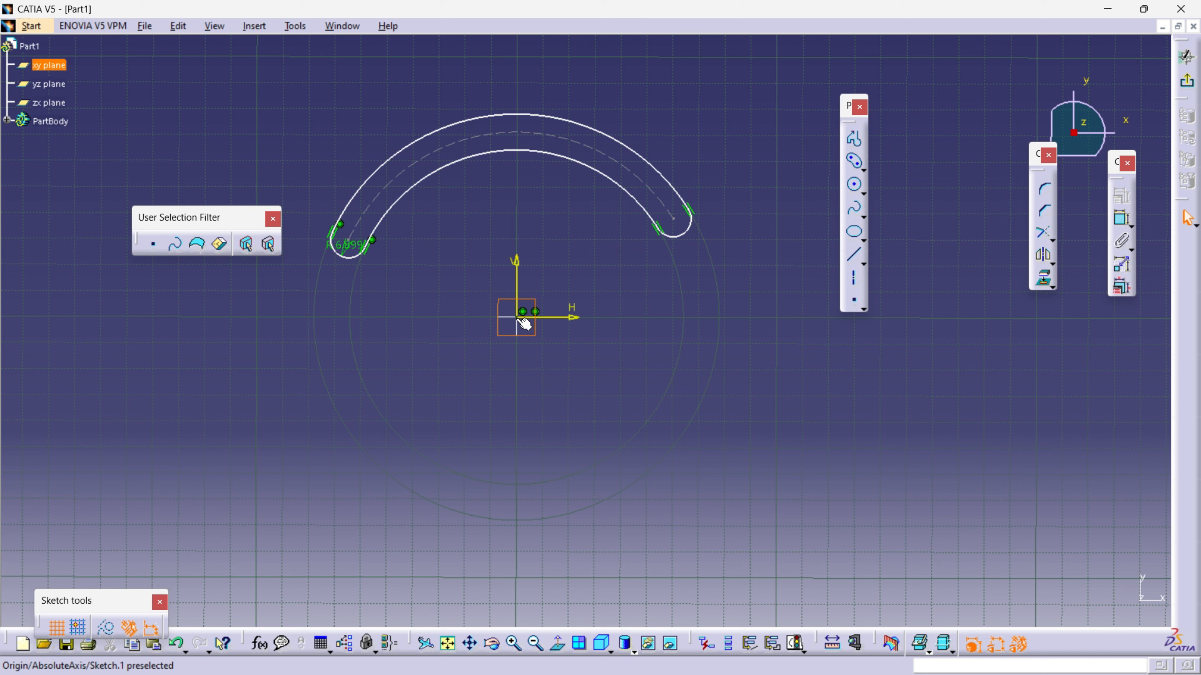
pyautogui.click(407, 242)
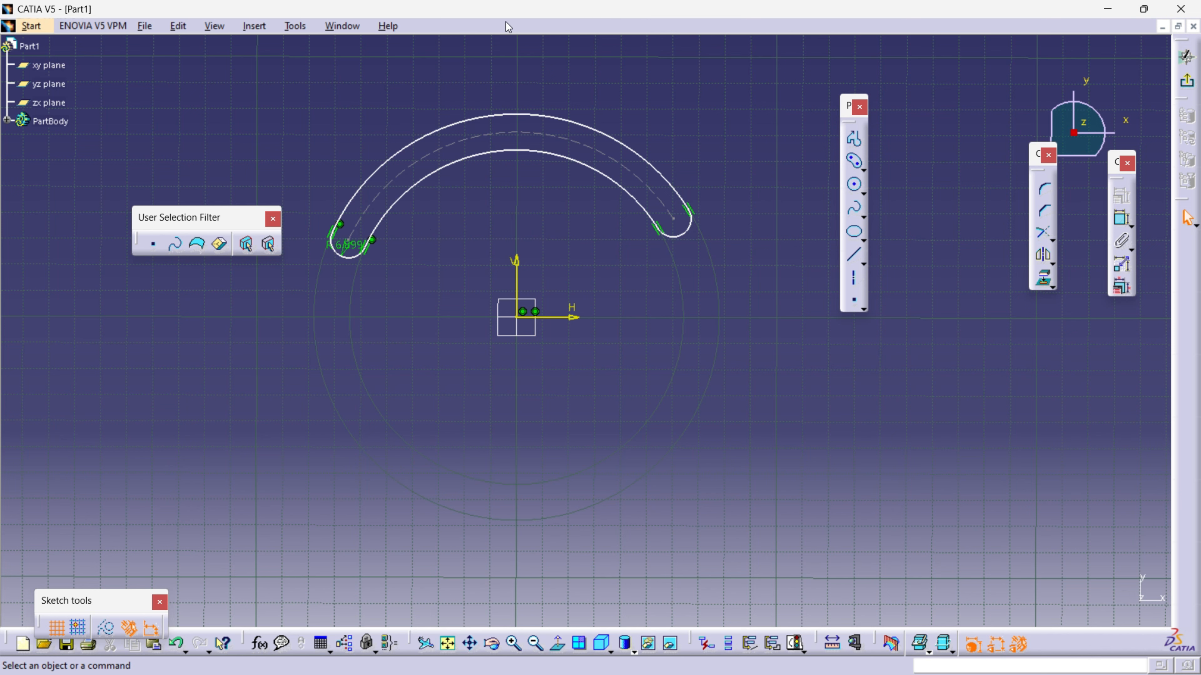
# Delete the whole curved slot together with its constraints from the sketch
pyautogui.moveTo(559, 120)
pyautogui.mouseDown(button='middle')
pyautogui.moveTo(676, 124)
pyautogui.moveTo(620, 113)
pyautogui.mouseUp(button='middle')
pyautogui.moveTo(364, 104)
pyautogui.mouseDown()
pyautogui.moveTo(737, 445)
pyautogui.moveTo(755, 482)
pyautogui.mouseUp()
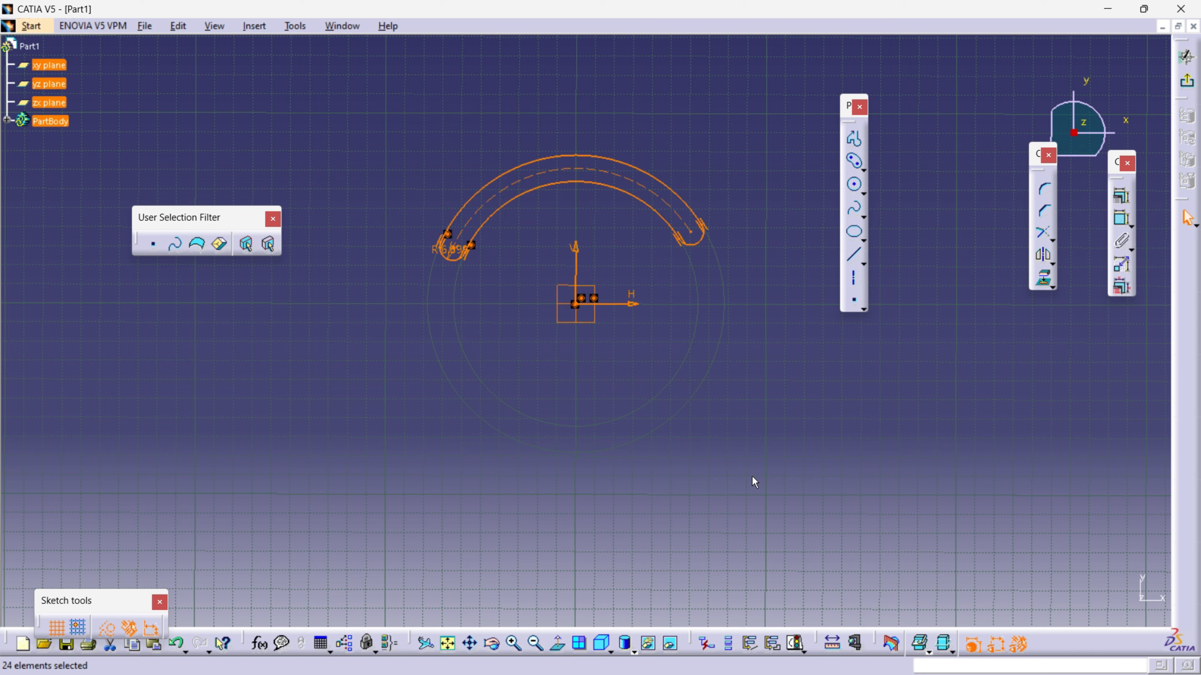
pyautogui.press('Delete')
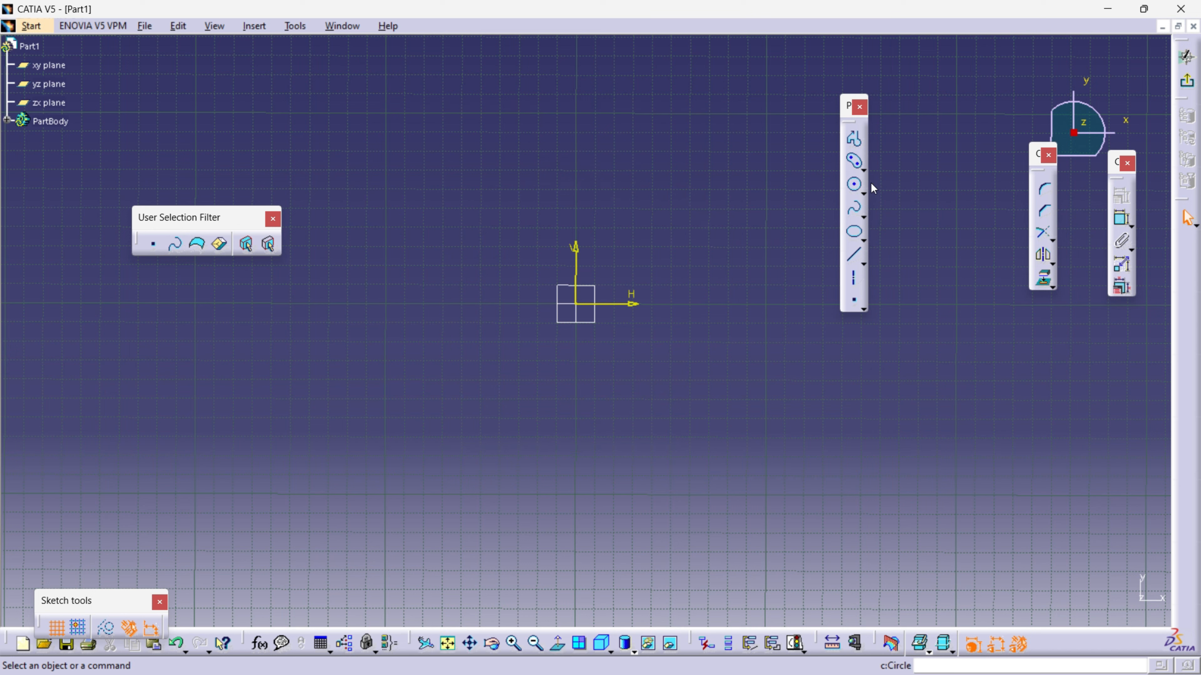
# Draw a Keyhole Profile from the origin to about 68 mm up the V axis, with a small radius about 14 mm and large radius about 24 mm
pyautogui.click(869, 166)
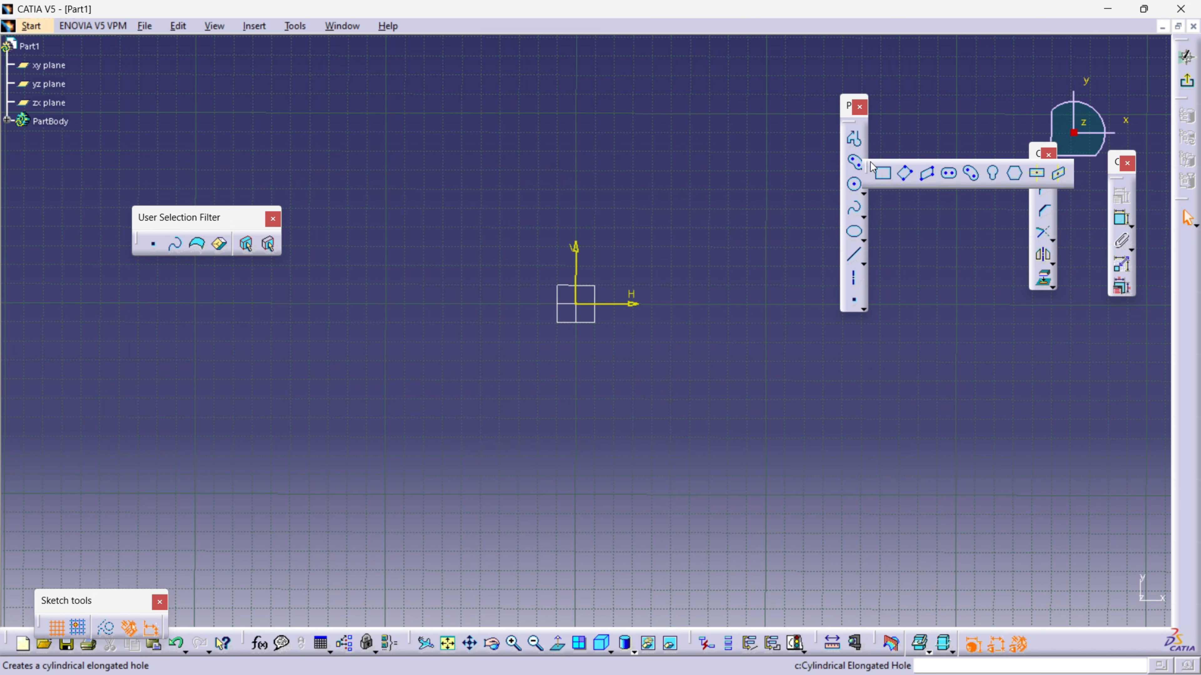
pyautogui.click(992, 172)
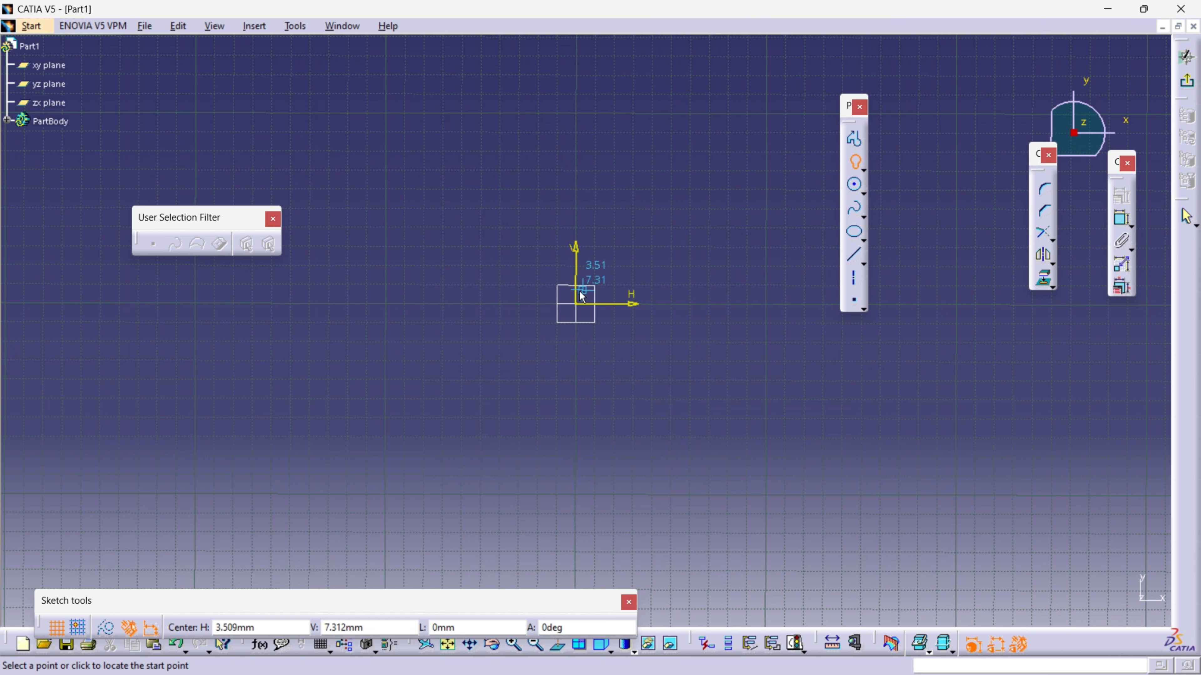
pyautogui.click(581, 308)
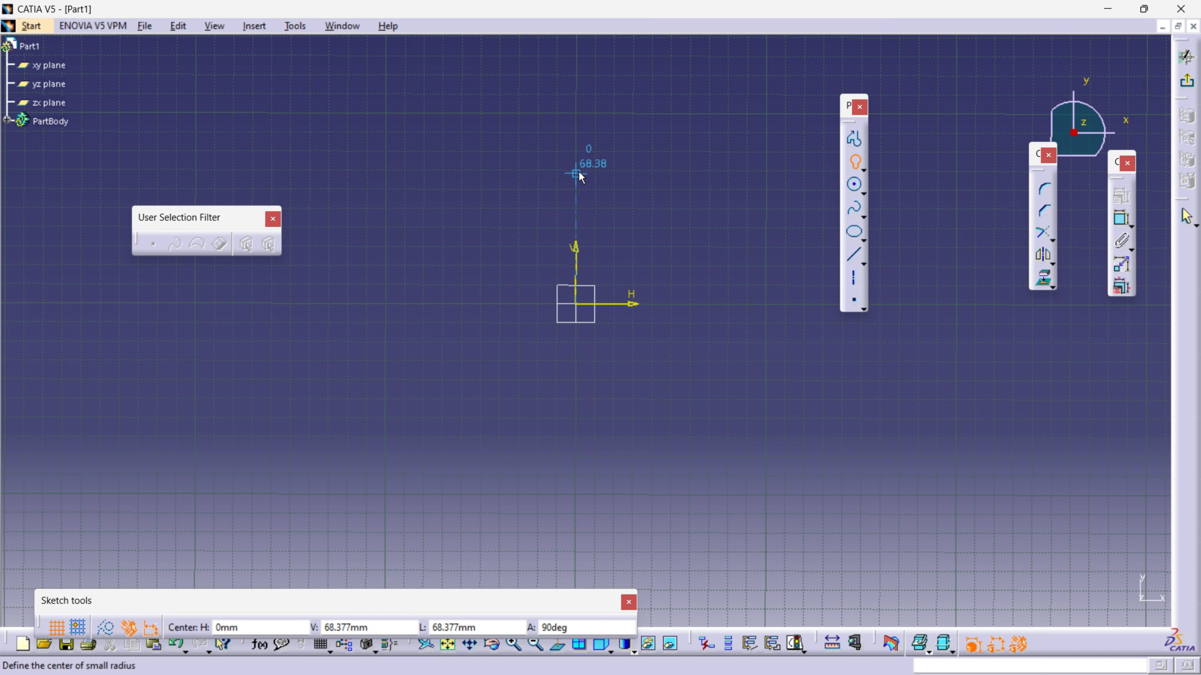
pyautogui.click(578, 174)
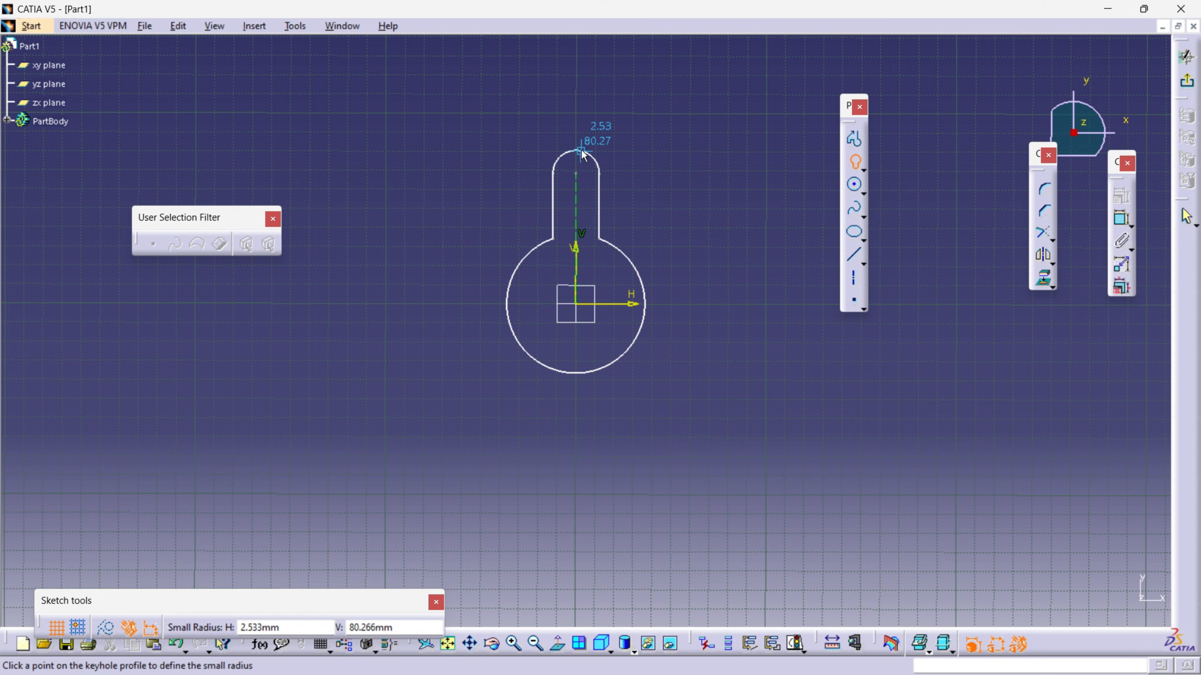
pyautogui.click(582, 152)
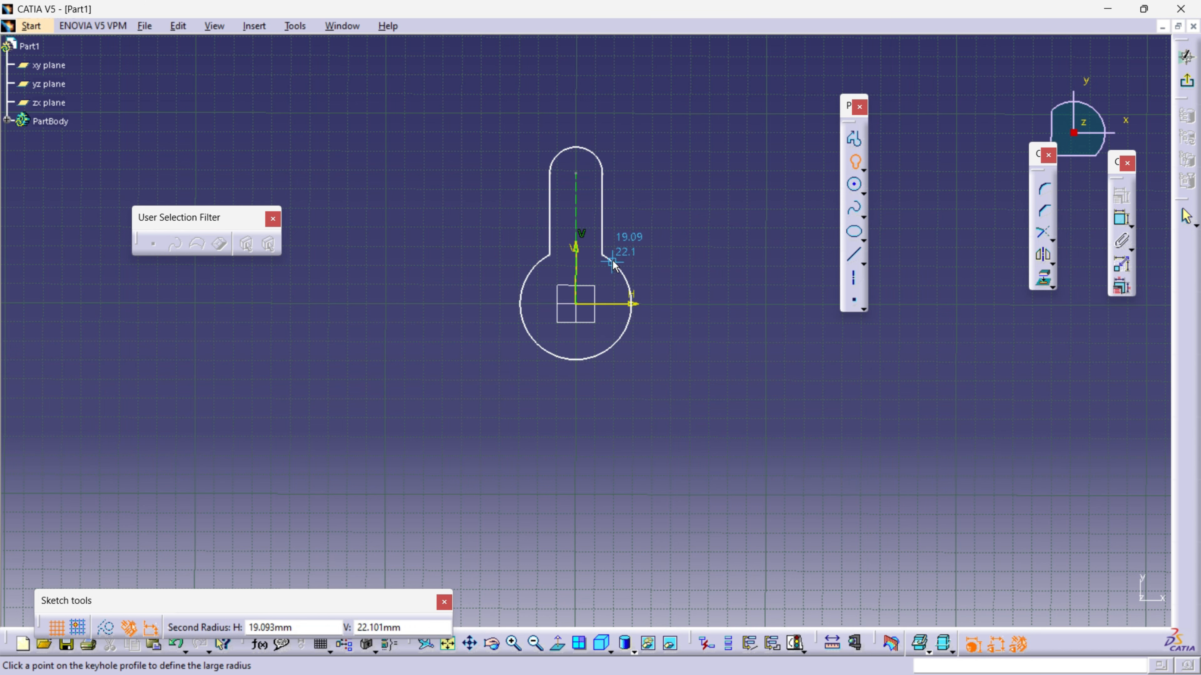
pyautogui.click(609, 275)
# Set the radius of the keyhole profile's large arc to 25 mm
pyautogui.moveTo(653, 231)
pyautogui.mouseDown(button='middle')
pyautogui.moveTo(633, 219)
pyautogui.moveTo(624, 182)
pyautogui.mouseUp(button='middle')
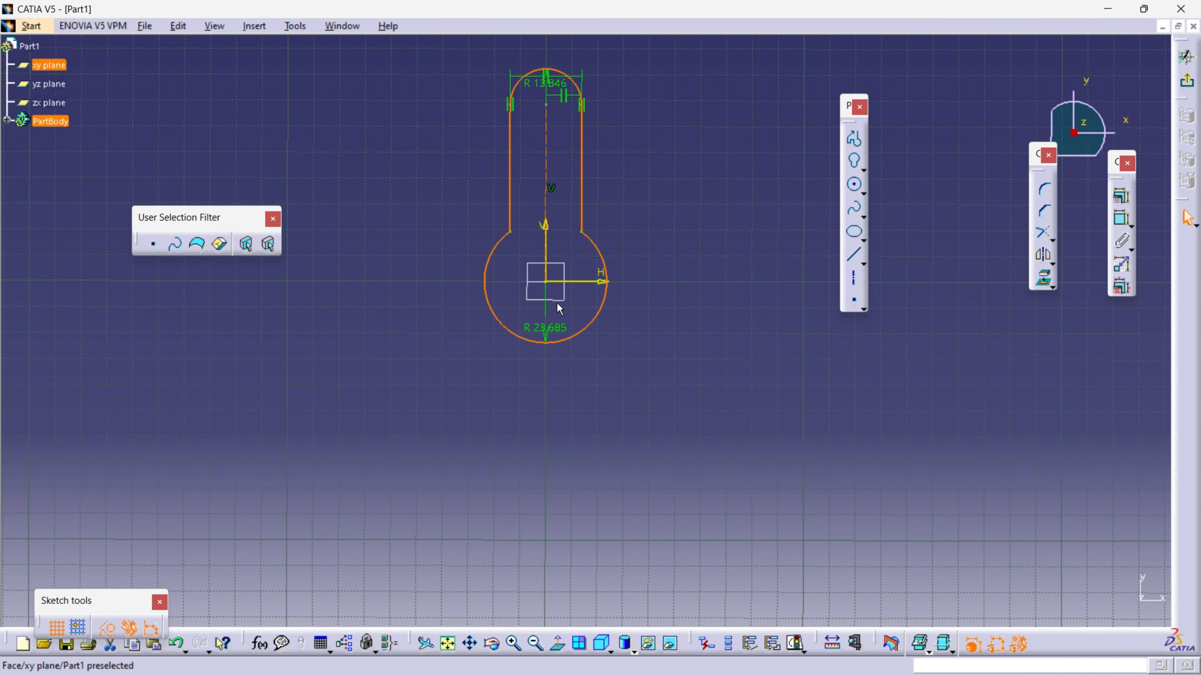
pyautogui.doubleClick(551, 334)
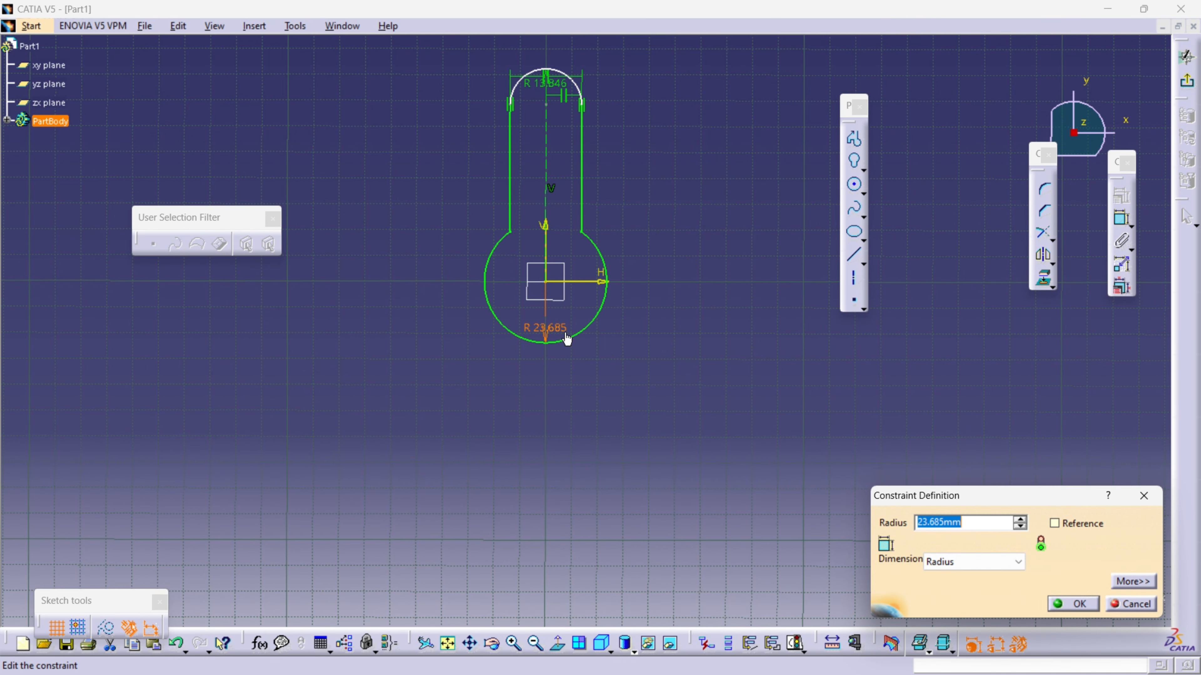
pyautogui.write('122')
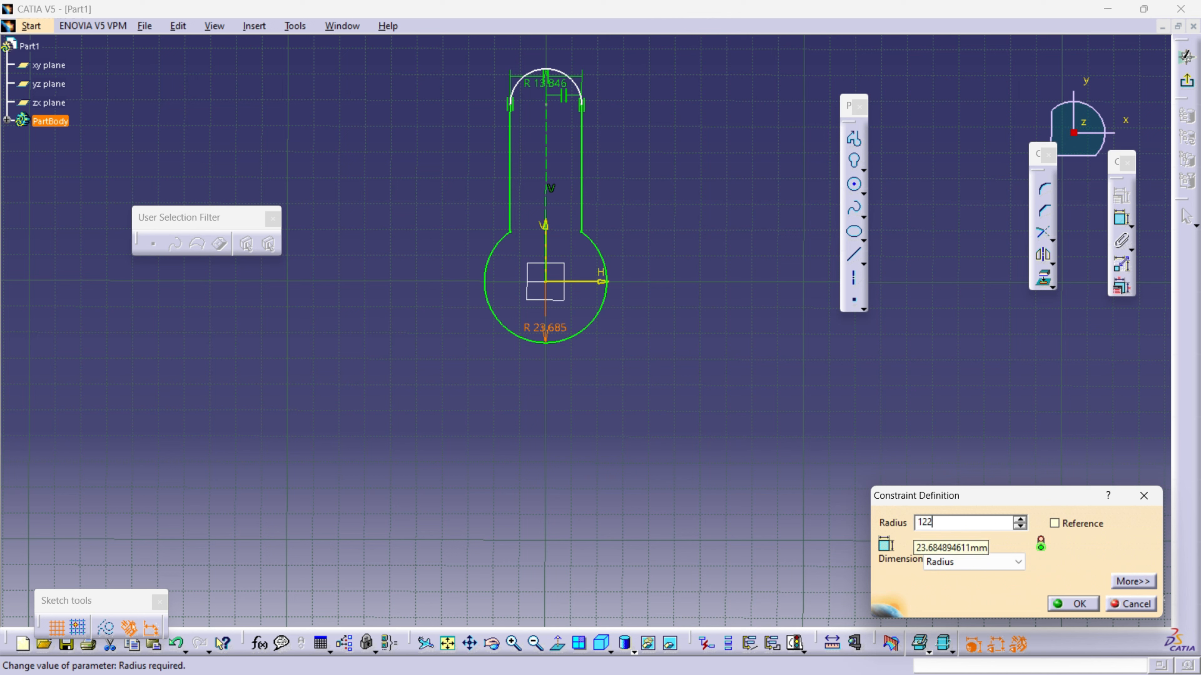
pyautogui.press('BackSpace')
pyautogui.press('BackSpace')
pyautogui.press('BackSpace')
pyautogui.click(1074, 604)
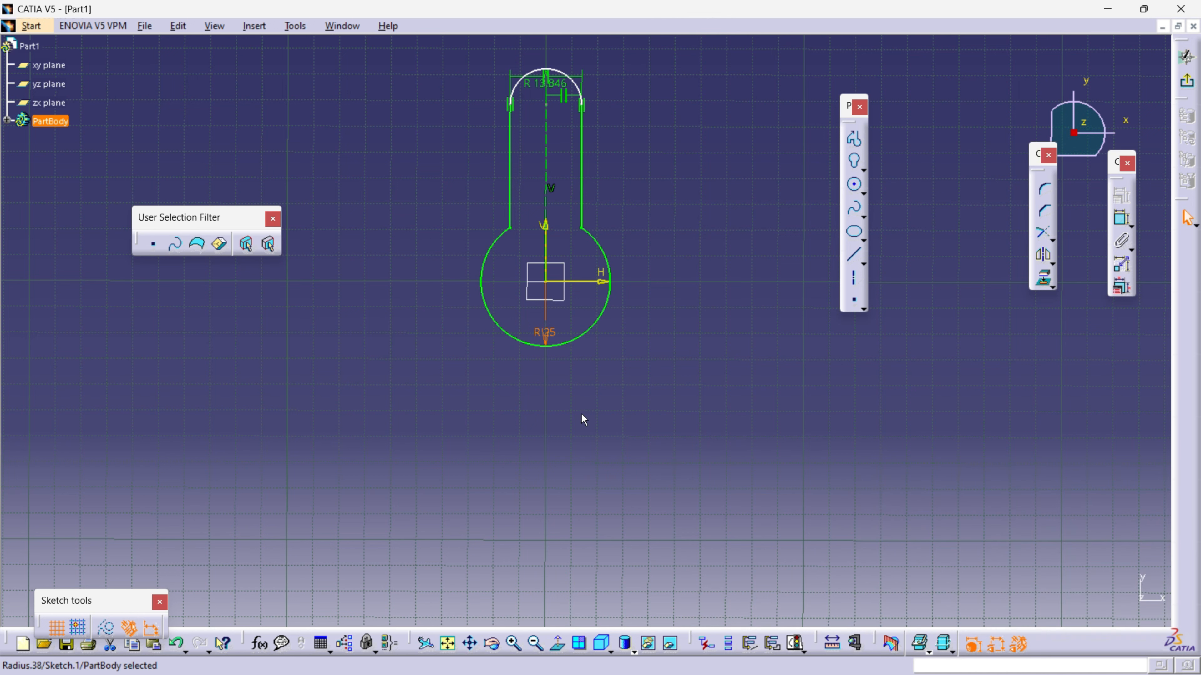
pyautogui.click(652, 152)
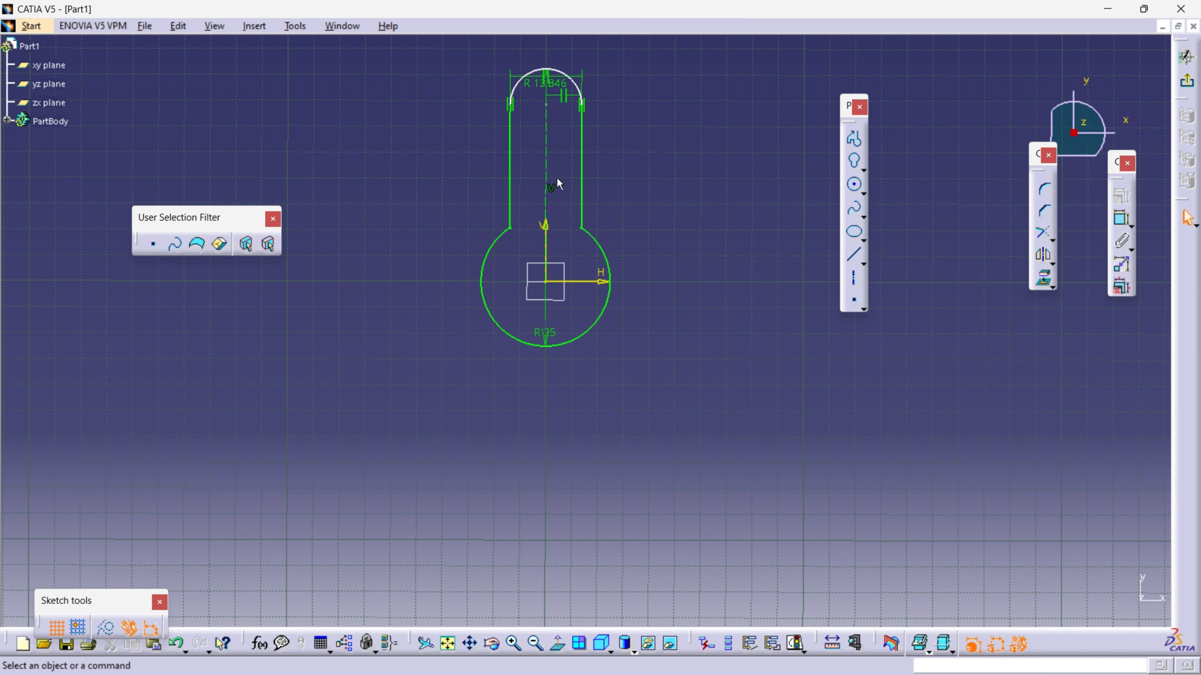
# Delete the whole keyhole profile together with its dimensions and constraints from the sketch
pyautogui.moveTo(559, 113); pyautogui.dragTo(564, 189, button='middle')
pyautogui.click(567, 172)
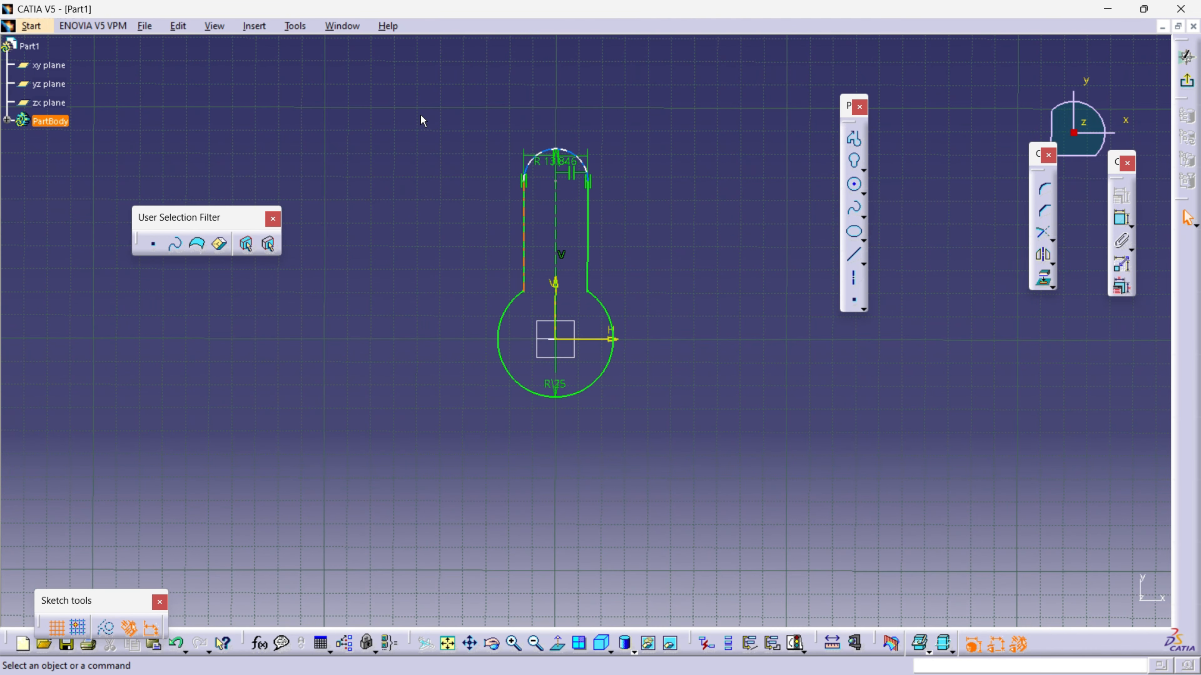
pyautogui.moveTo(417, 117)
pyautogui.mouseDown()
pyautogui.moveTo(689, 370)
pyautogui.moveTo(675, 417)
pyautogui.mouseUp()
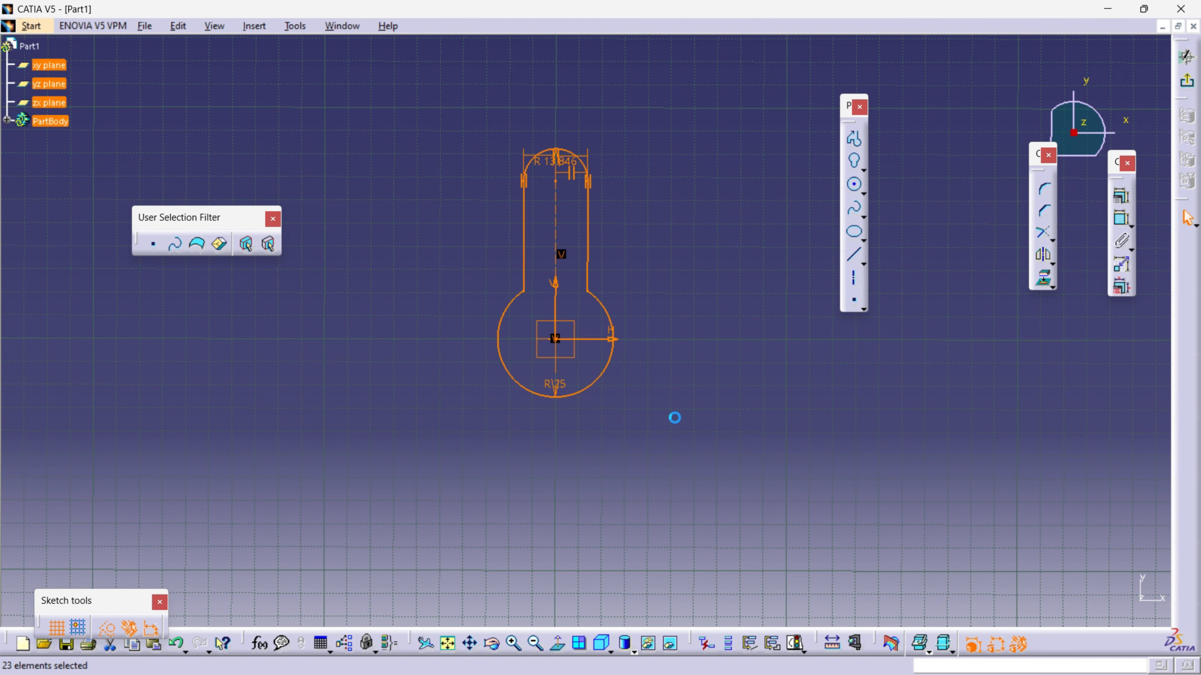
pyautogui.press('Delete')
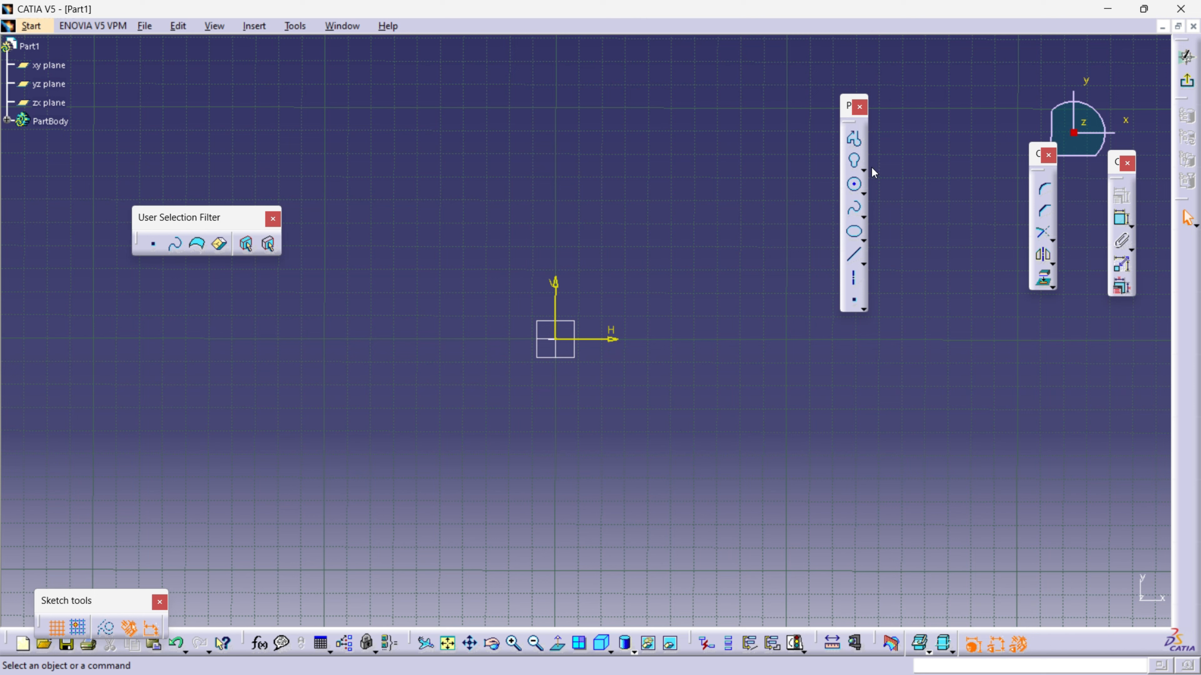
# Draw a Hexagon centred on the origin, with its defining point on the H axis to the left of the origin
pyautogui.click(863, 171)
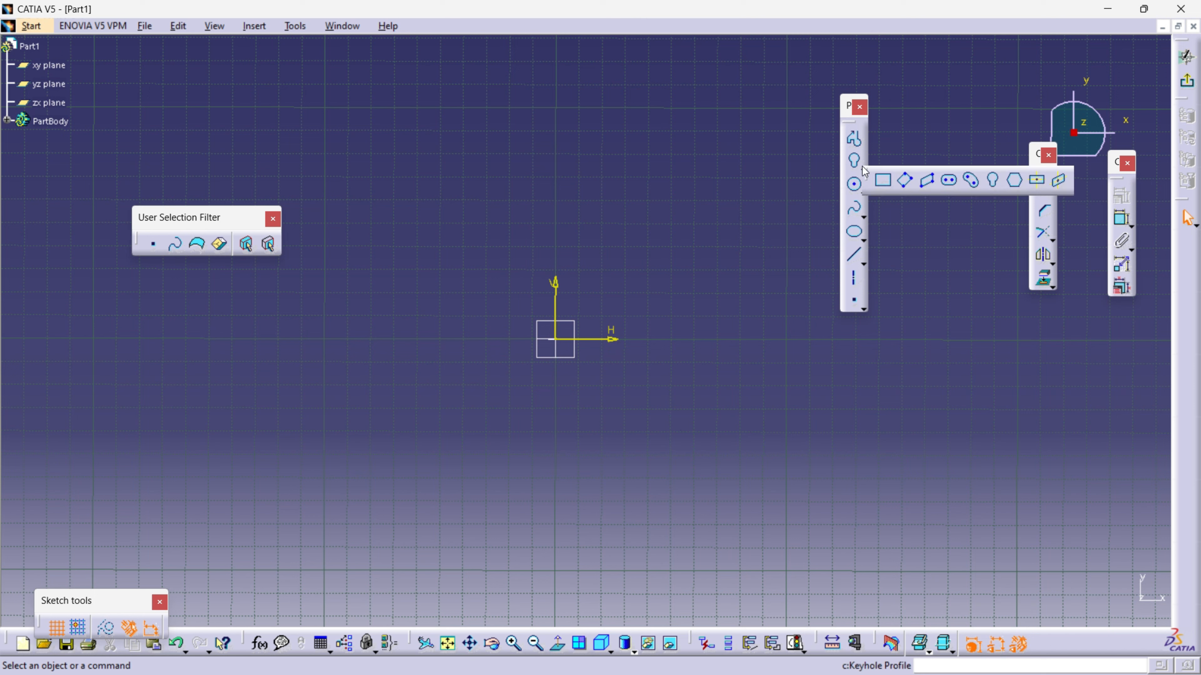
pyautogui.click(1015, 181)
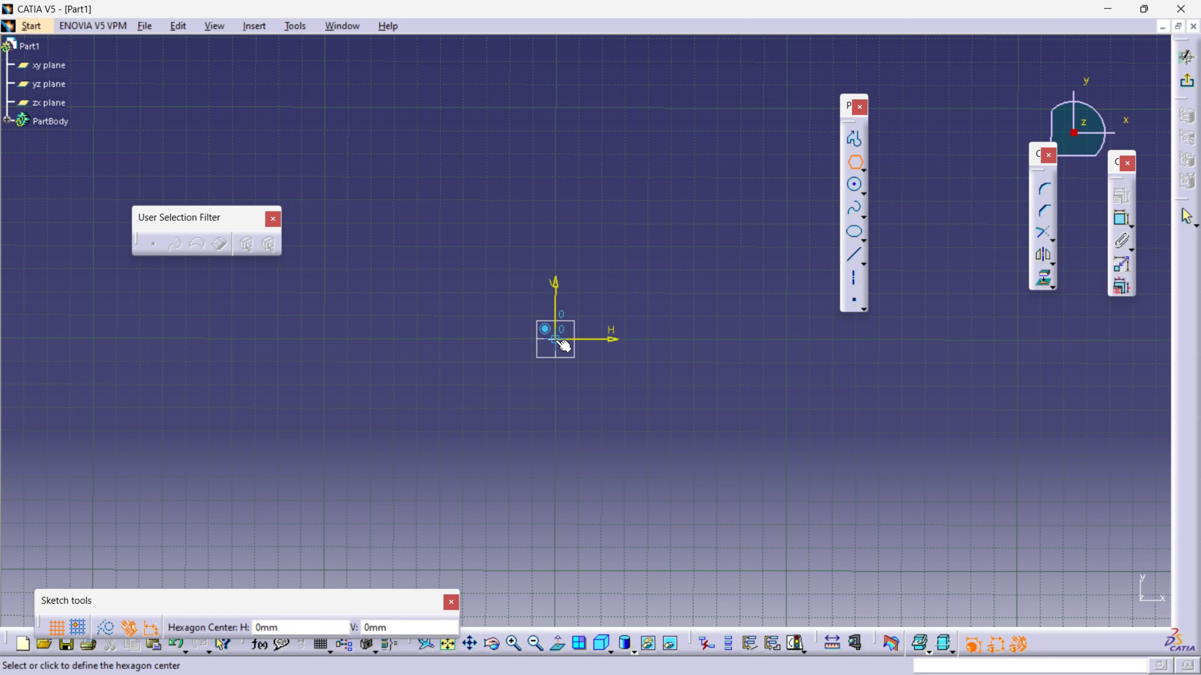
pyautogui.click(556, 339)
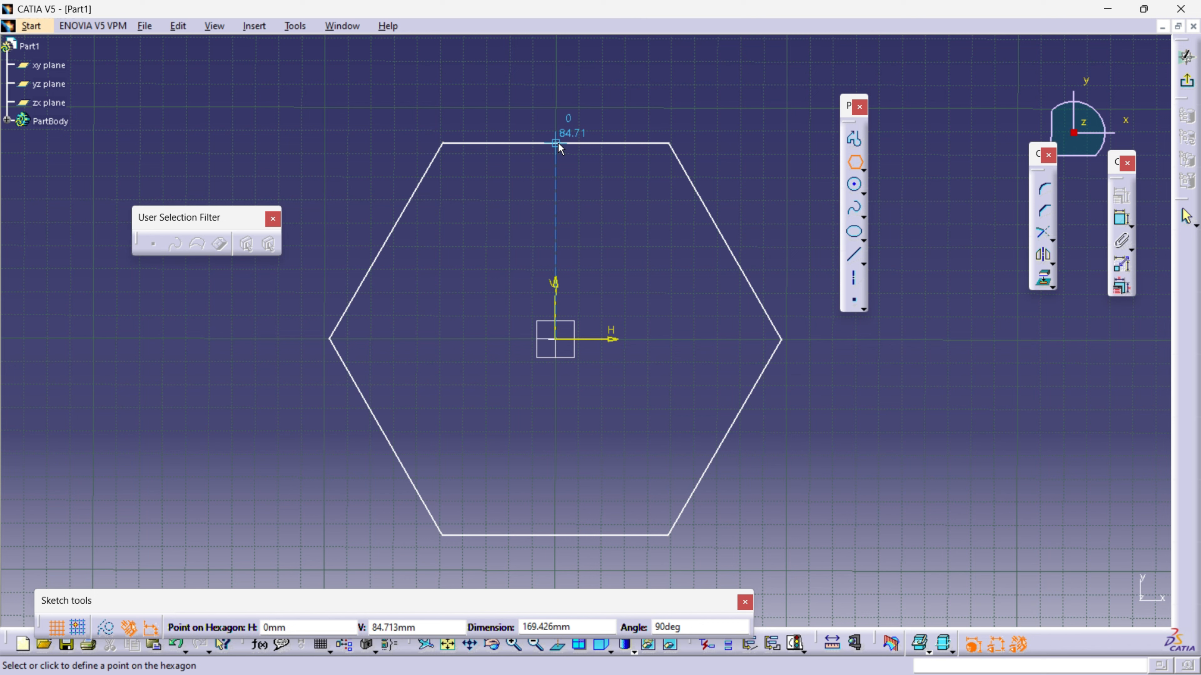
pyautogui.click(367, 339)
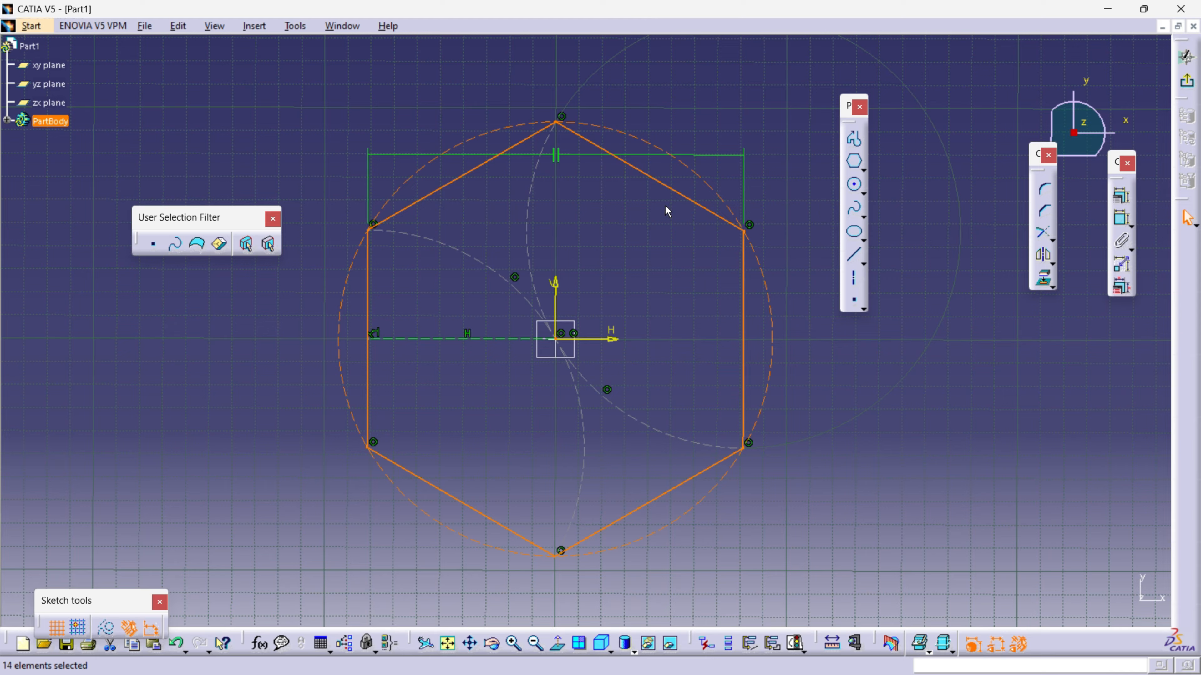
pyautogui.moveTo(666, 204); pyautogui.dragTo(614, 233, button='middle')
pyautogui.click(688, 110)
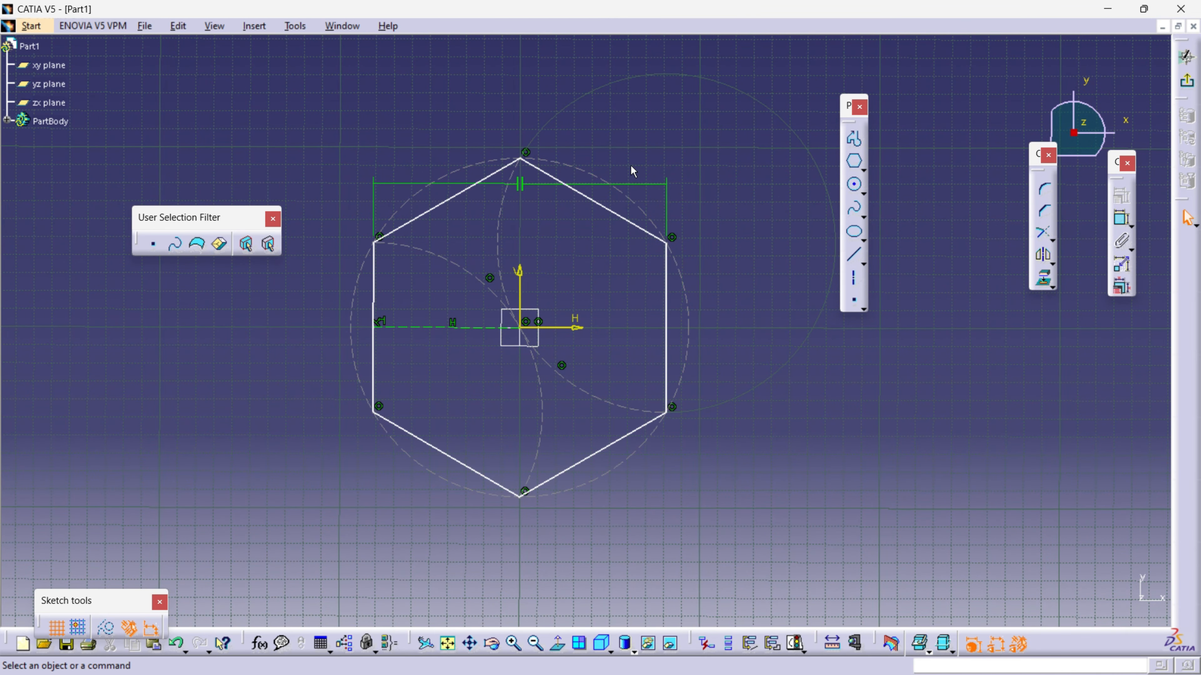
# Delete the whole hexagon together with its construction circles and constraints from the sketch
pyautogui.scroll(1, 570, 139)
pyautogui.moveTo(564, 135)
pyautogui.mouseDown(button='middle')
pyautogui.moveTo(663, 148)
pyautogui.moveTo(664, 172)
pyautogui.mouseUp(button='middle')
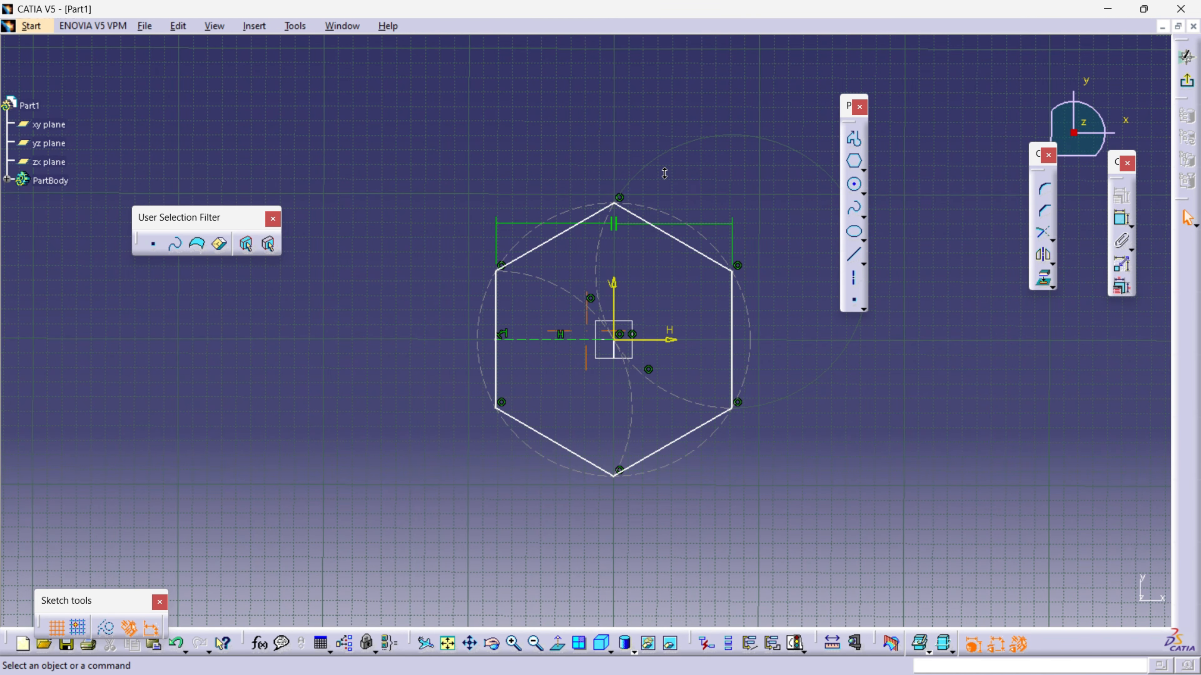
pyautogui.moveTo(401, 131); pyautogui.dragTo(781, 511)
pyautogui.press('Delete')
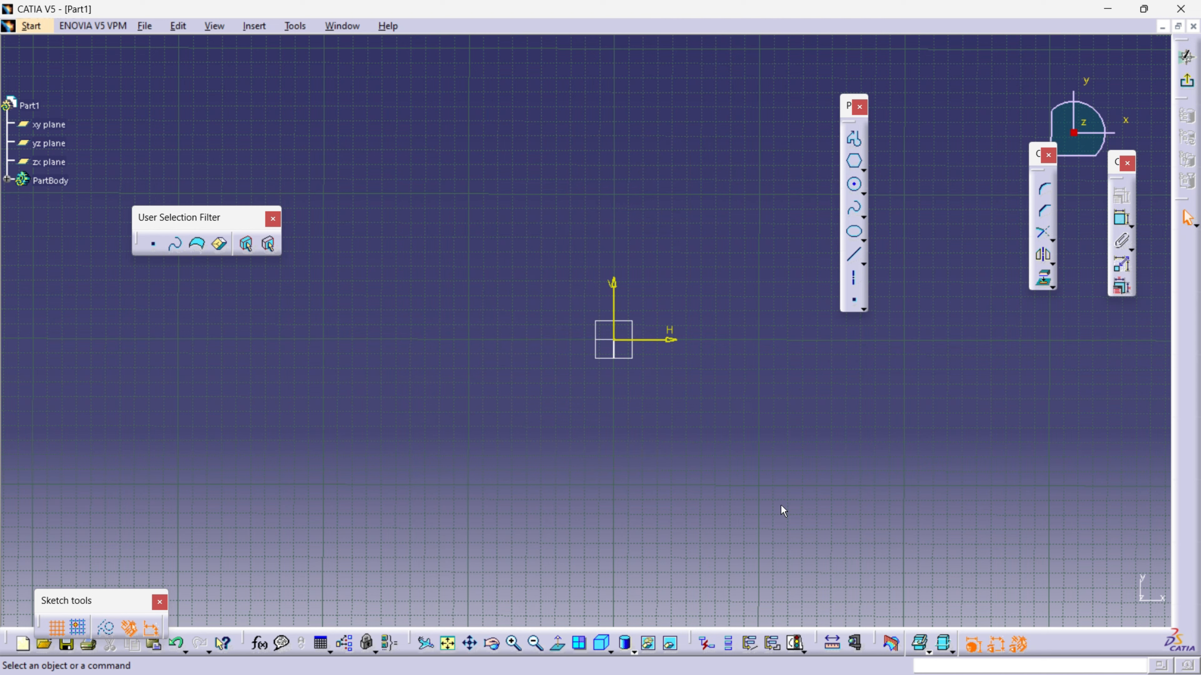
pyautogui.click(863, 166)
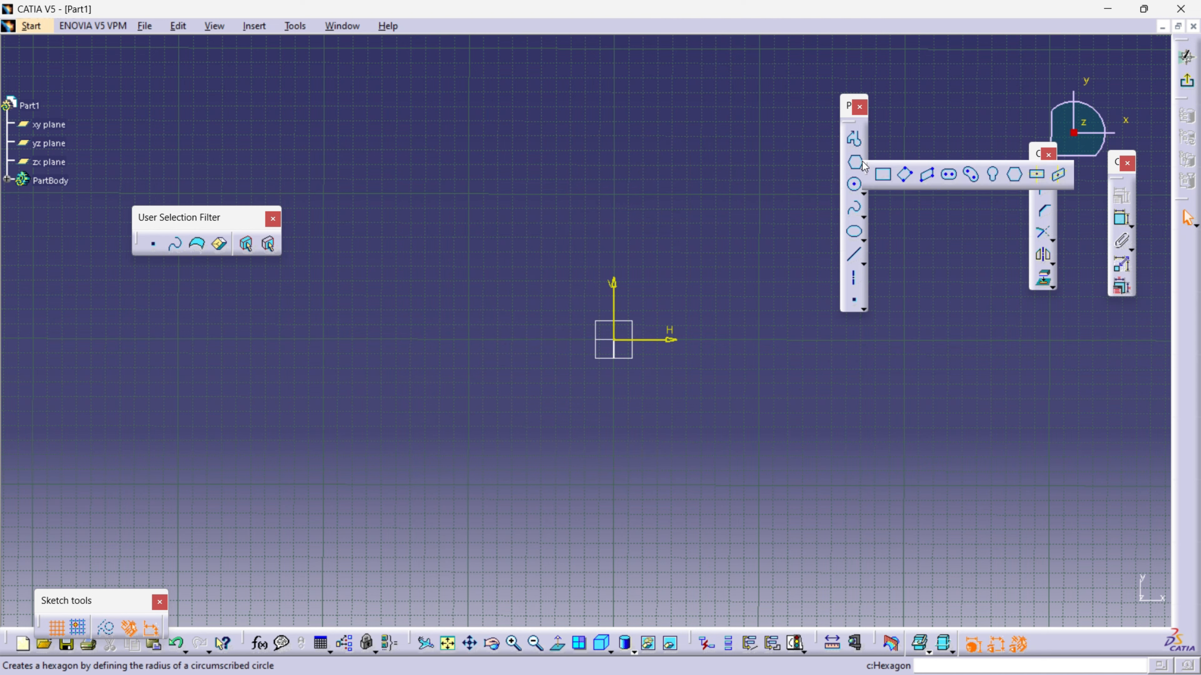
pyautogui.click(1040, 173)
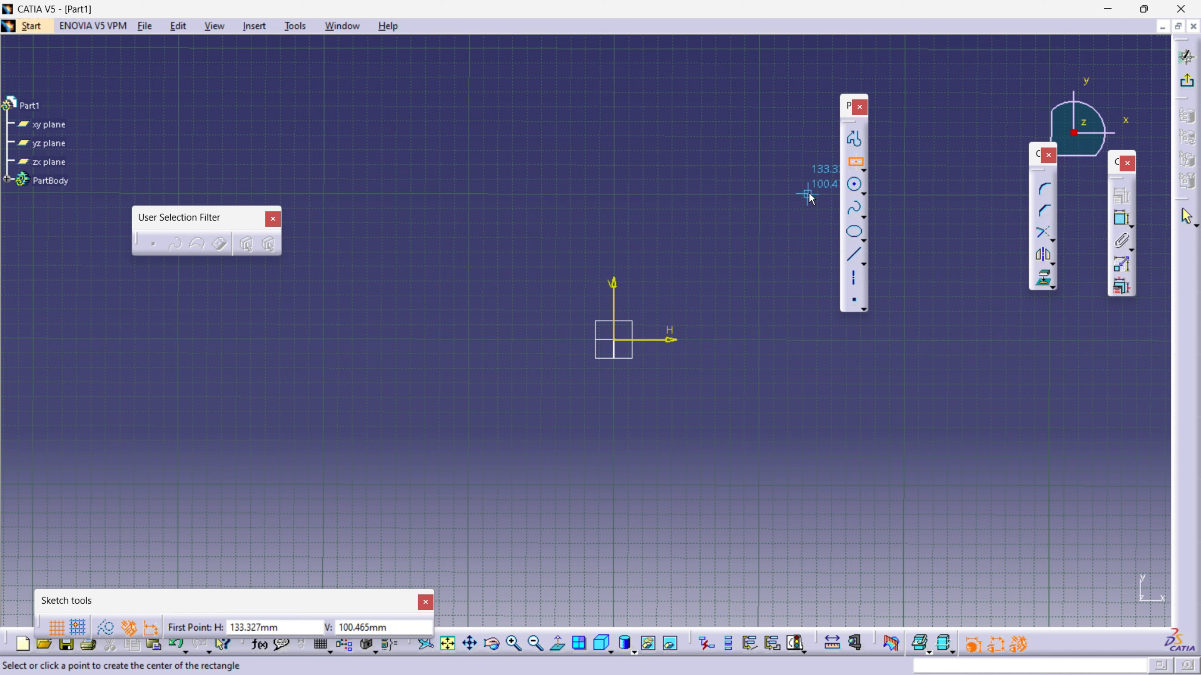
pyautogui.click(855, 162)
# Draw a two-point Rectangle about 170 mm wide and 95 mm high above the origin, and delete it again
pyautogui.click(862, 166)
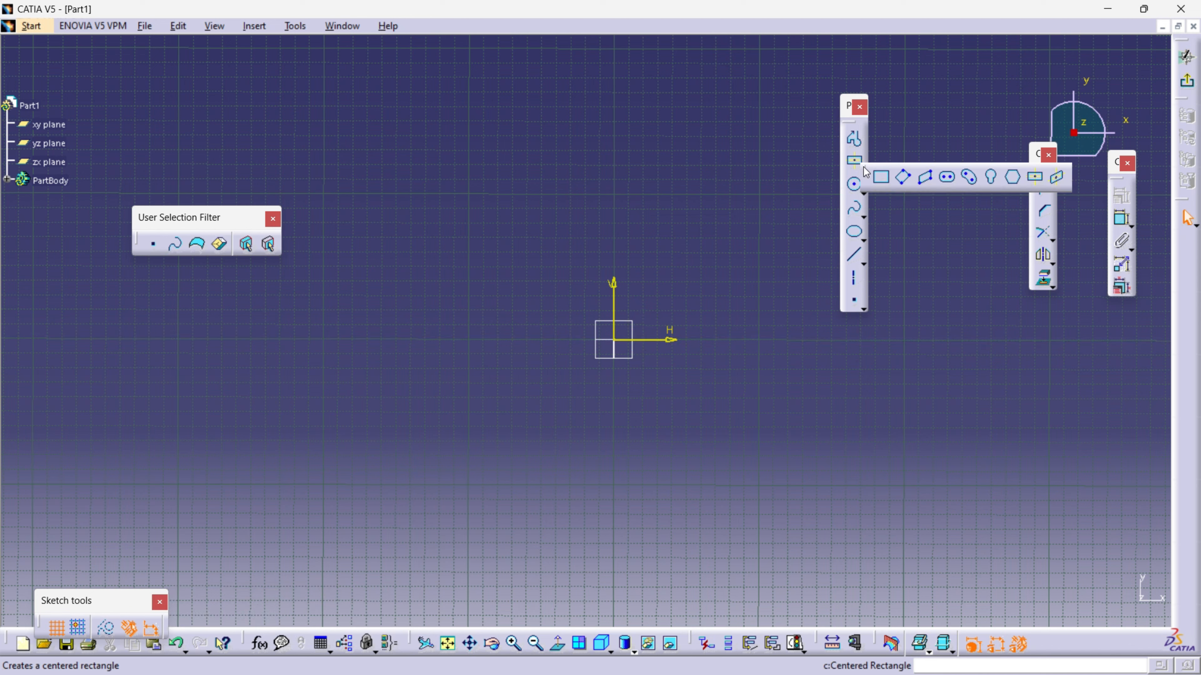
pyautogui.click(879, 174)
pyautogui.click(454, 141)
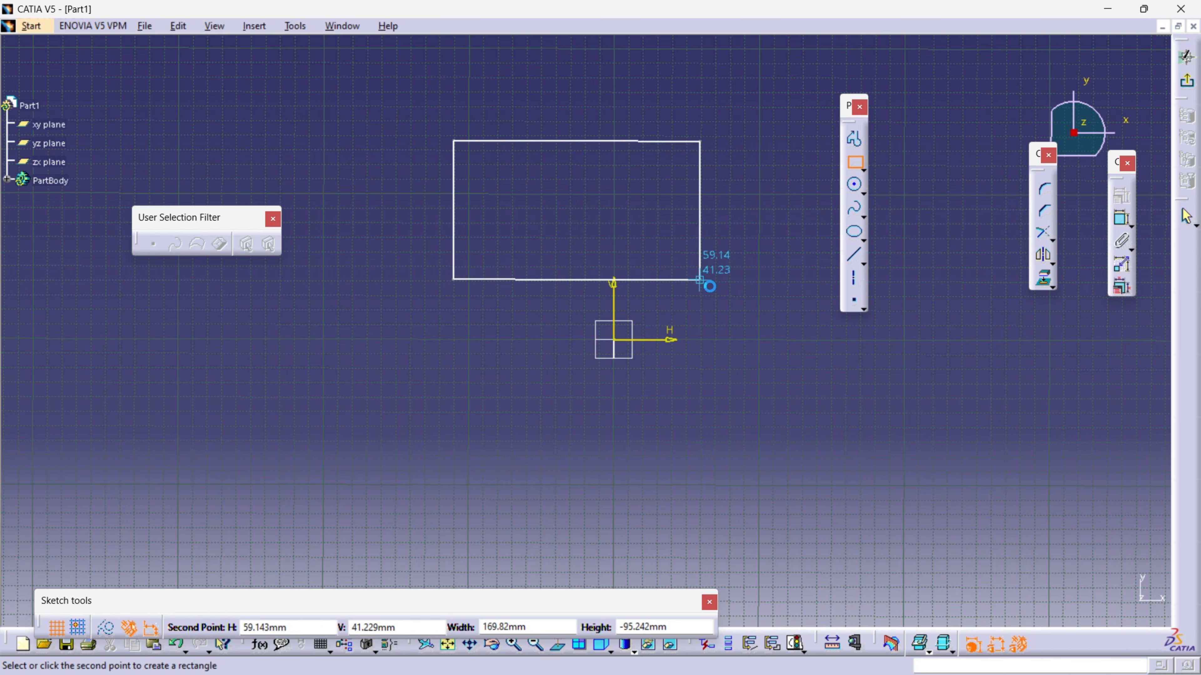
pyautogui.click(700, 279)
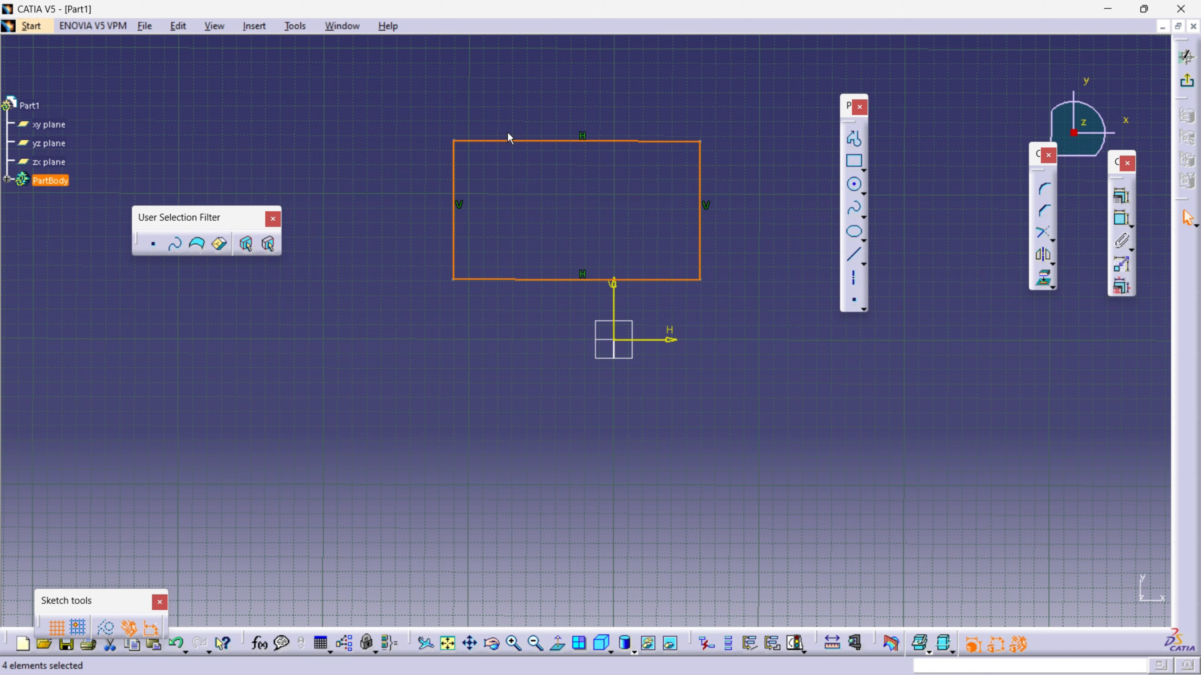
pyautogui.press('Delete')
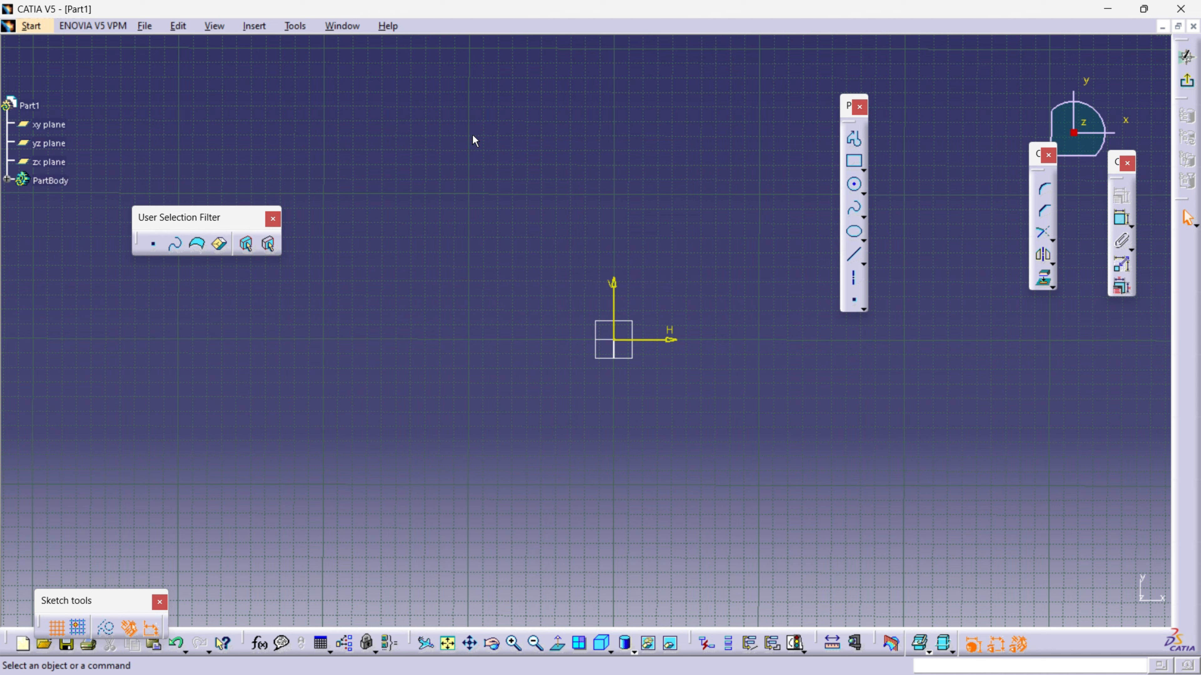
# Draw a Centered Rectangle with its centre near the V axis above the origin, and delete it with its constraints
pyautogui.click(854, 161)
pyautogui.click(864, 168)
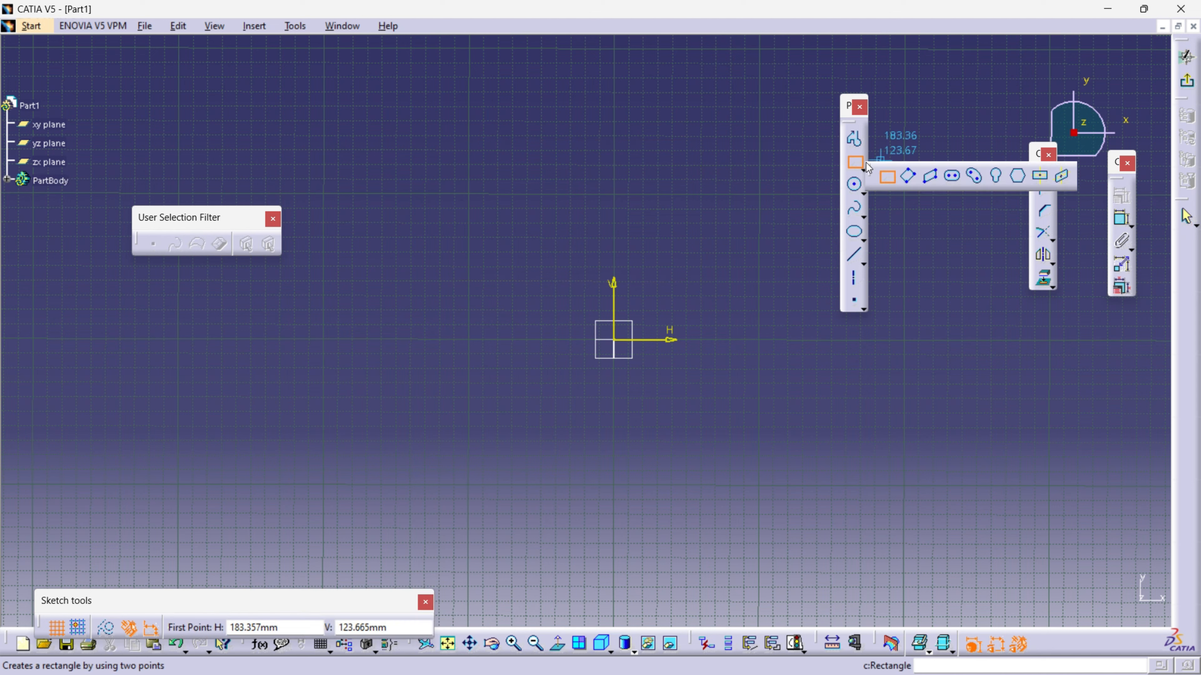
pyautogui.click(1042, 177)
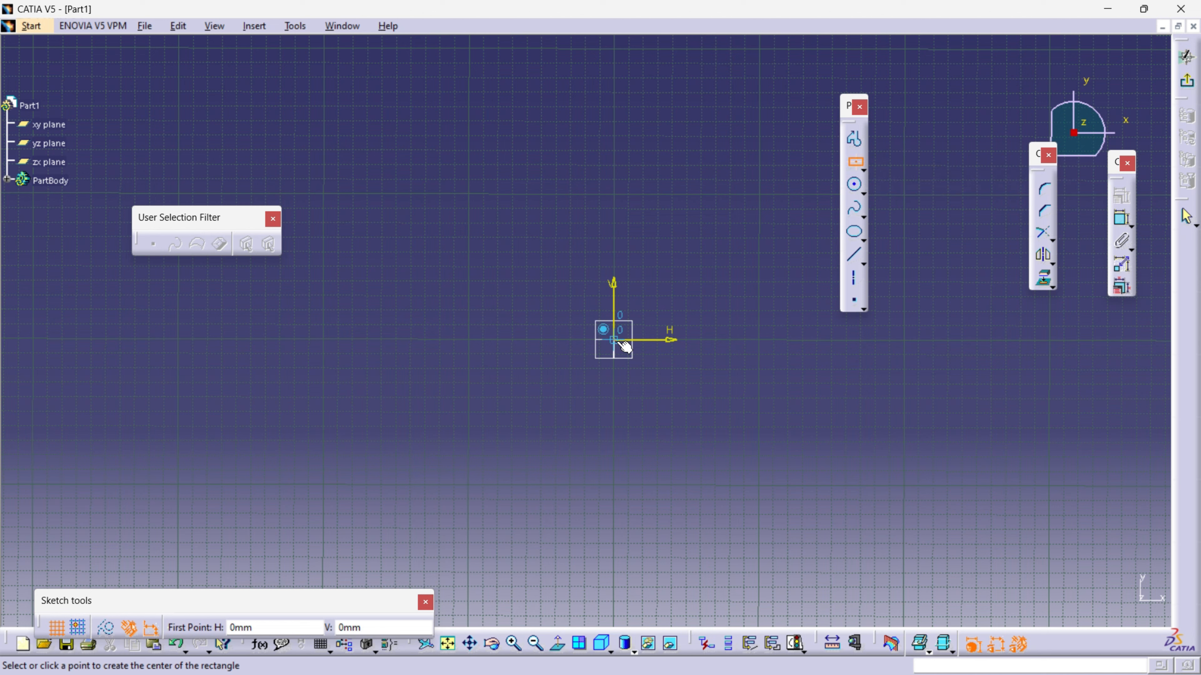
pyautogui.click(616, 230)
pyautogui.click(469, 139)
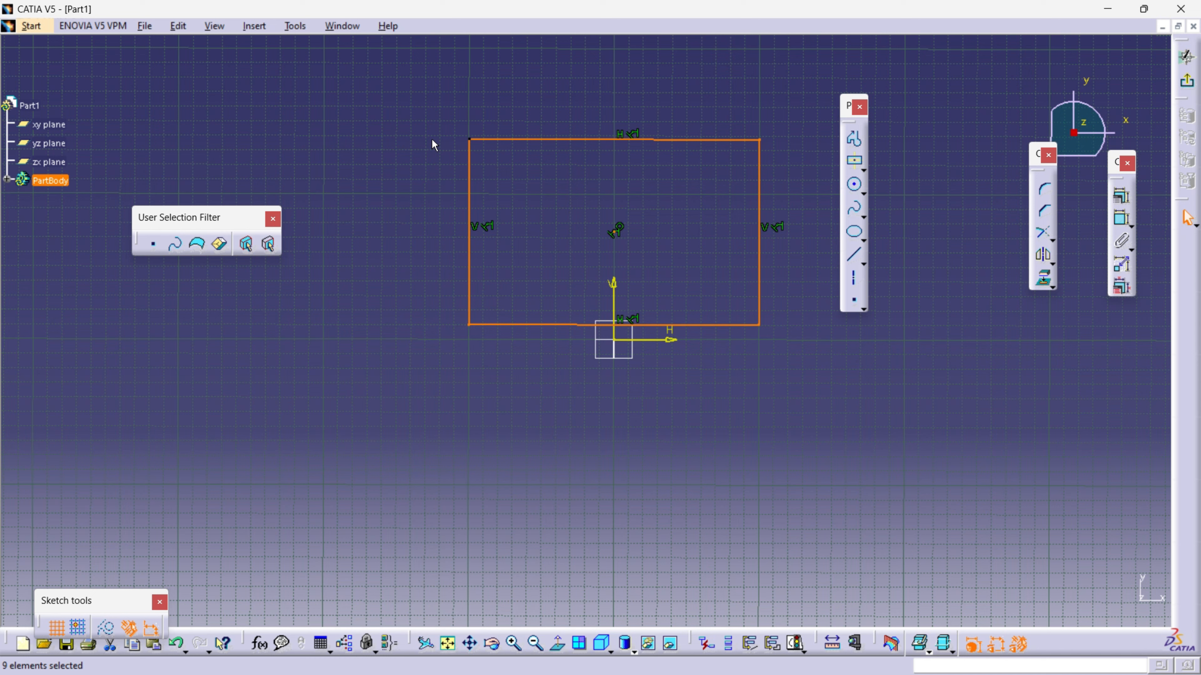
pyautogui.press('Delete')
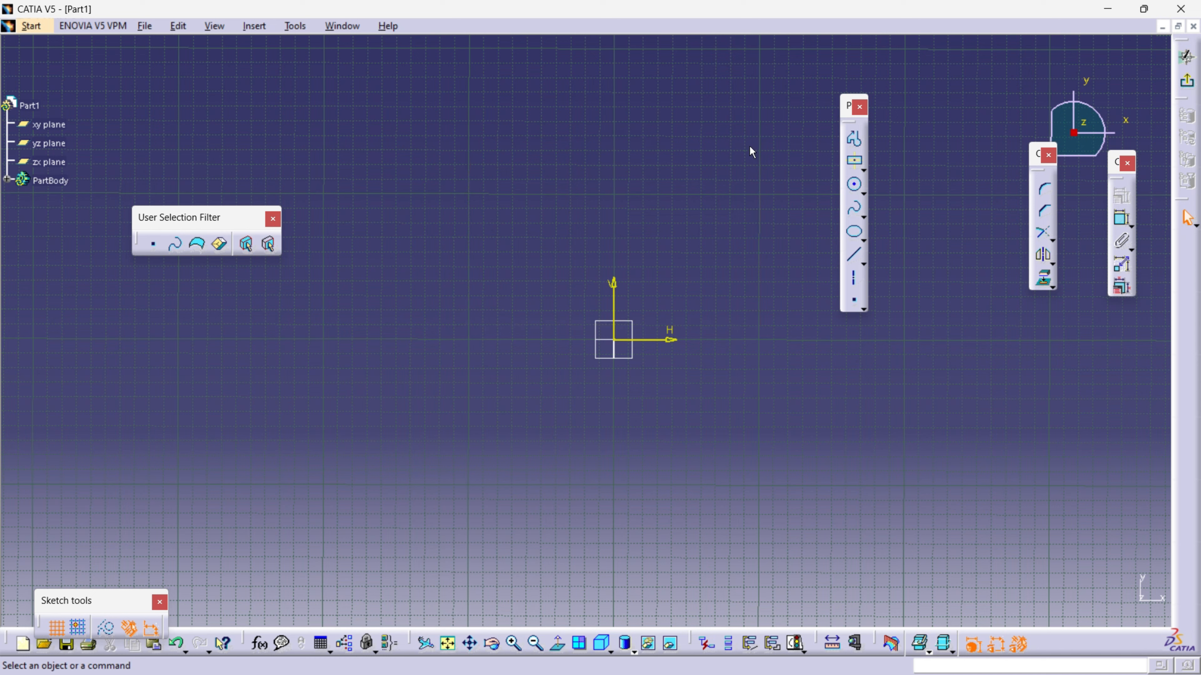
# Try to draw a Centered Parallelogram using the V axis as its first reference line
pyautogui.click(862, 168)
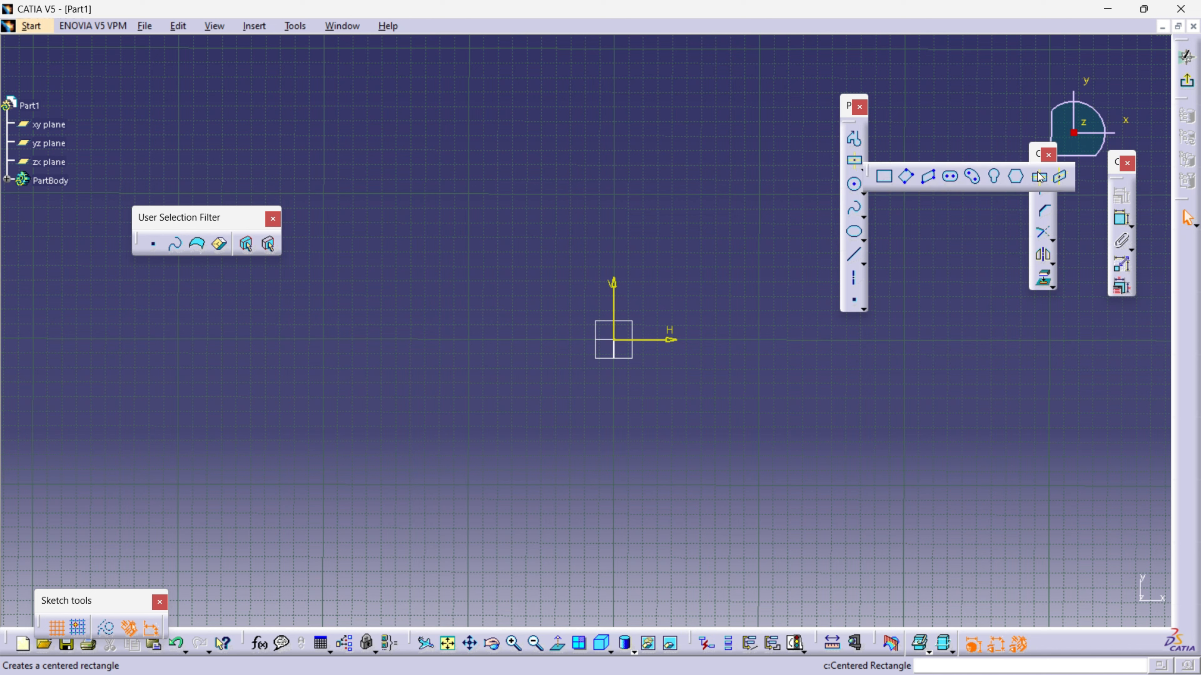
pyautogui.click(1054, 180)
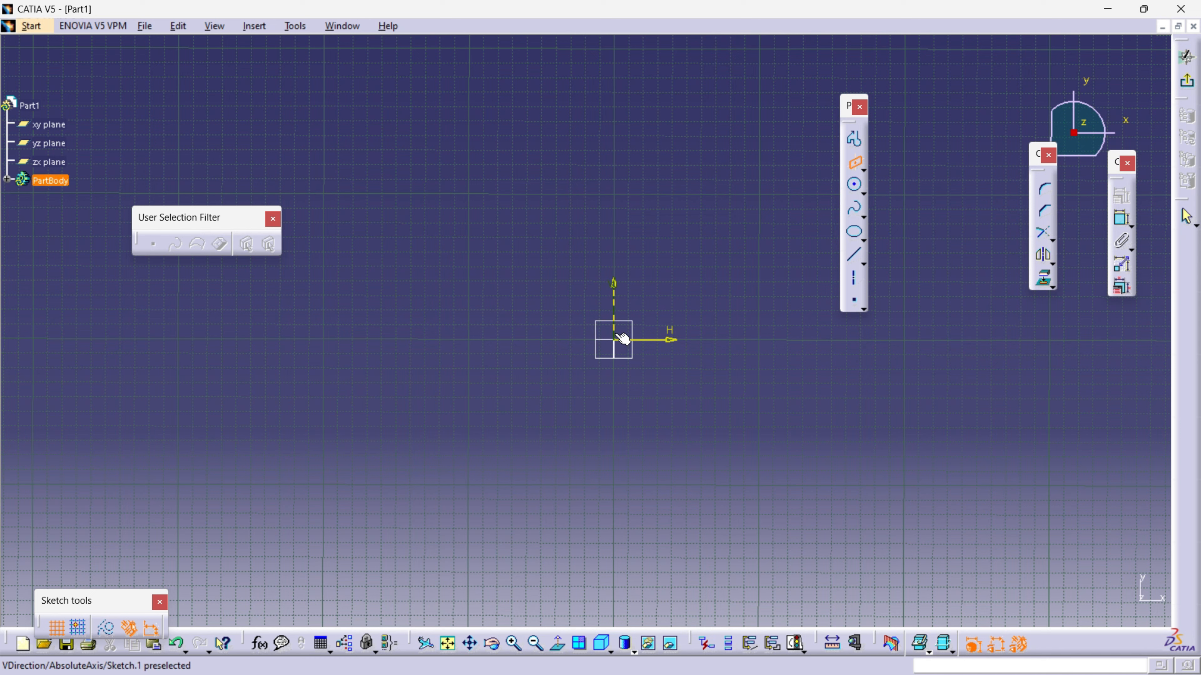
pyautogui.click(620, 291)
pyautogui.click(864, 168)
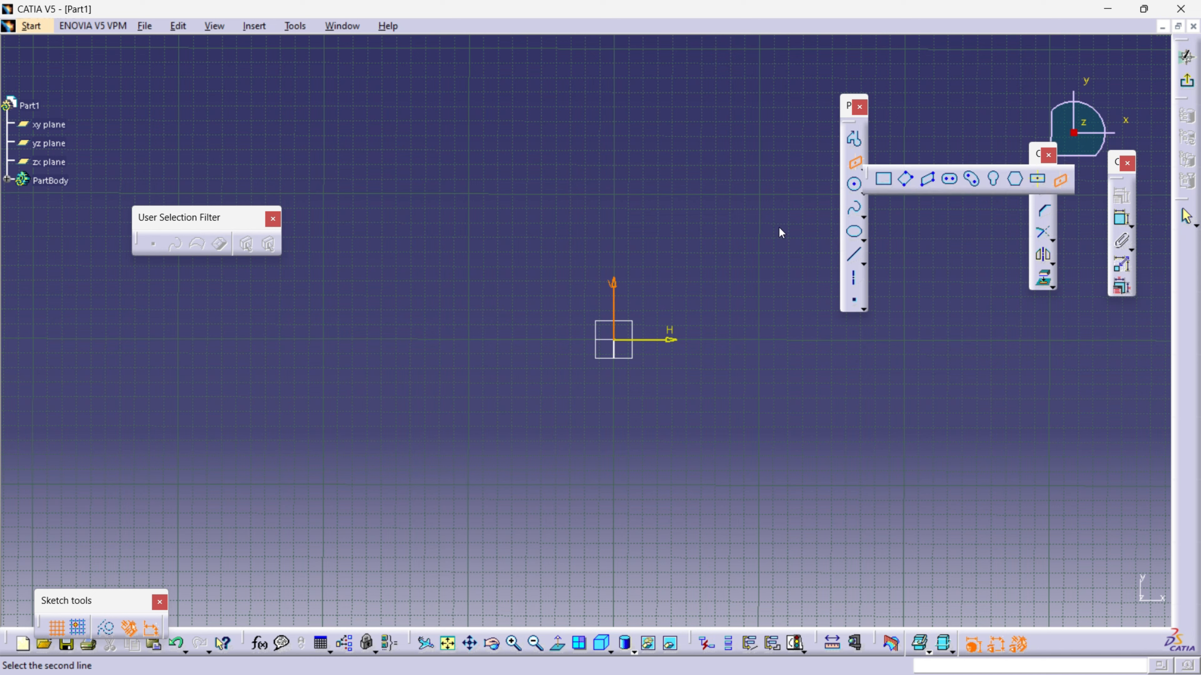
pyautogui.click(614, 332)
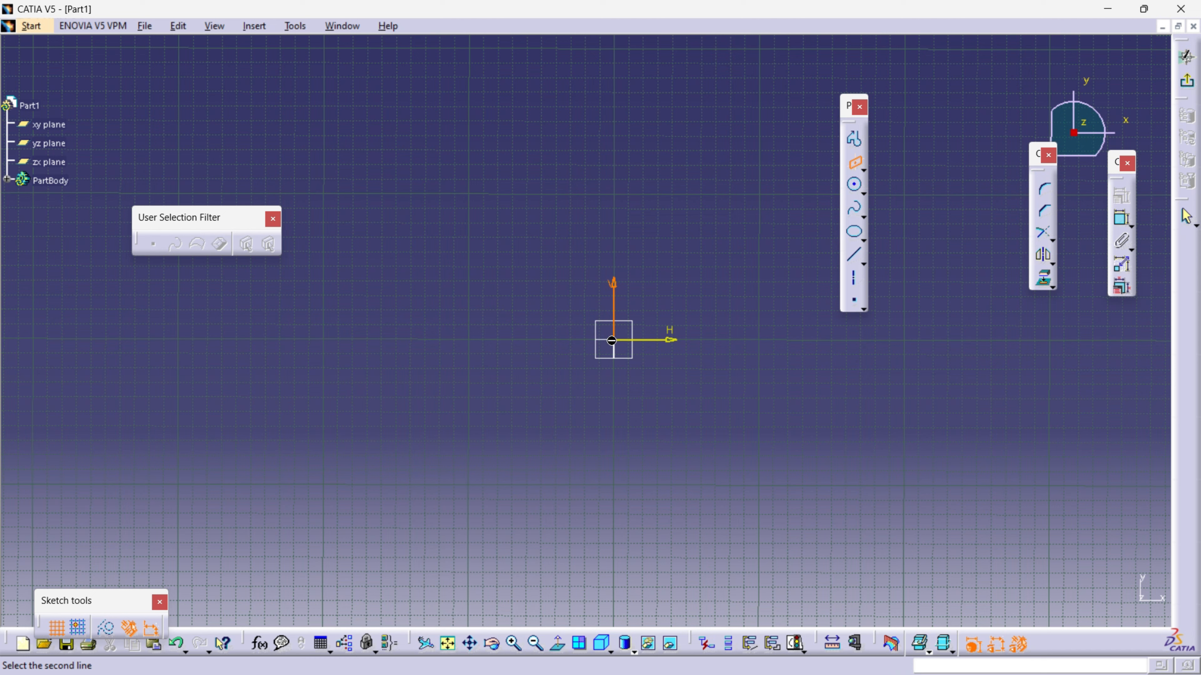
pyautogui.click(855, 164)
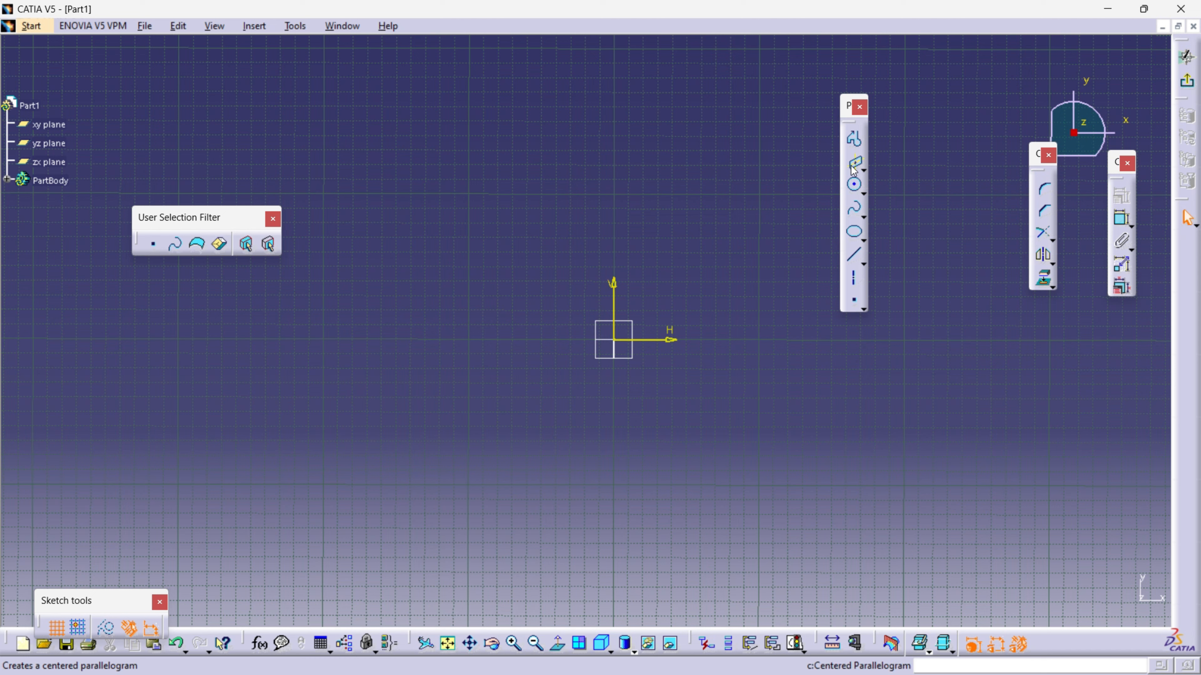
pyautogui.click(863, 169)
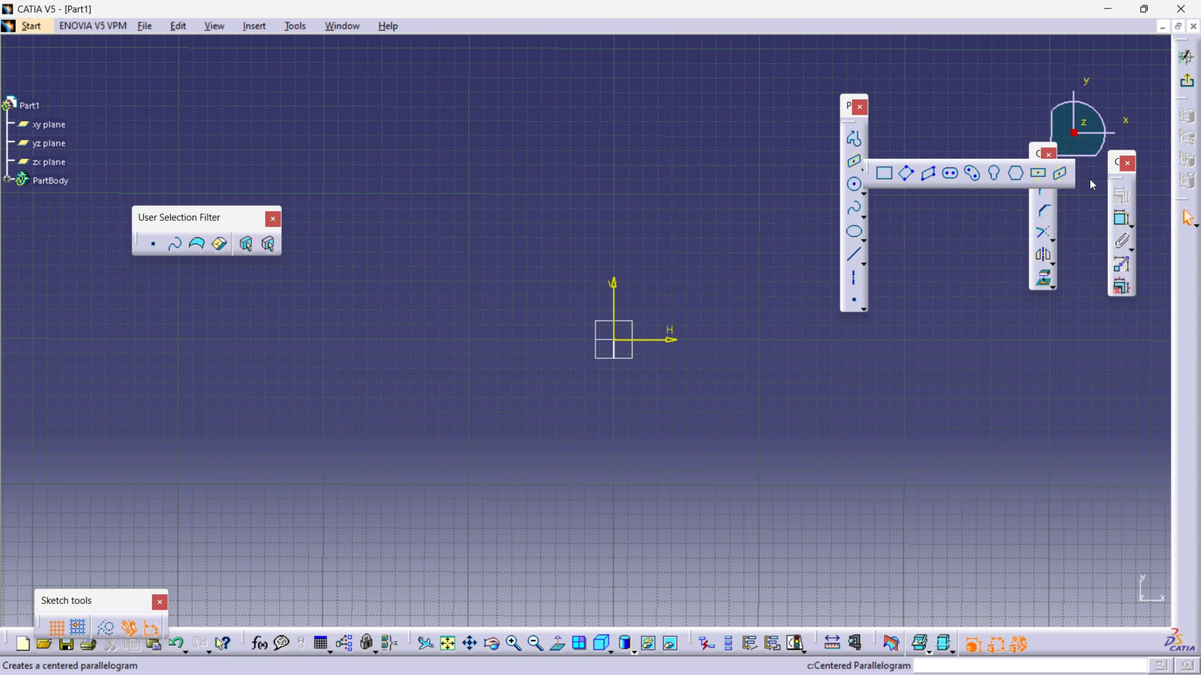
pyautogui.click(1061, 176)
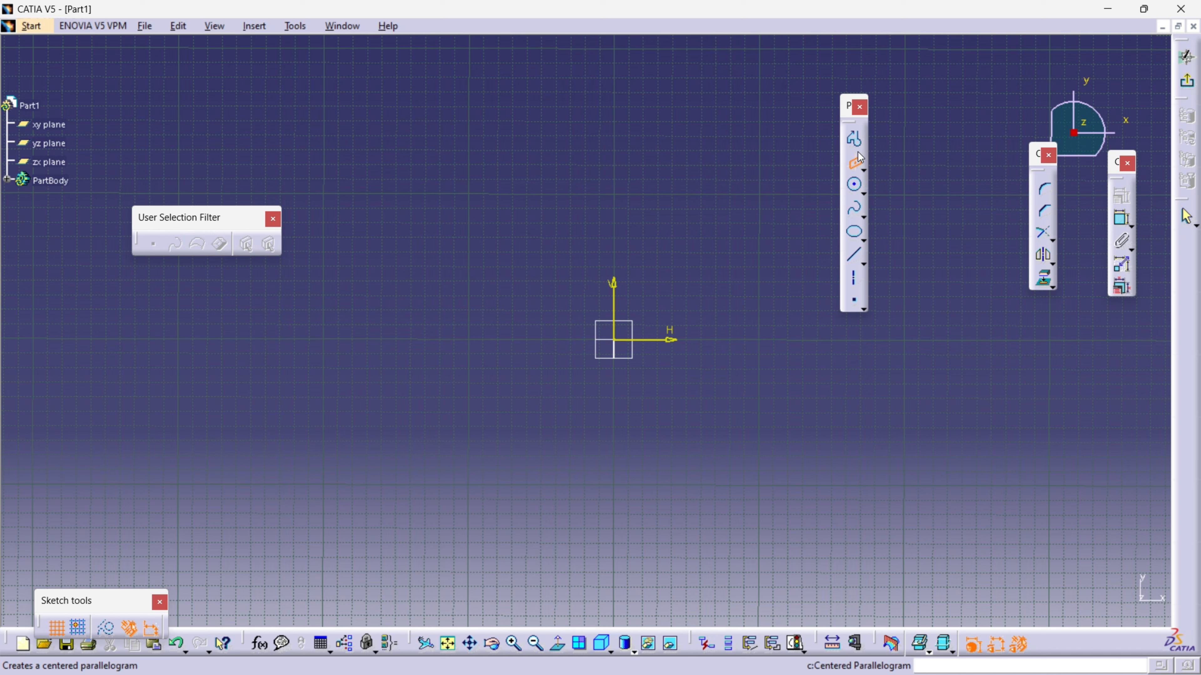
pyautogui.click(854, 165)
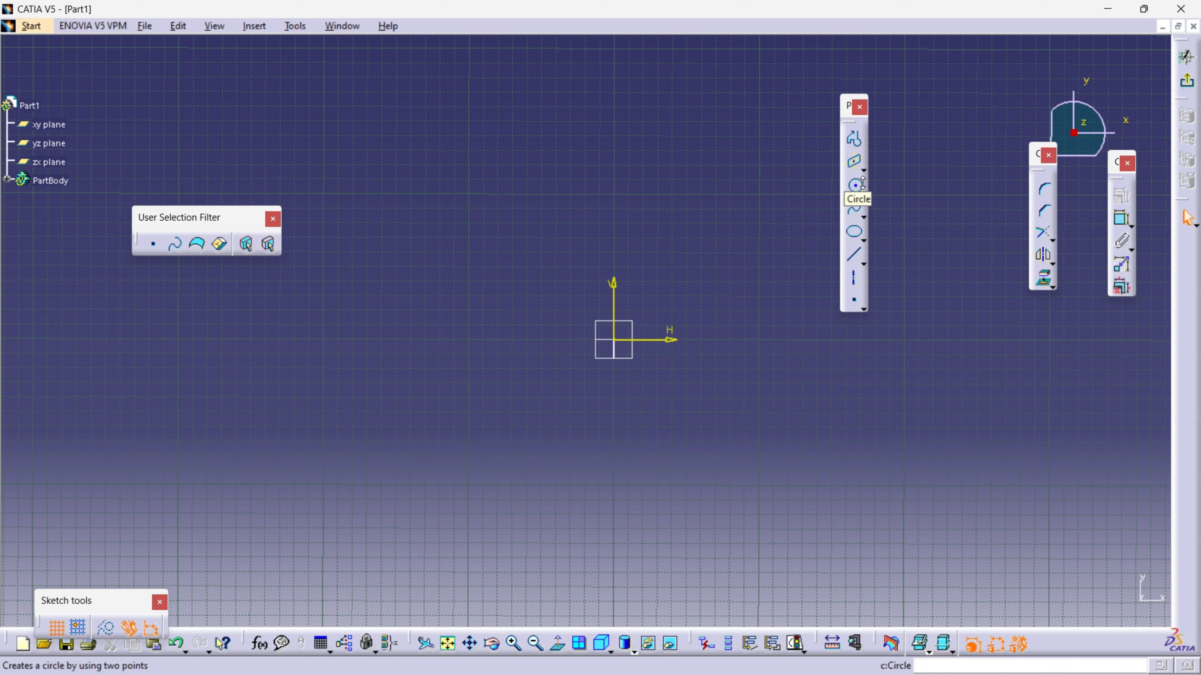
# Look through the available circle and arc commands
pyautogui.click(862, 192)
pyautogui.click(863, 193)
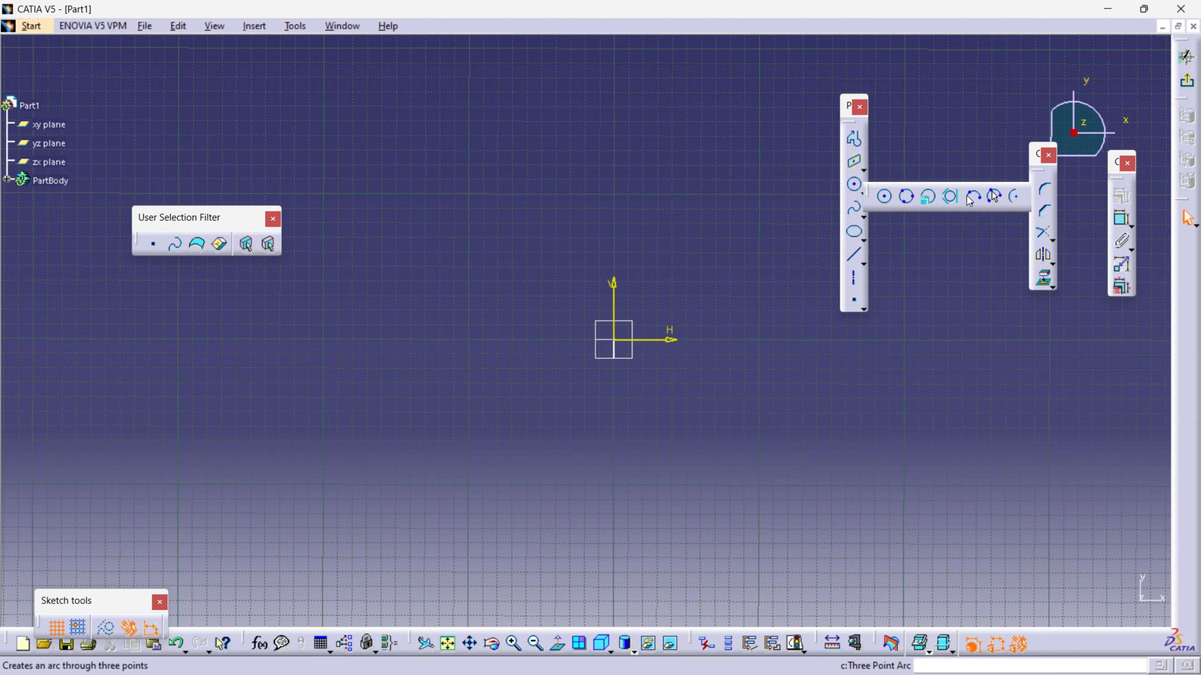